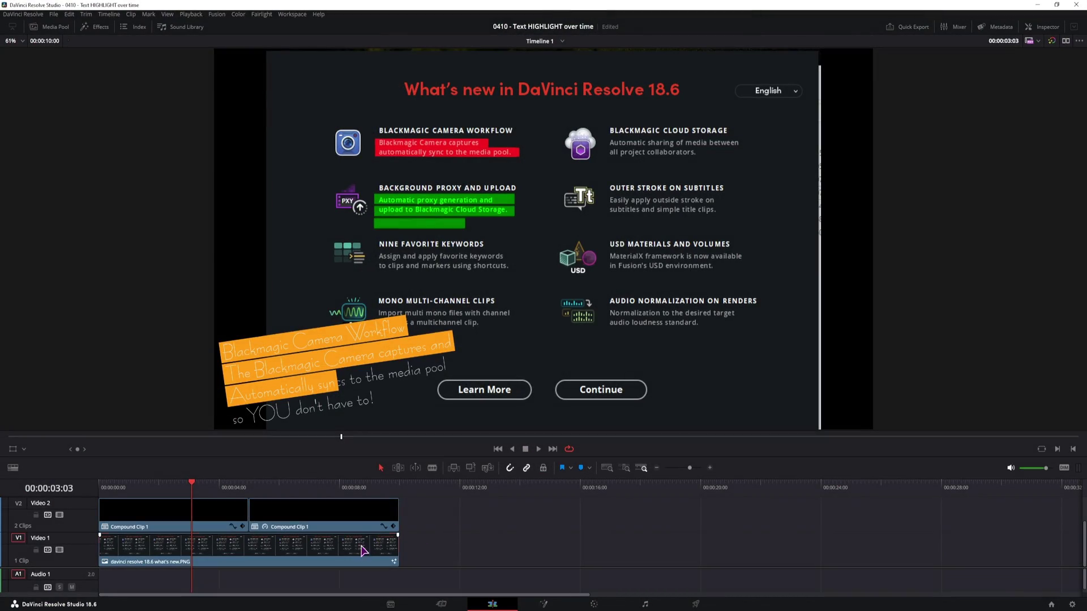
Drag the screenshot clip's end on Video 1 out to 18:24 and park the playhead at 11:13
click(362, 551)
drag(393, 550, 664, 549)
click(443, 494)
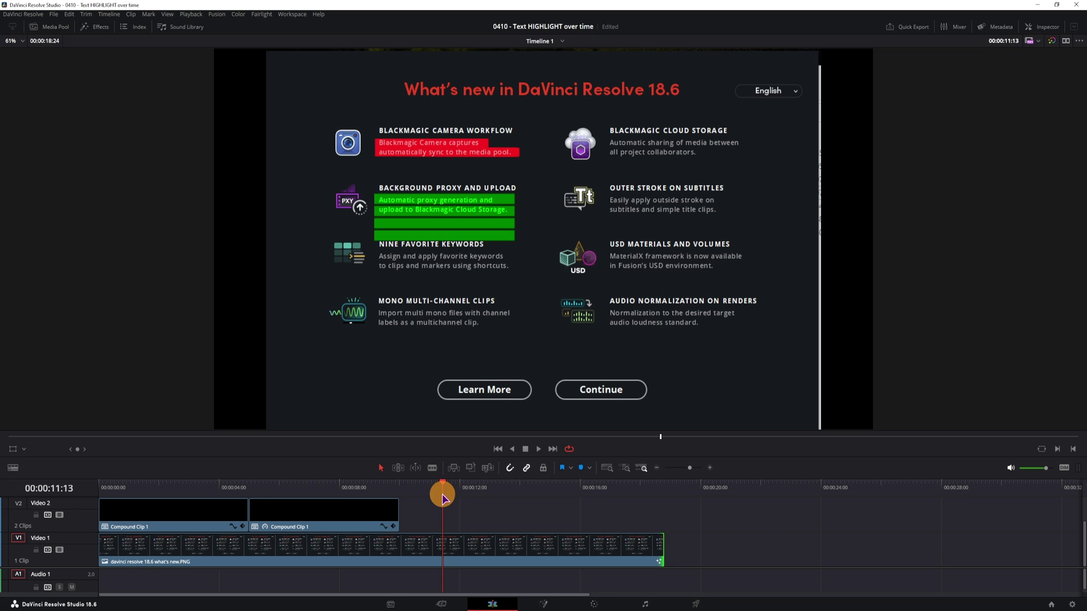
click(485, 551)
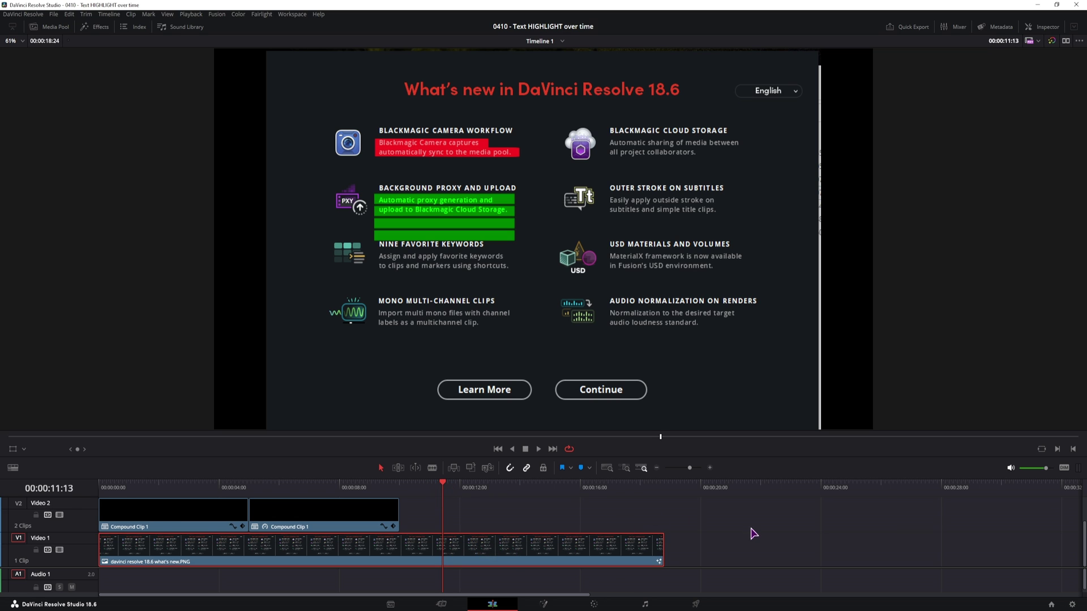
scroll(753, 530, right, 2)
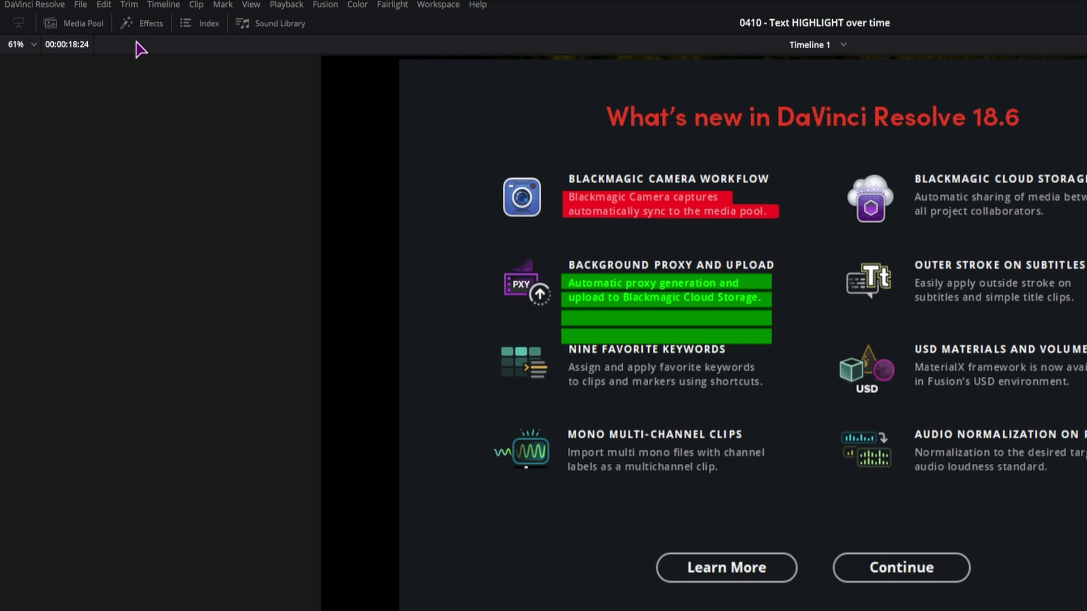
Search the Effects library for 'solid' and drop a Solid Color generator onto Video 2
click(98, 26)
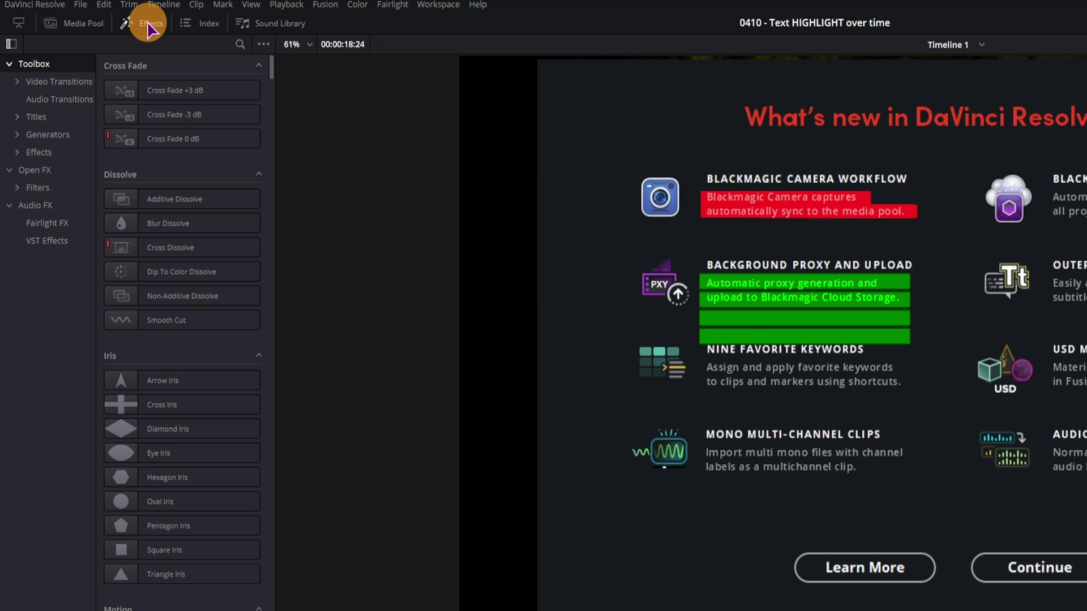
click(245, 48)
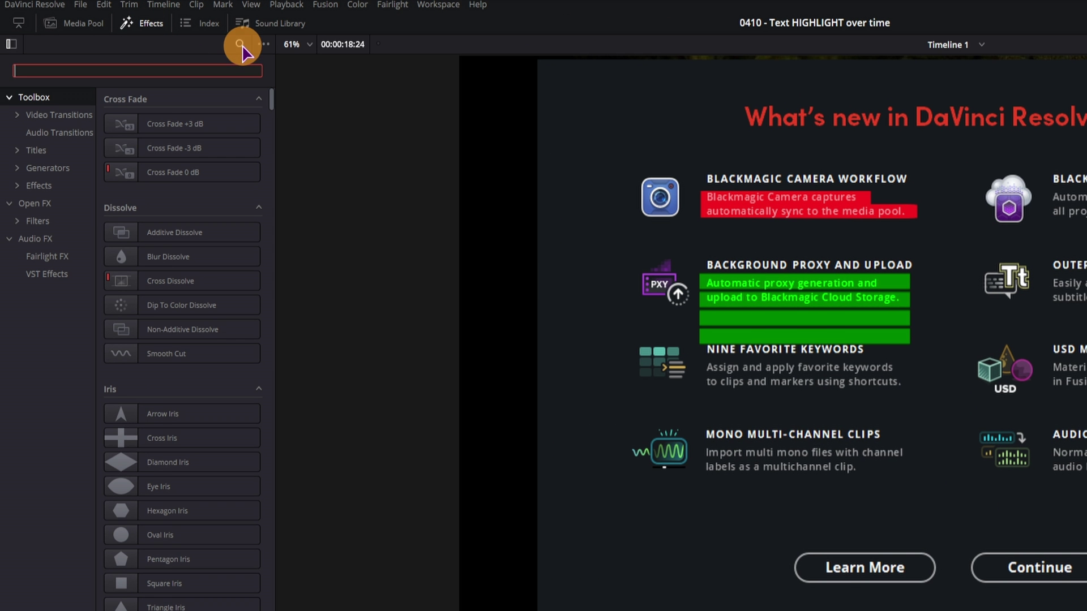
text(solid)
drag(207, 130, 538, 487)
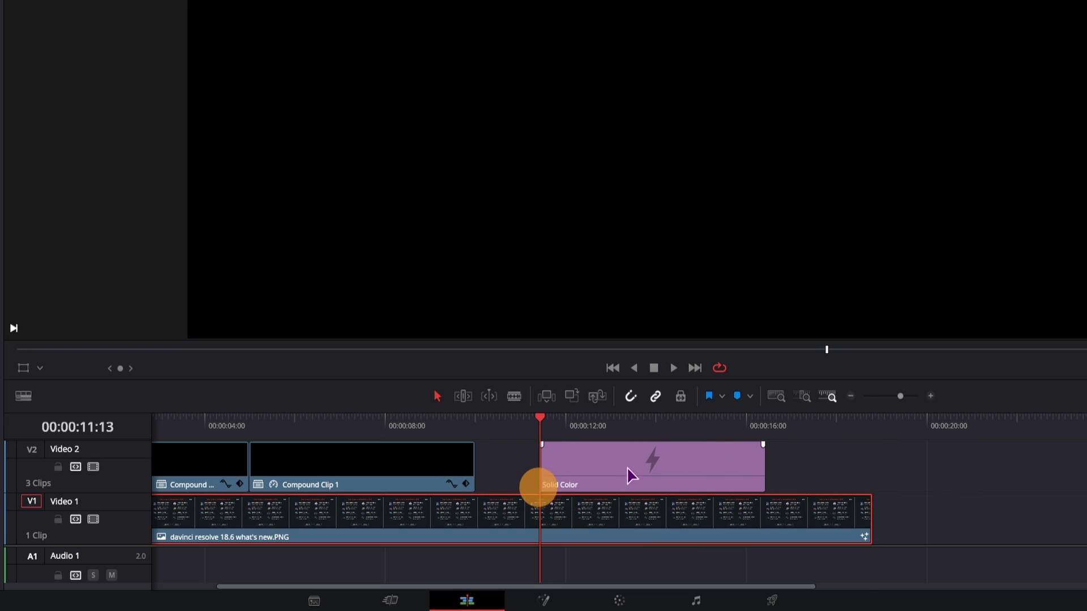
click(631, 475)
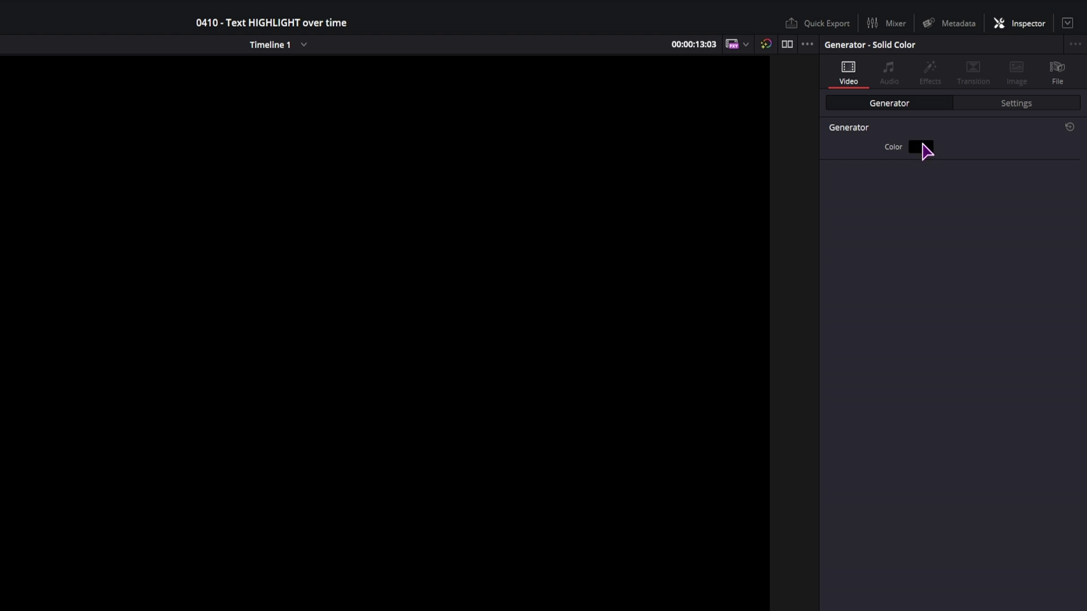
Set the solid's colour to a bright teal
click(921, 147)
click(311, 351)
click(401, 357)
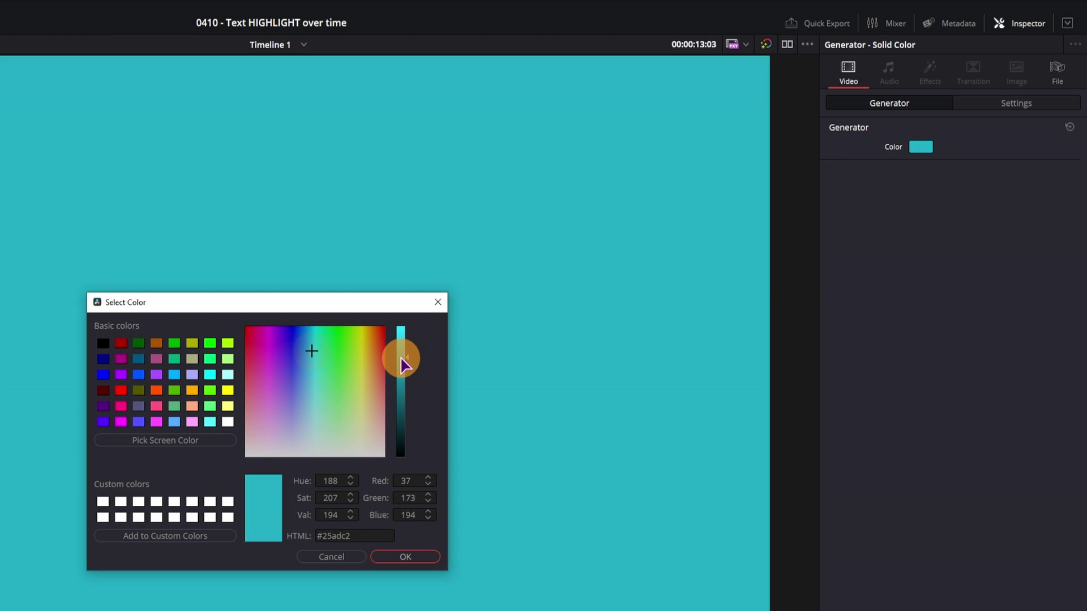
drag(404, 366, 403, 347)
click(405, 557)
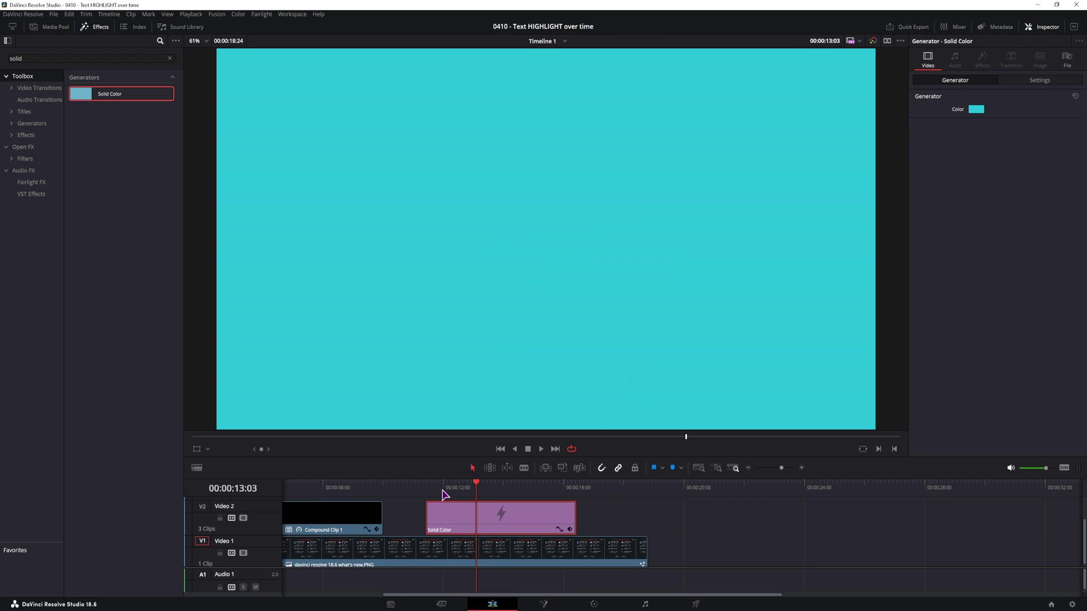
click(196, 449)
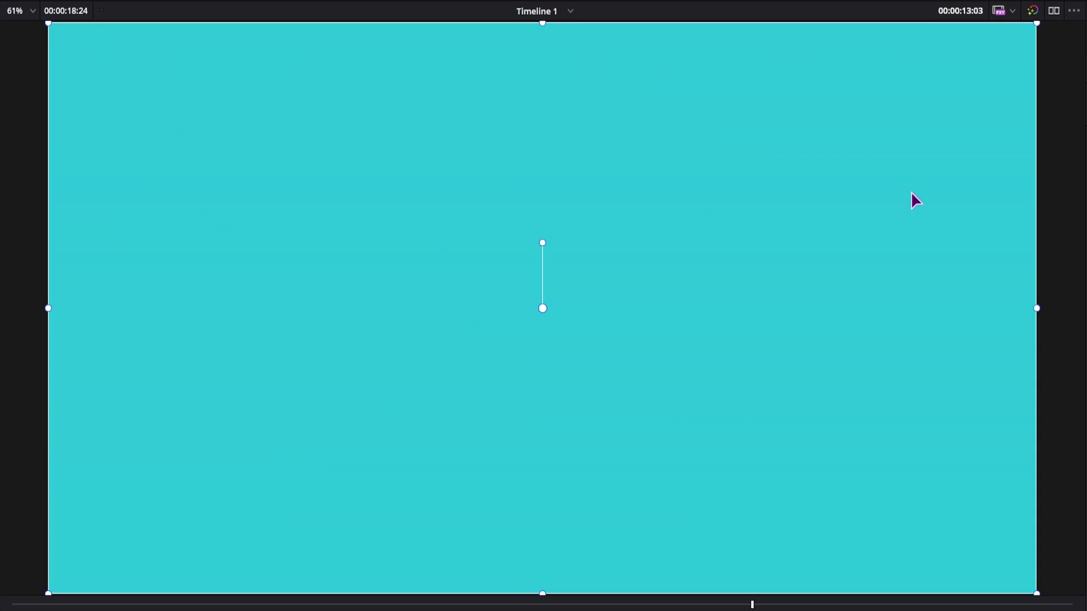
Scale the teal solid down into a thin bar over the USD MATERIALS AND VOLUMES heading
click(1016, 70)
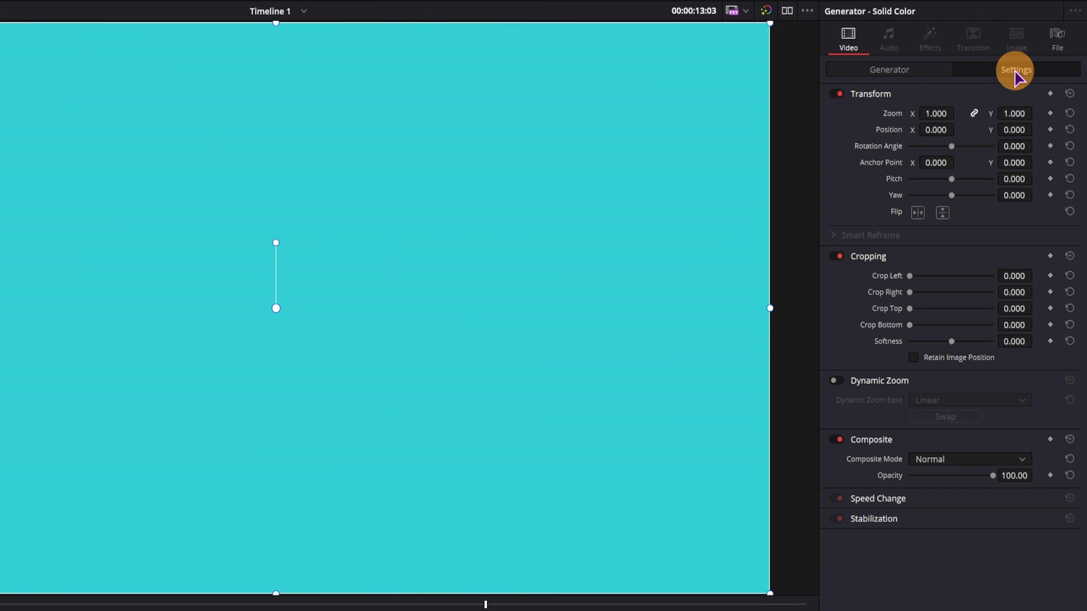
drag(937, 114, 504, 201)
click(941, 114)
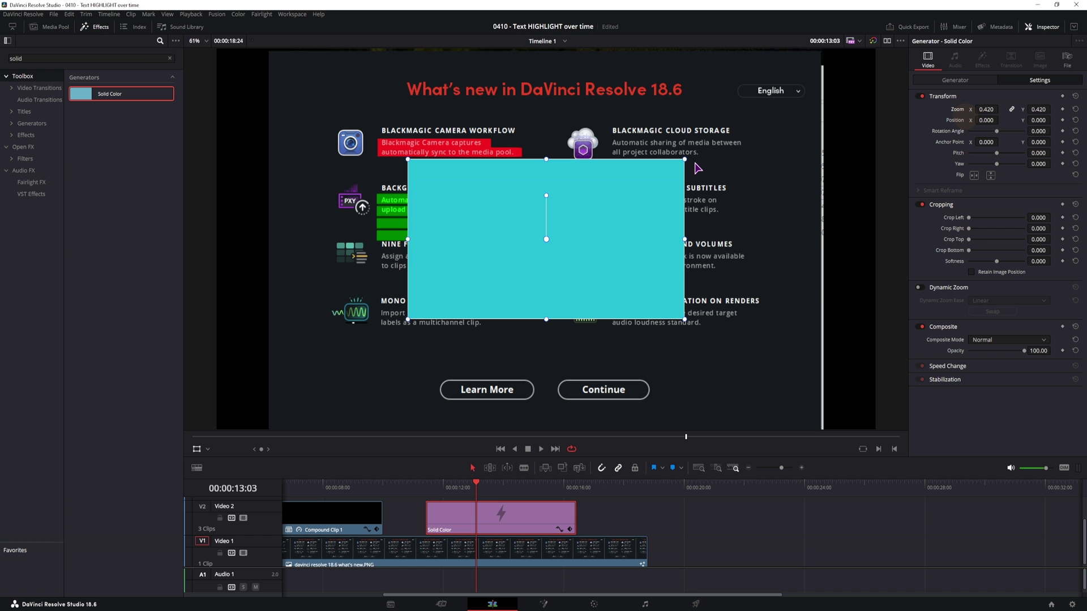
drag(686, 162, 611, 190)
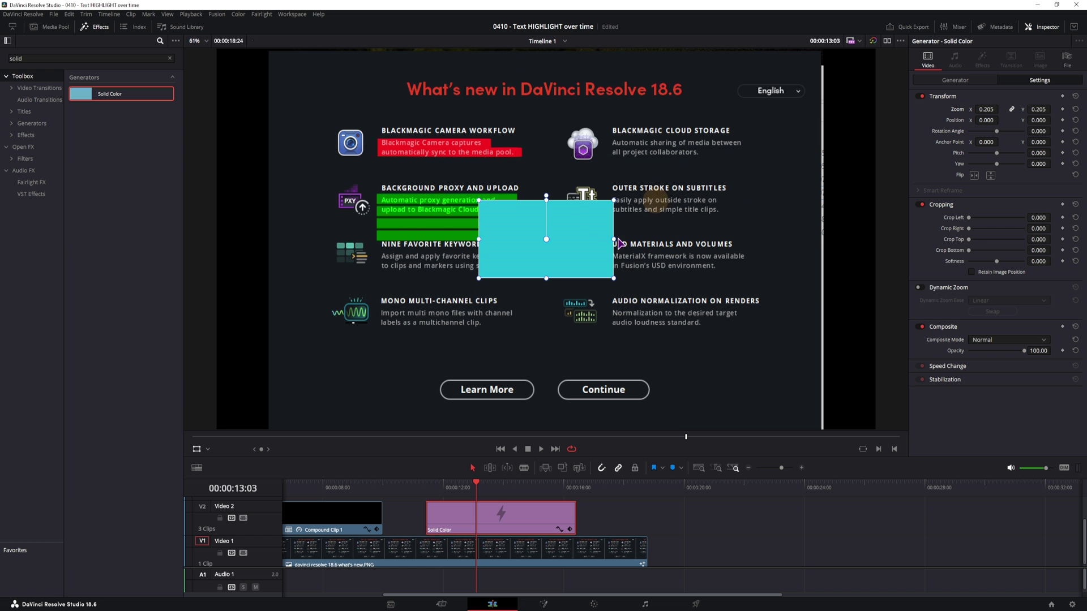
mouse_move(613, 240)
mouse_down()
mouse_move(655, 244)
mouse_move(624, 239)
mouse_up()
mouse_move(545, 200)
mouse_down()
mouse_move(549, 232)
mouse_move(743, 244)
mouse_up()
Set the bar's Composite Mode to Softlight
click(1014, 340)
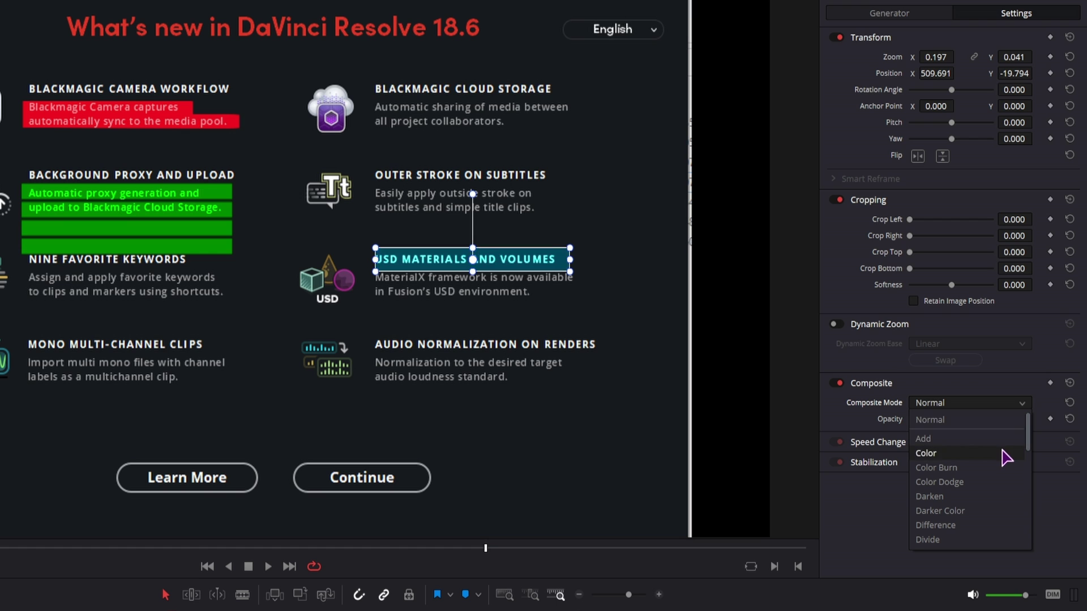
scroll(1003, 468, down, 5)
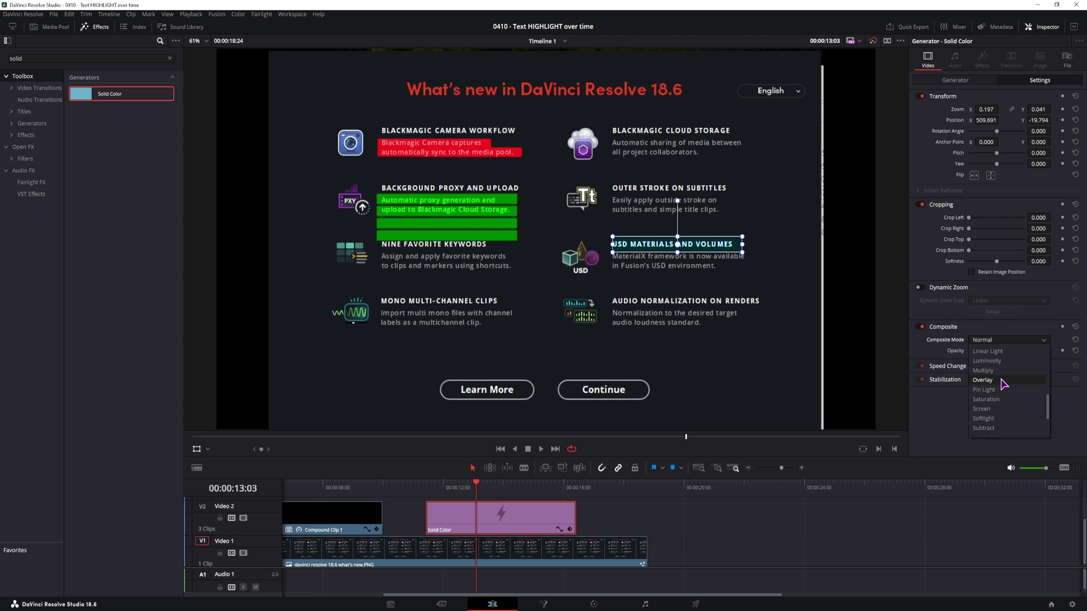
drag(1048, 405, 1050, 347)
scroll(1019, 368, down, 5)
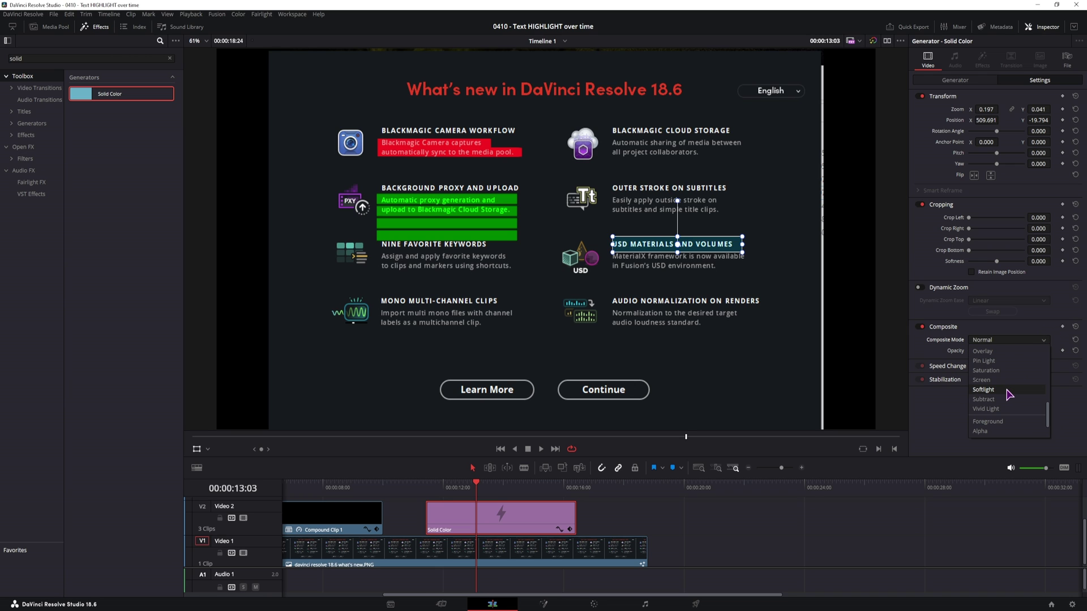
click(1008, 395)
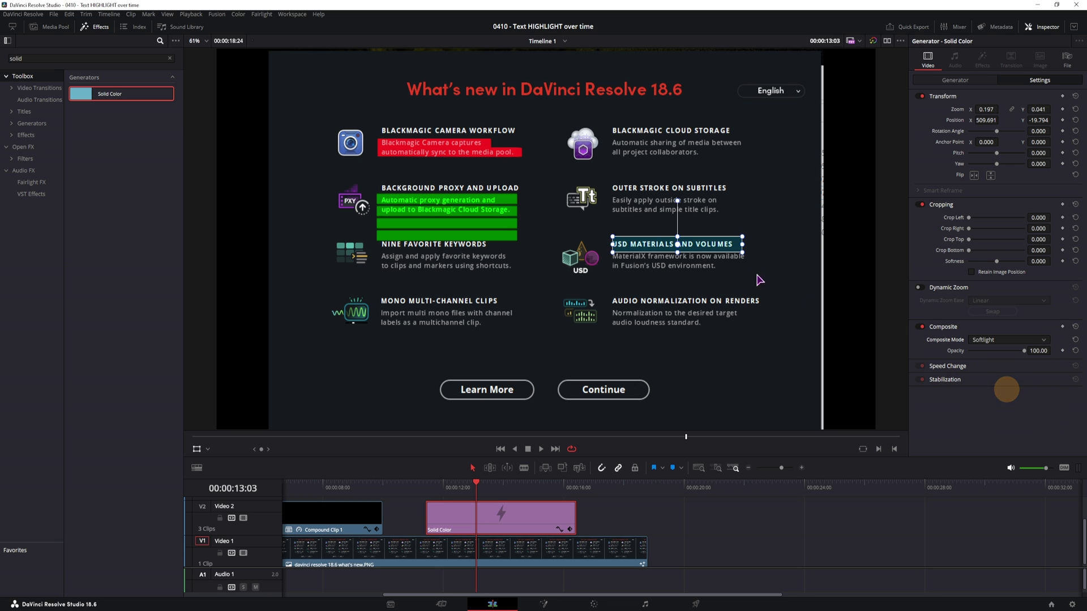
Nudge the bar slightly left over the heading, undoing a trial tilt
drag(723, 244, 718, 243)
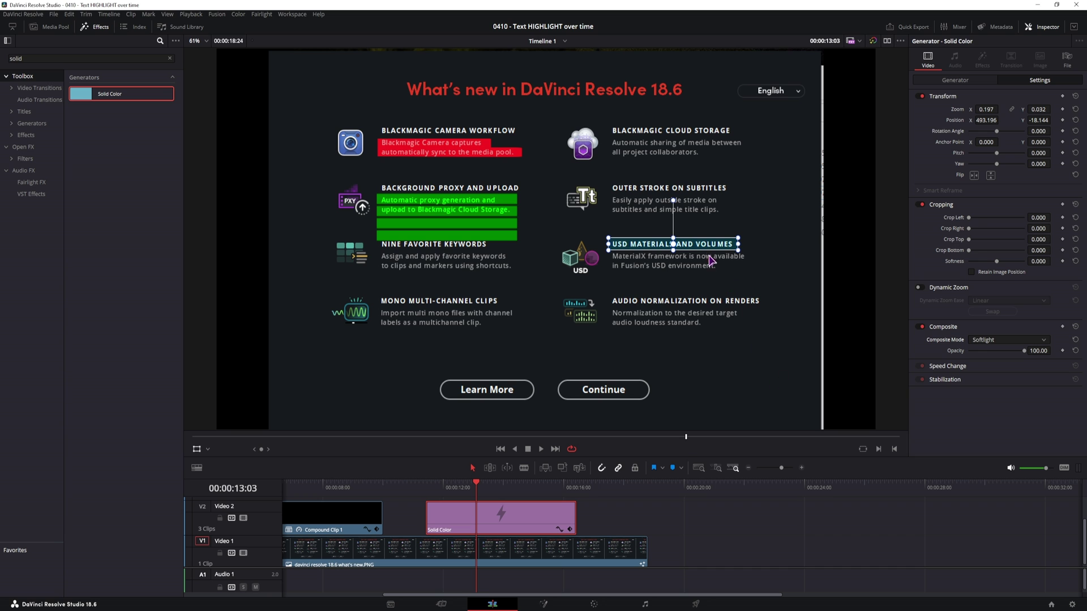
mouse_move(673, 205)
mouse_down()
mouse_move(651, 207)
mouse_move(687, 199)
mouse_move(684, 209)
mouse_up()
key(ctrl+z)
Keyframe Crop Right from 2560 at the clip start to 0 a second later, then play the wipe
key(Up)
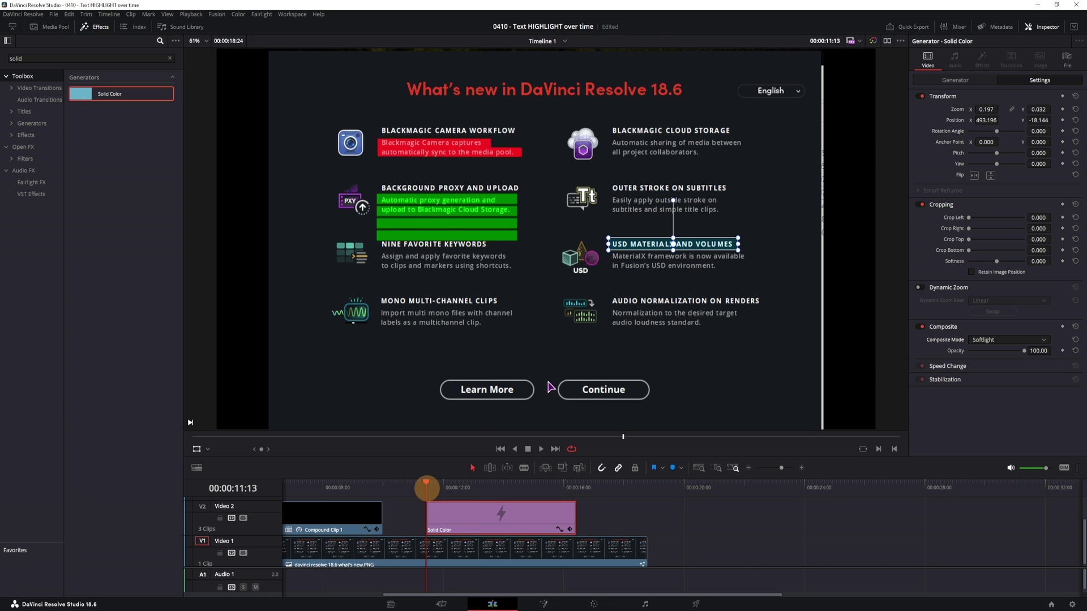
click(196, 449)
click(291, 523)
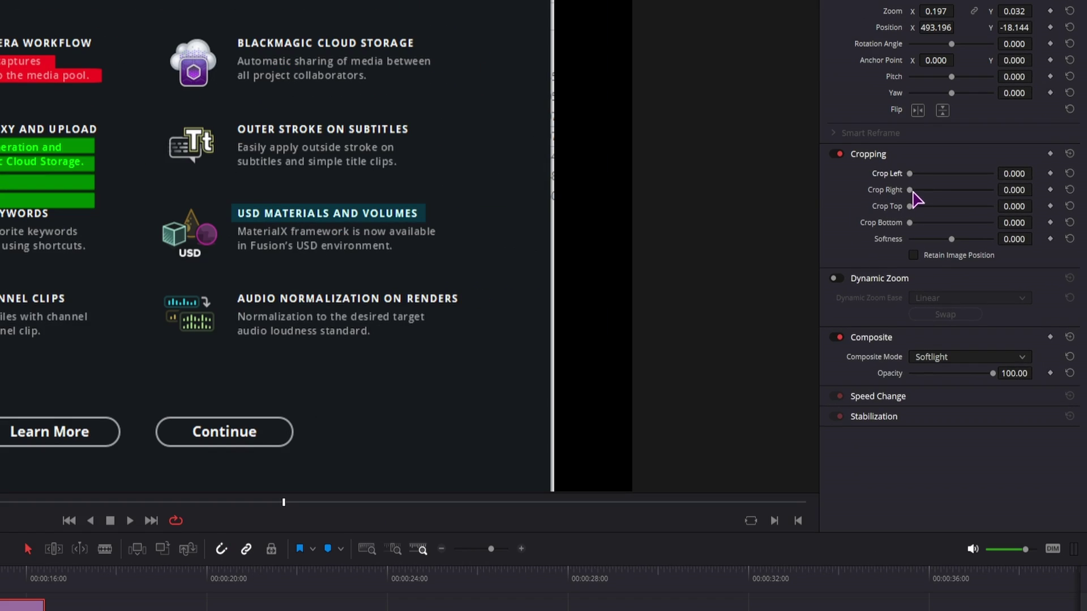
drag(969, 229, 1010, 196)
click(1050, 189)
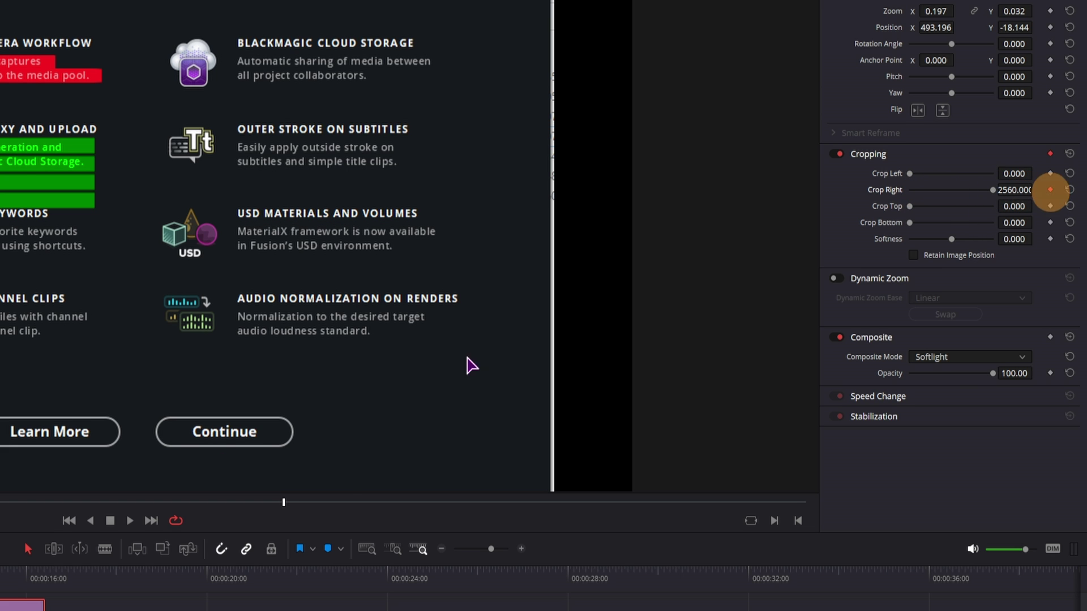
drag(369, 494, 421, 492)
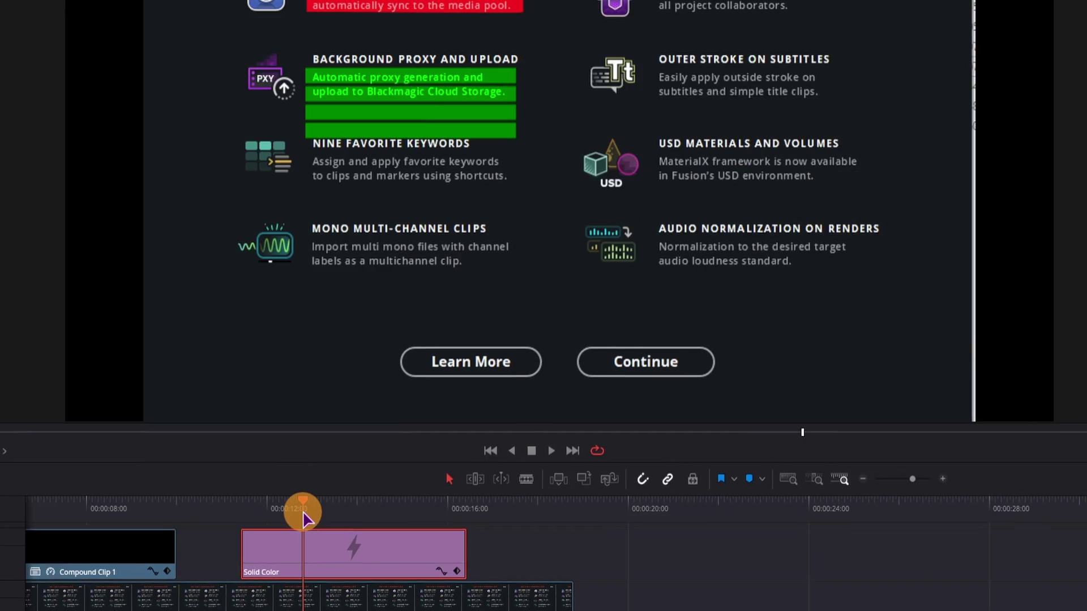
drag(304, 518, 304, 518)
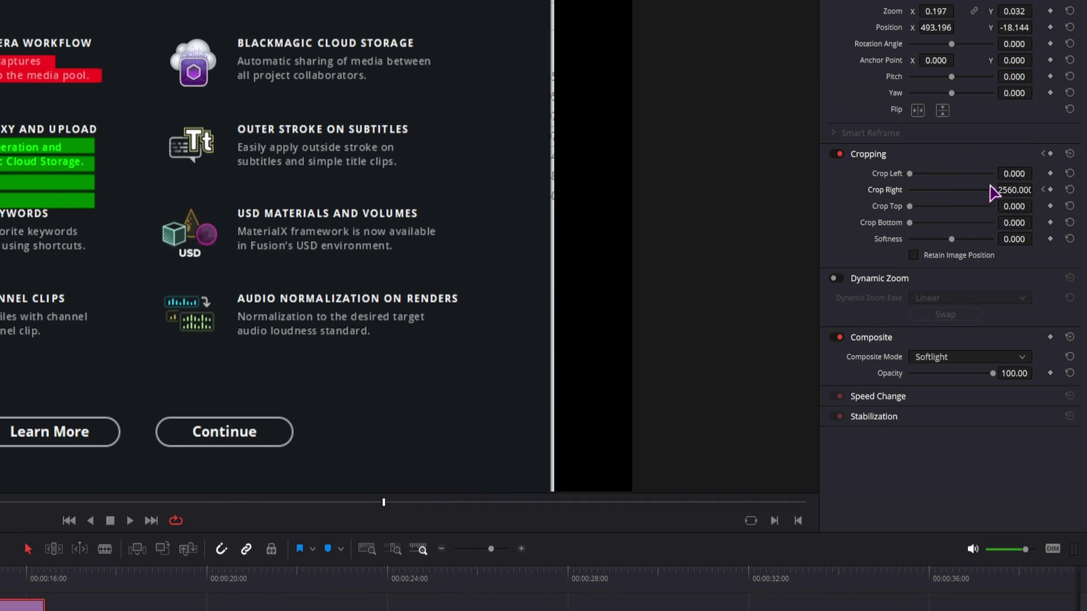
drag(995, 193, 953, 187)
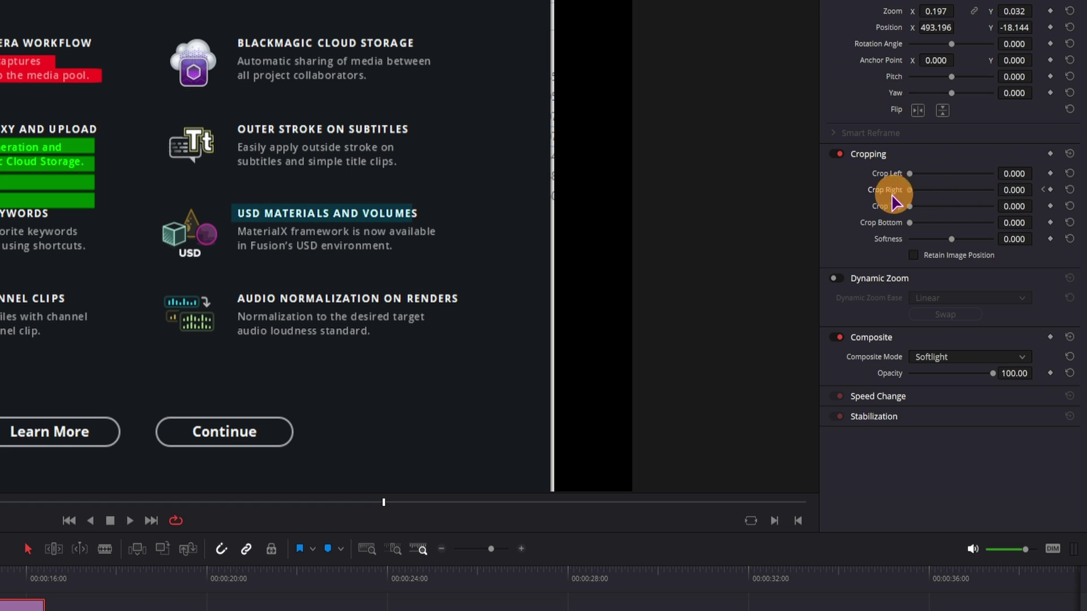
click(177, 496)
key(space)
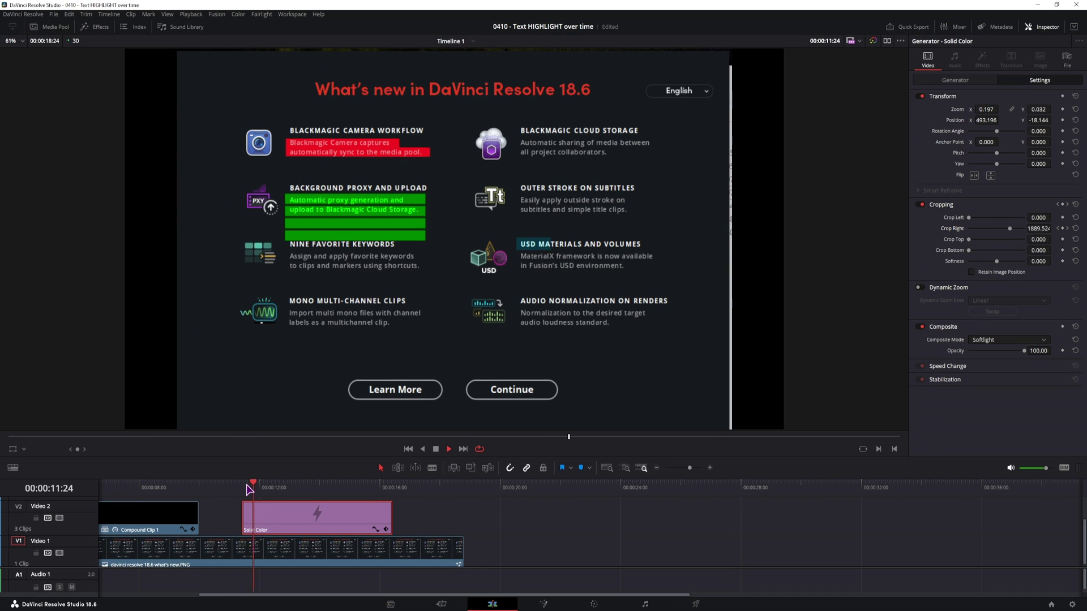
key(space)
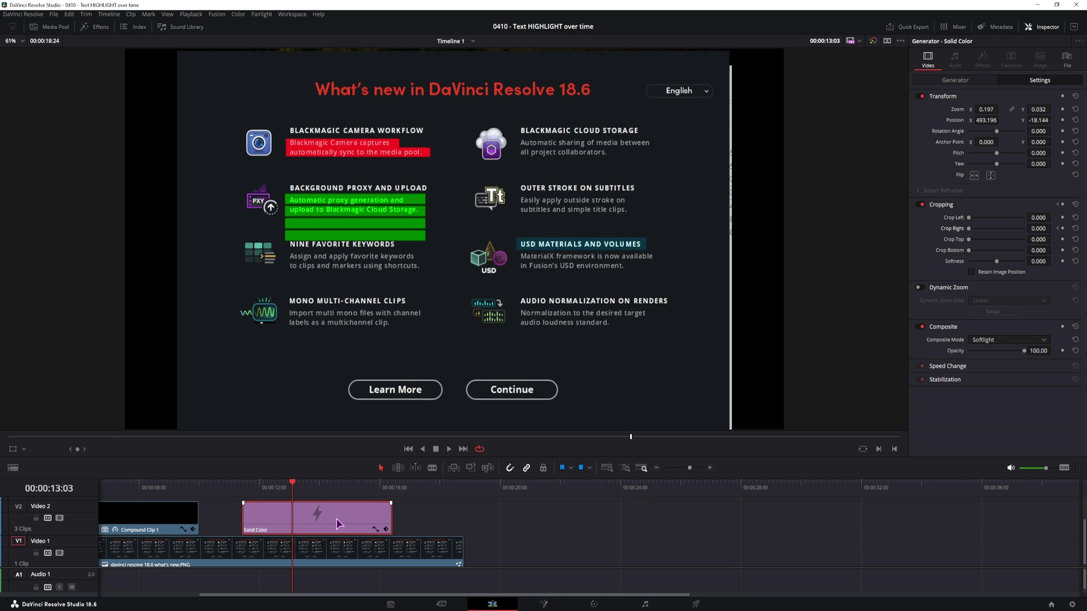
Alt-drag a copy of the bar to a new track, lower and widen it, and delay it 8 frames
drag(327, 522, 292, 513)
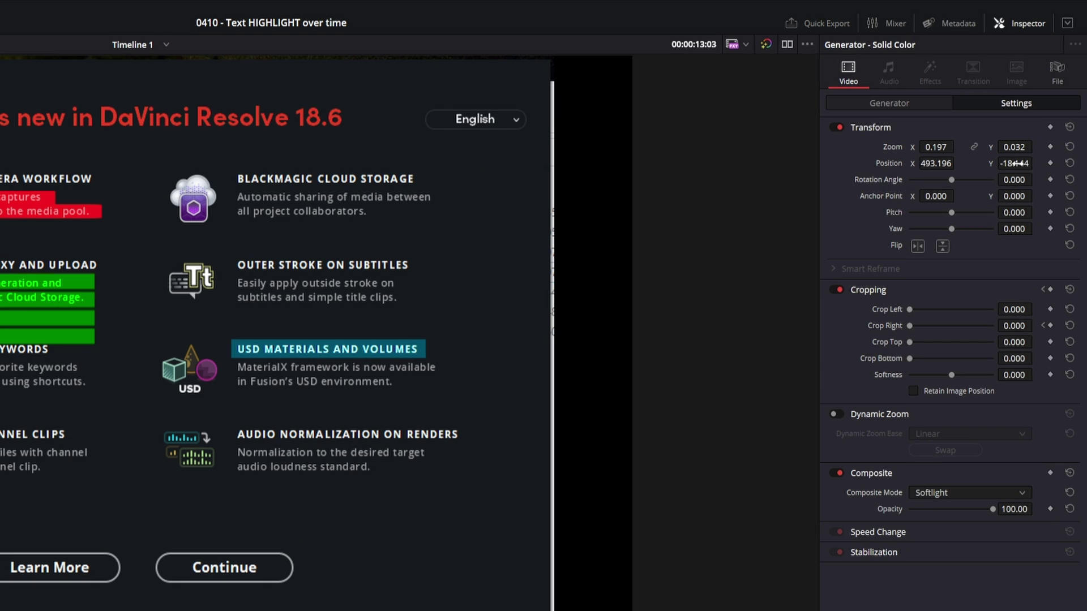
drag(1017, 163, 986, 176)
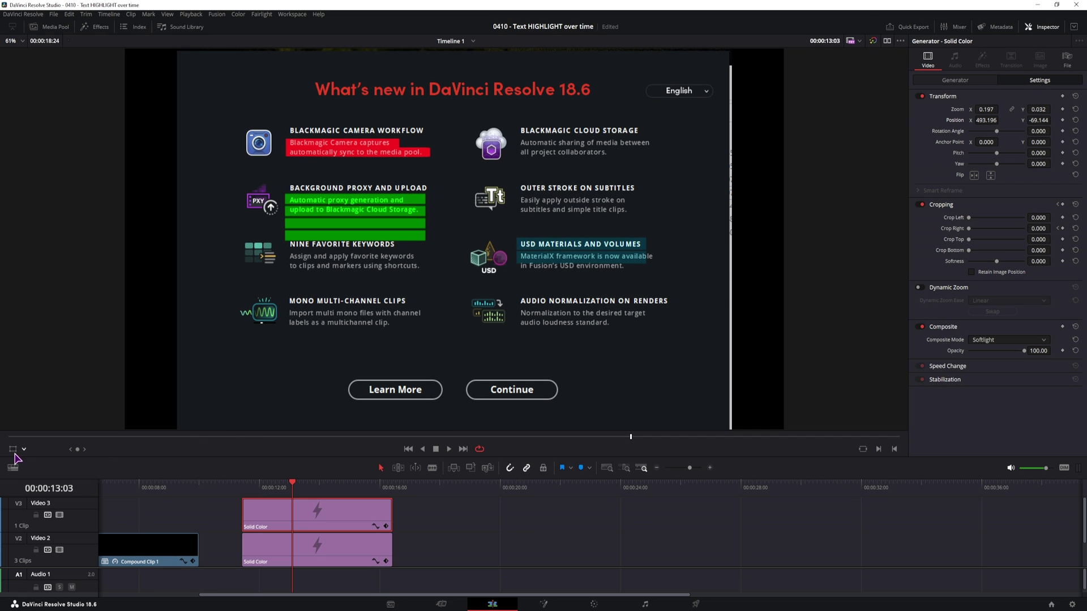
click(13, 449)
drag(651, 262, 631, 264)
drag(274, 519, 308, 517)
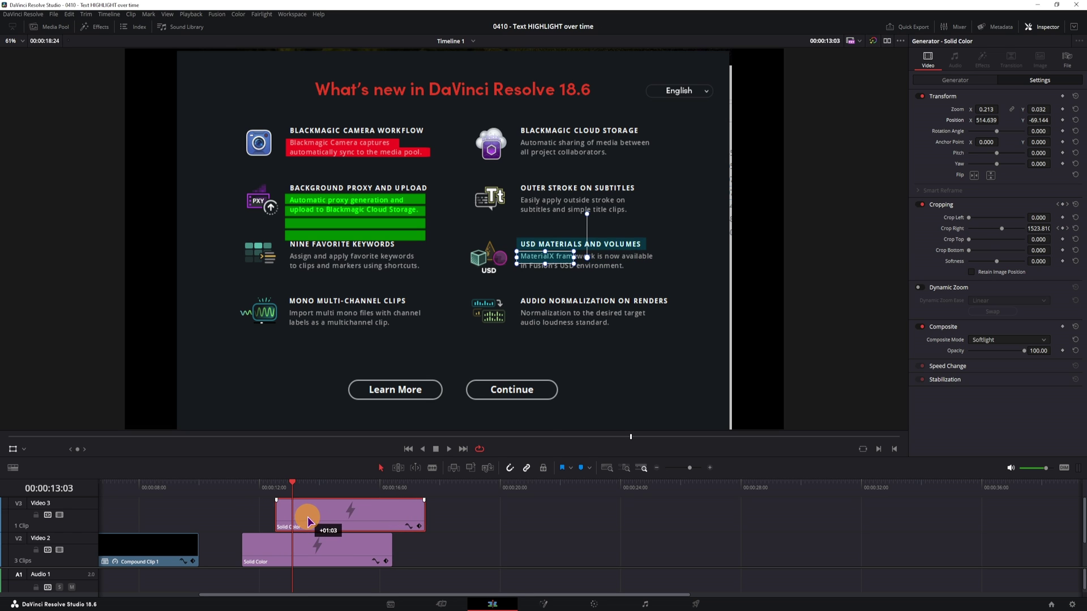
click(233, 491)
key(space)
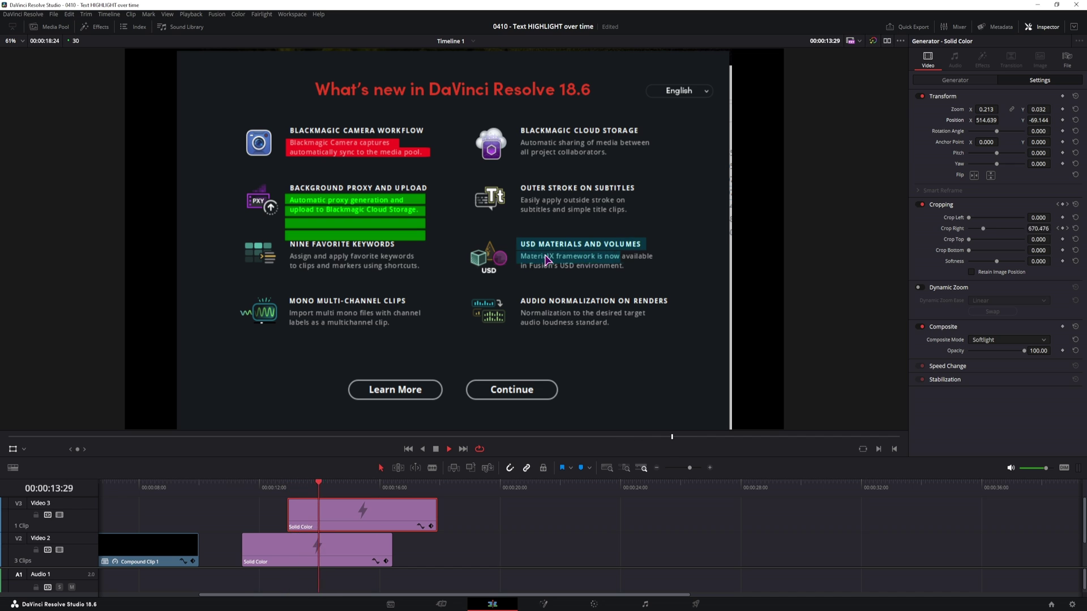
key(space)
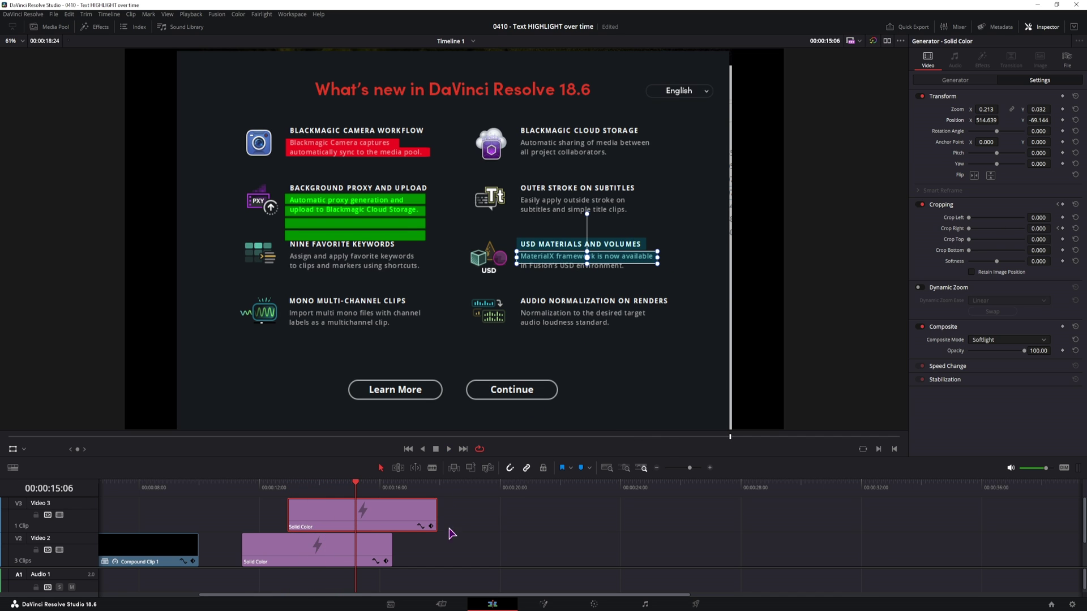
Shift the copy later onto V4, lower it onto the MaterialX line, make it slightly taller, and play to check
drag(400, 516, 446, 514)
drag(1039, 120, 1025, 125)
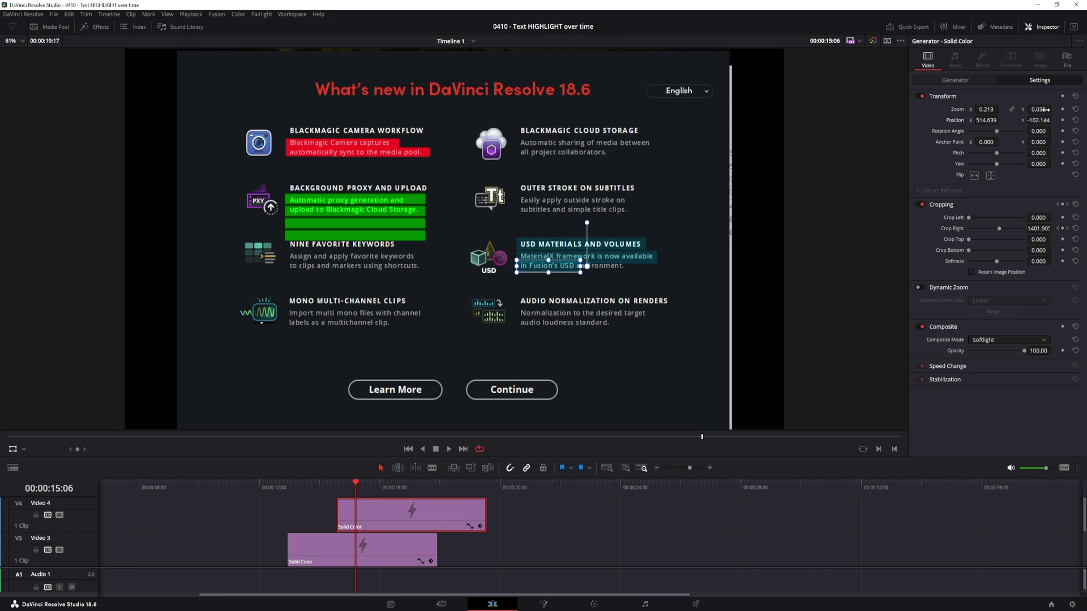
drag(1040, 109, 1053, 107)
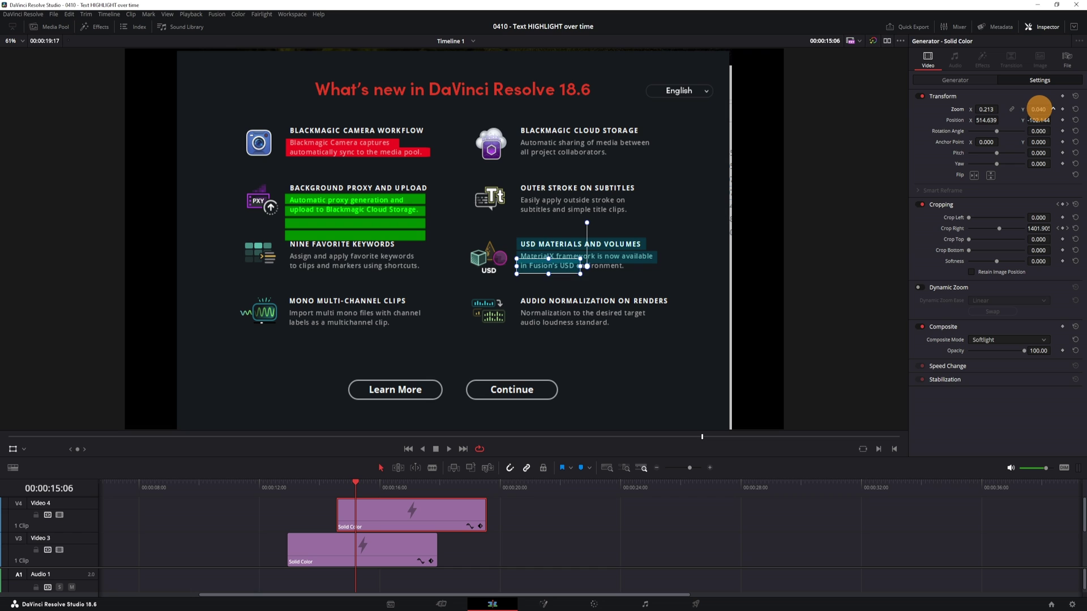
scroll(254, 538, down, 1)
click(232, 486)
key(space)
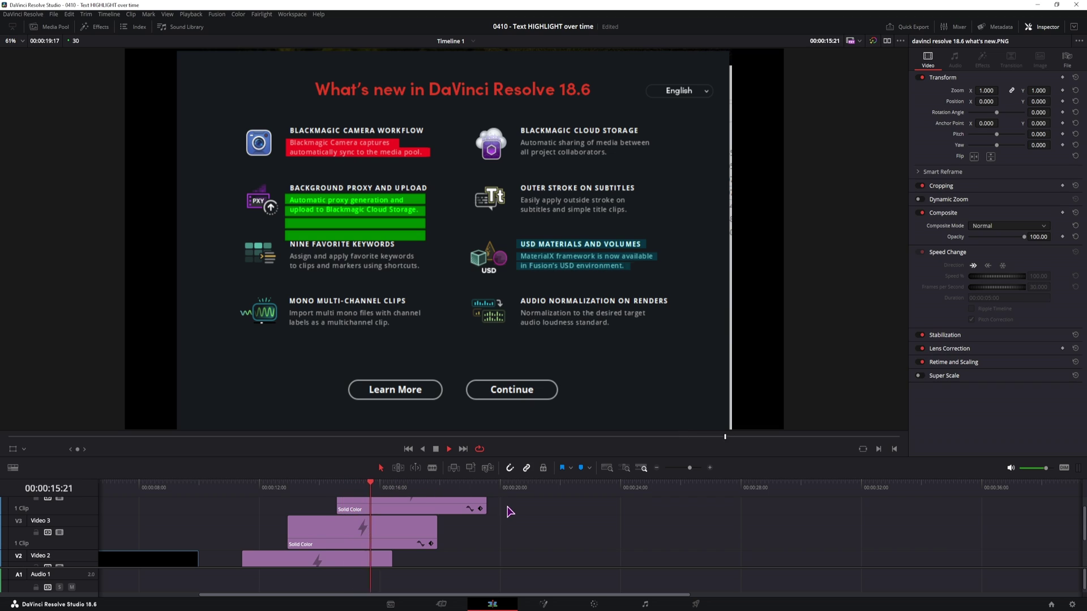
key(space)
scroll(507, 552, down, 1)
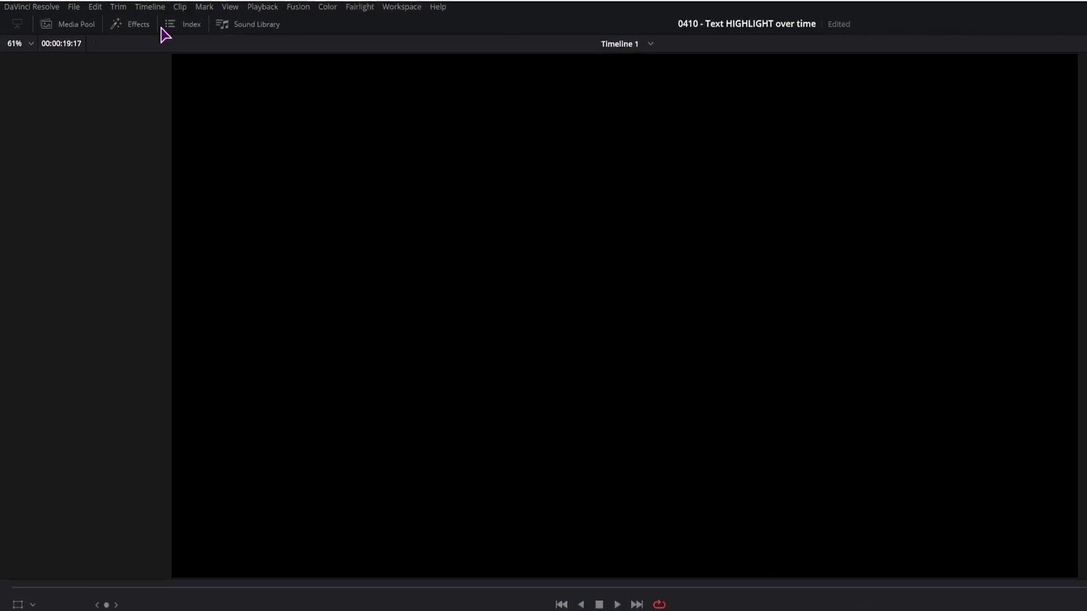
Drop a Text+ title from the Effects library onto Video 2
click(96, 26)
click(93, 57)
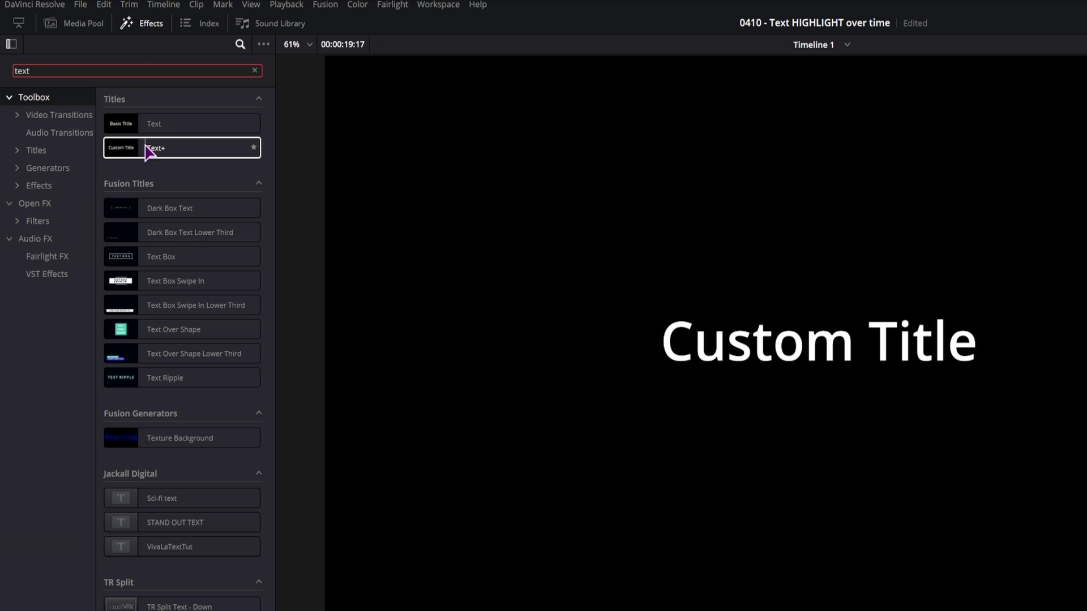
drag(149, 150, 772, 504)
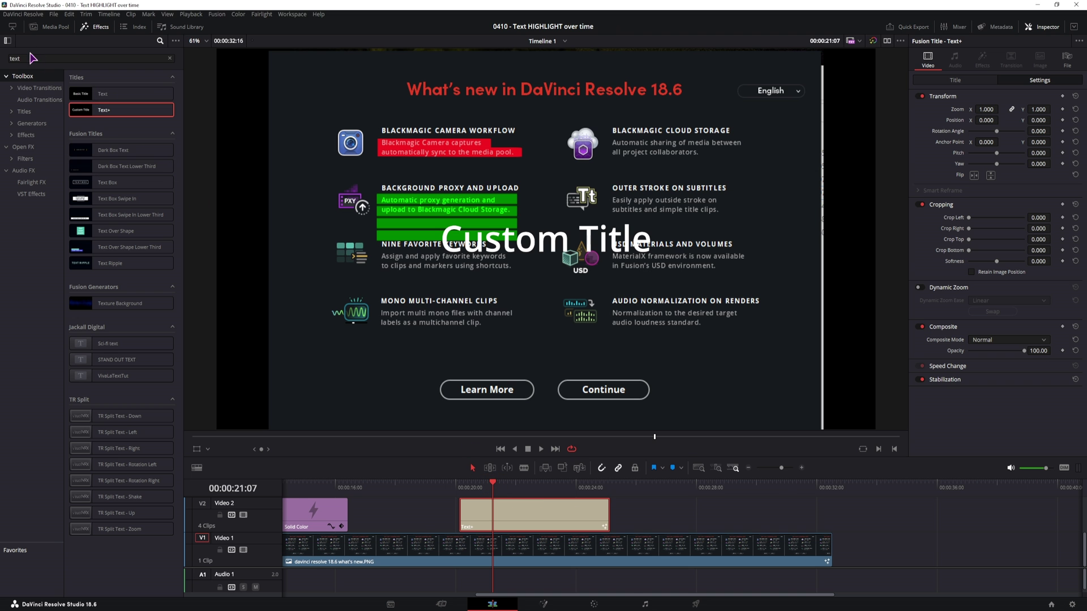
click(95, 27)
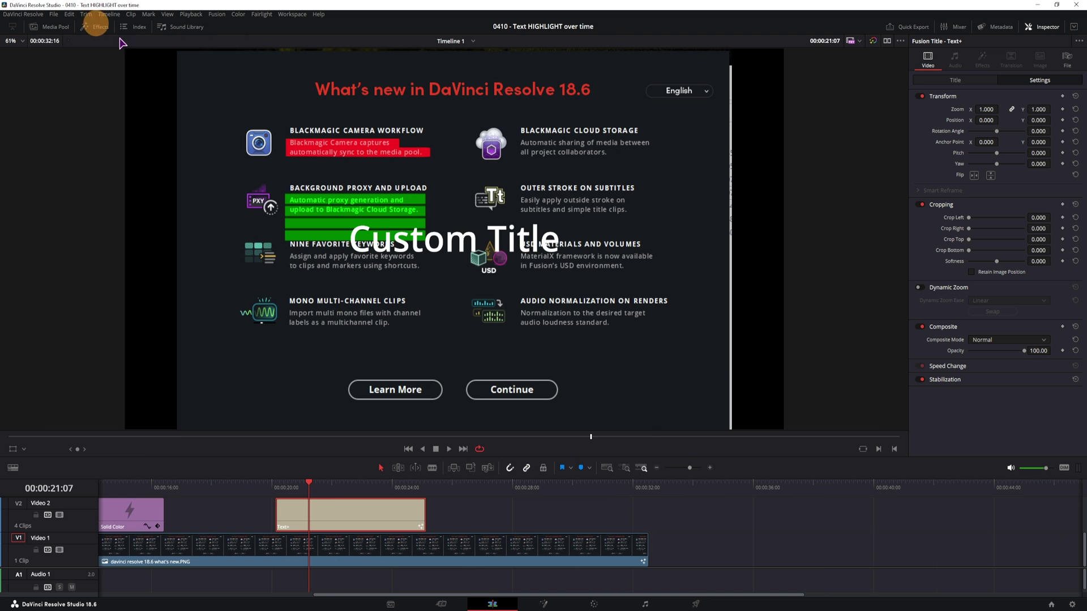
Set the title font to Felix Titling, size 0.0305, anchored left
click(957, 80)
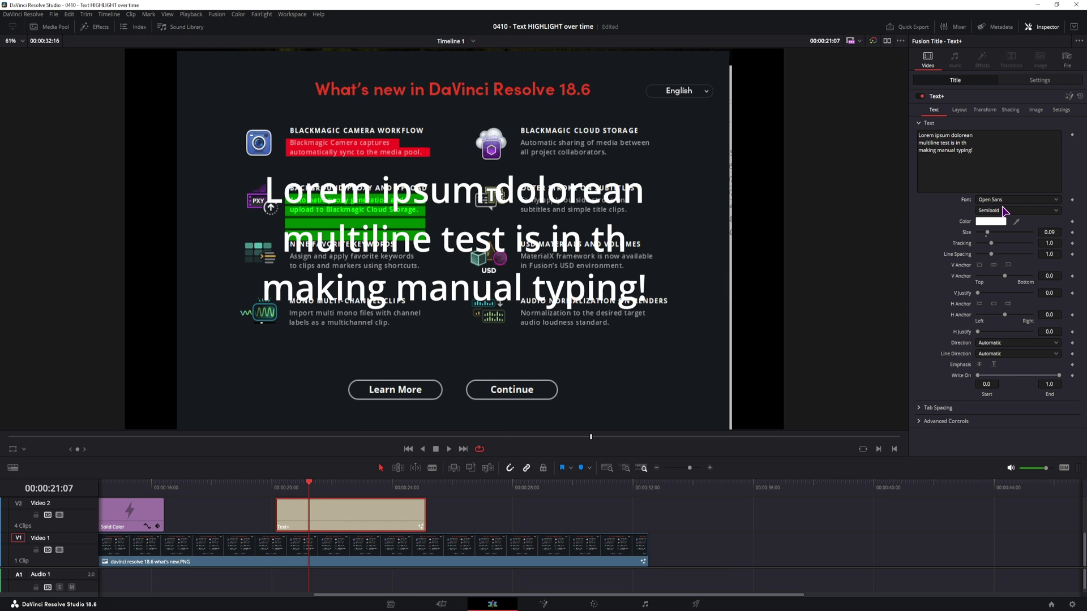
click(1005, 200)
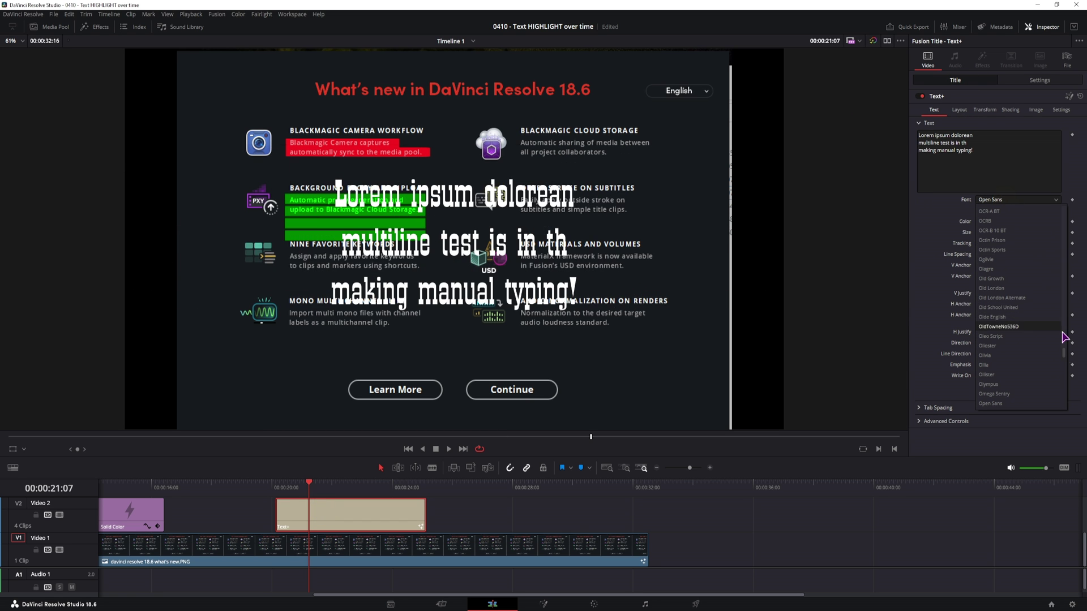
drag(1064, 354, 1058, 294)
click(1031, 231)
drag(1044, 232, 985, 309)
click(980, 304)
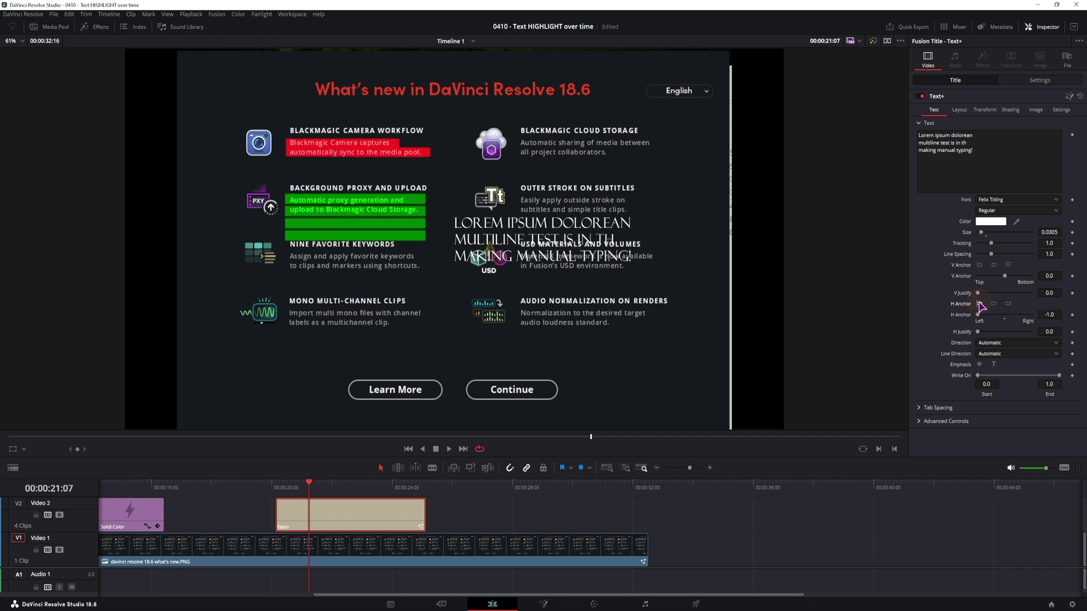
Position the title's Layout Center at 0.034 / 0.11 in the lower left
click(959, 110)
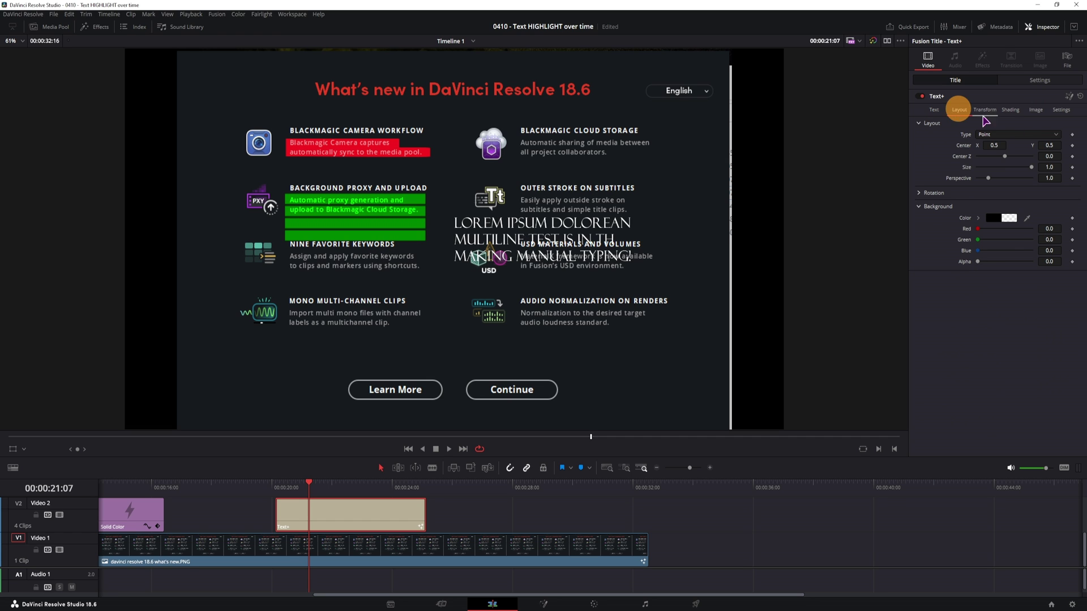
drag(996, 146, 796, 155)
key(Tab)
text(0.11)
key(Return)
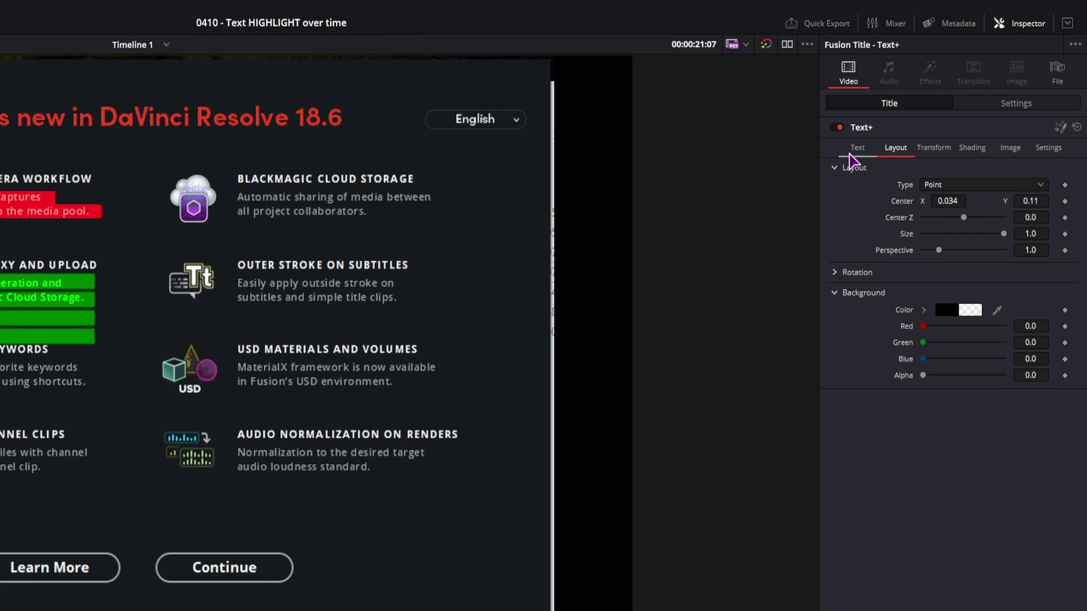
Keep Write On at 0.0–1.0 and Alt-drag a copy of the title onto the track above
click(934, 110)
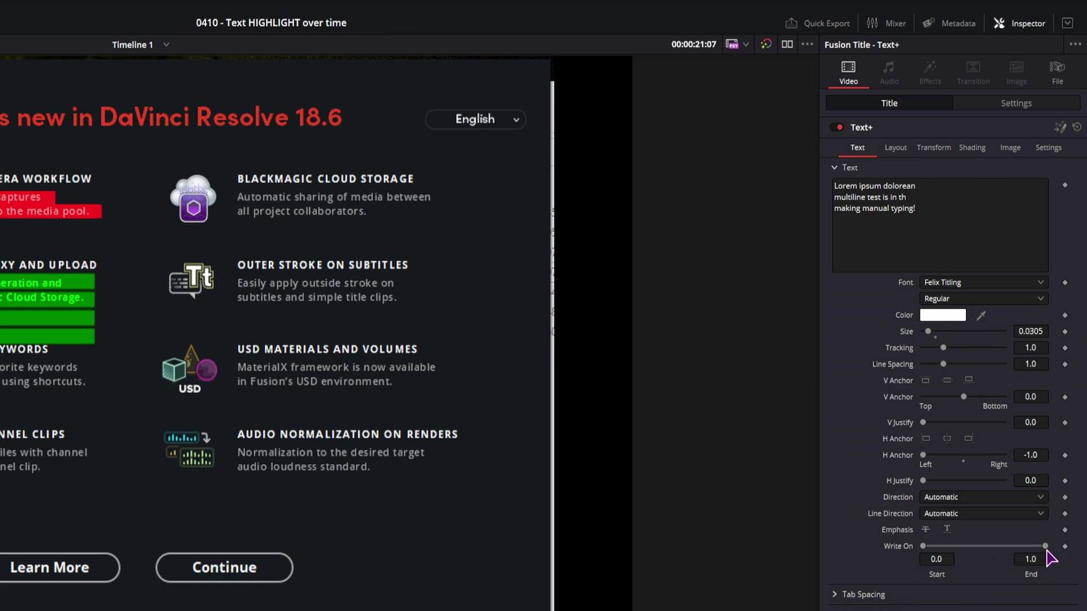
drag(1047, 553, 906, 577)
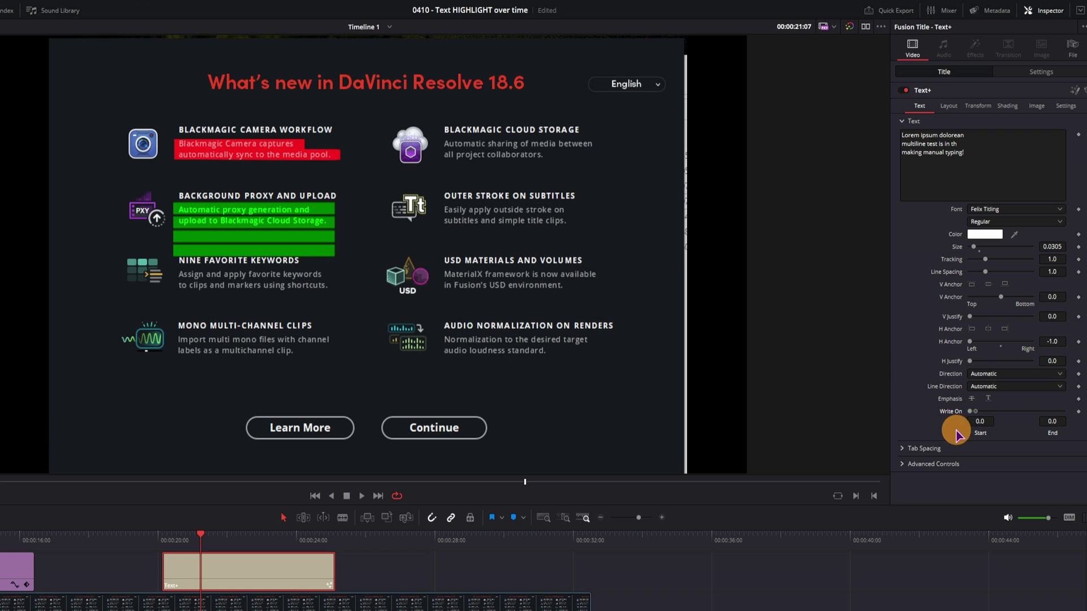
drag(957, 436, 1084, 425)
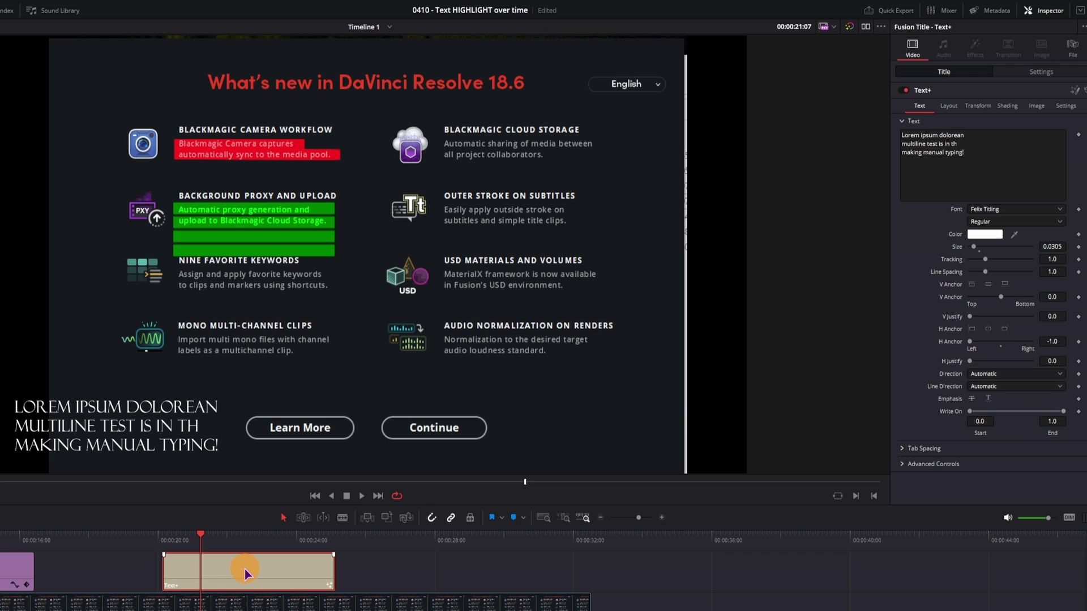
drag(245, 574, 246, 560)
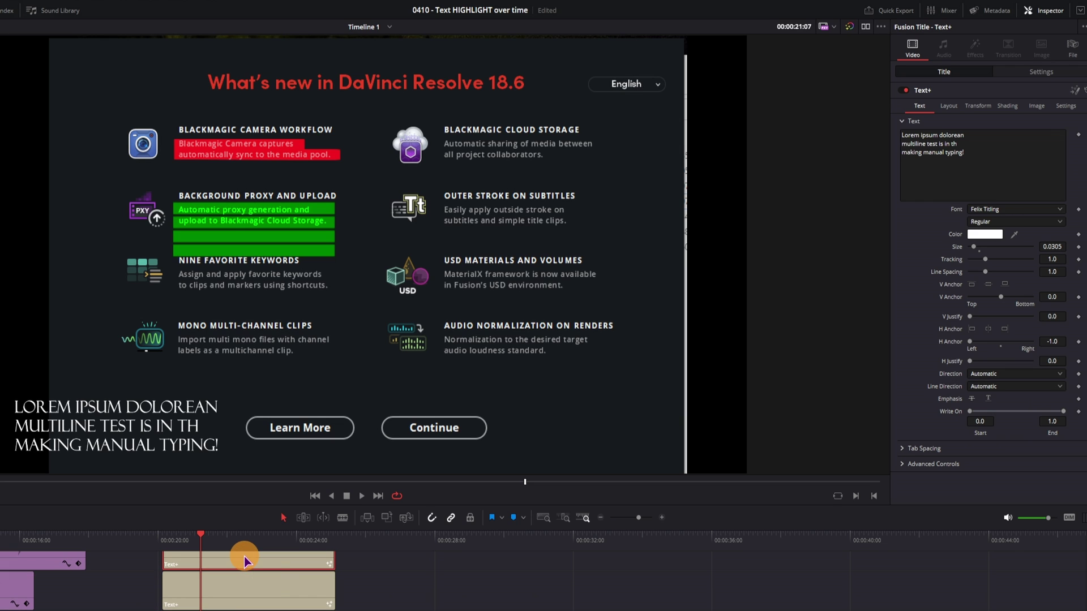
scroll(175, 583, up, 2)
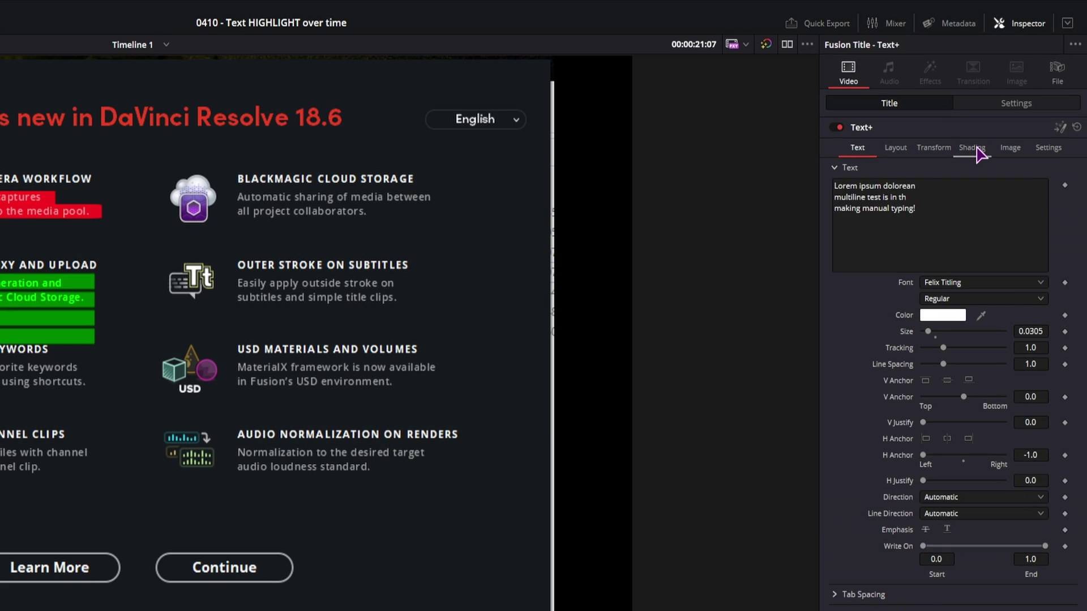
Enable shading element 2 (Red Outline) with a fill appearance
click(1008, 106)
click(985, 136)
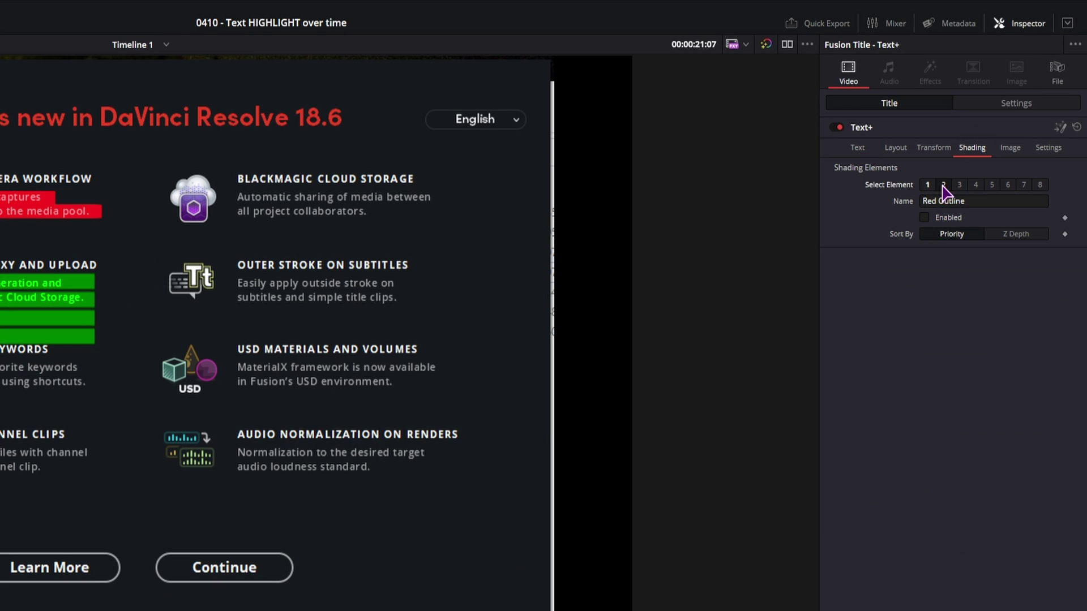
click(924, 219)
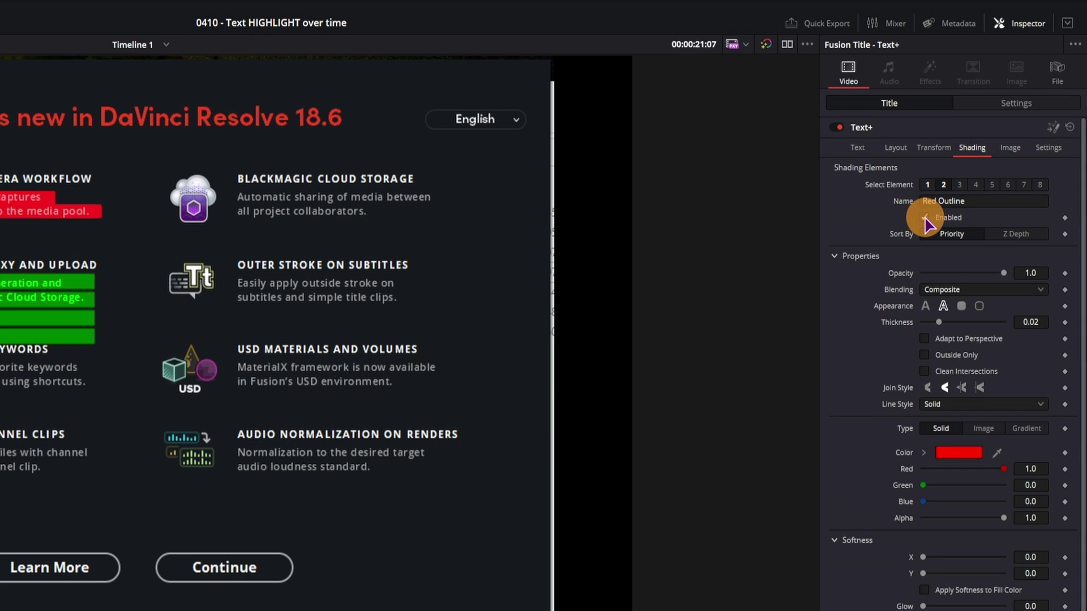
click(954, 202)
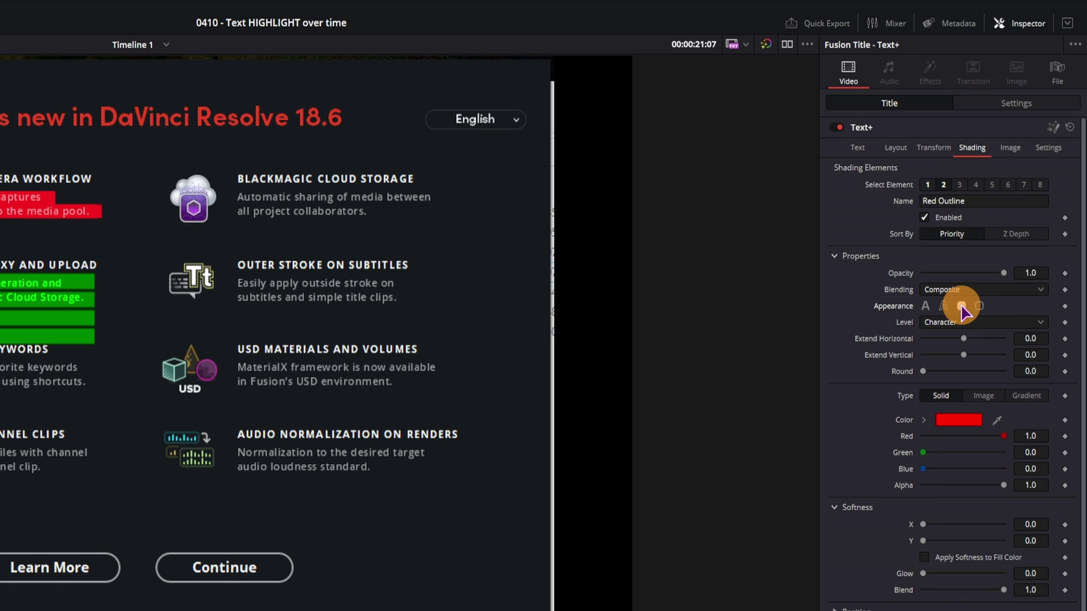
Try Text, Line and Word levels for the red shading, settling on Character
scroll(943, 321, down, 1)
click(944, 306)
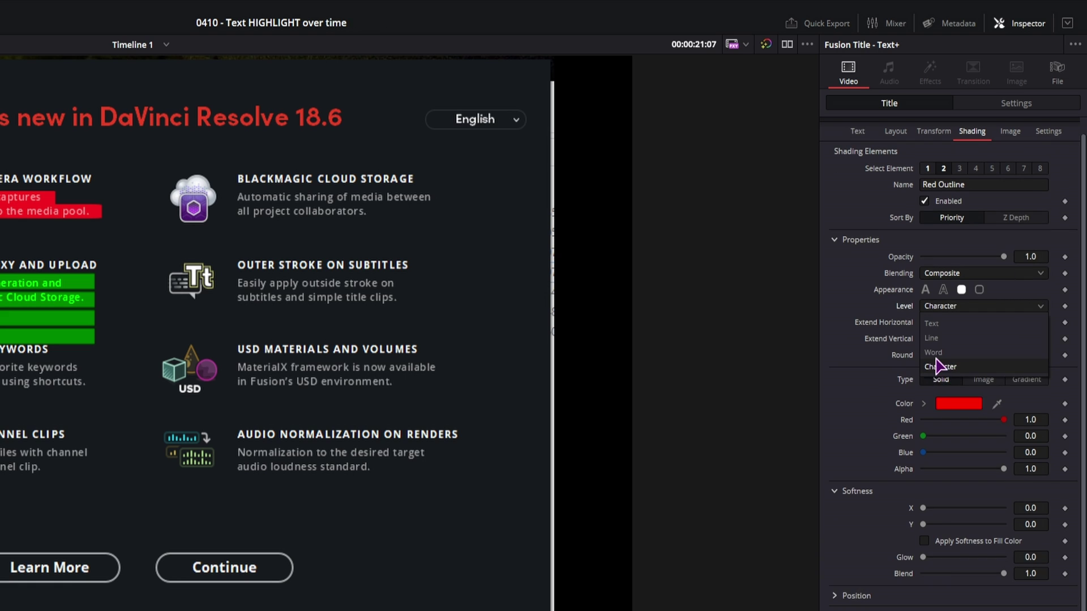
click(933, 324)
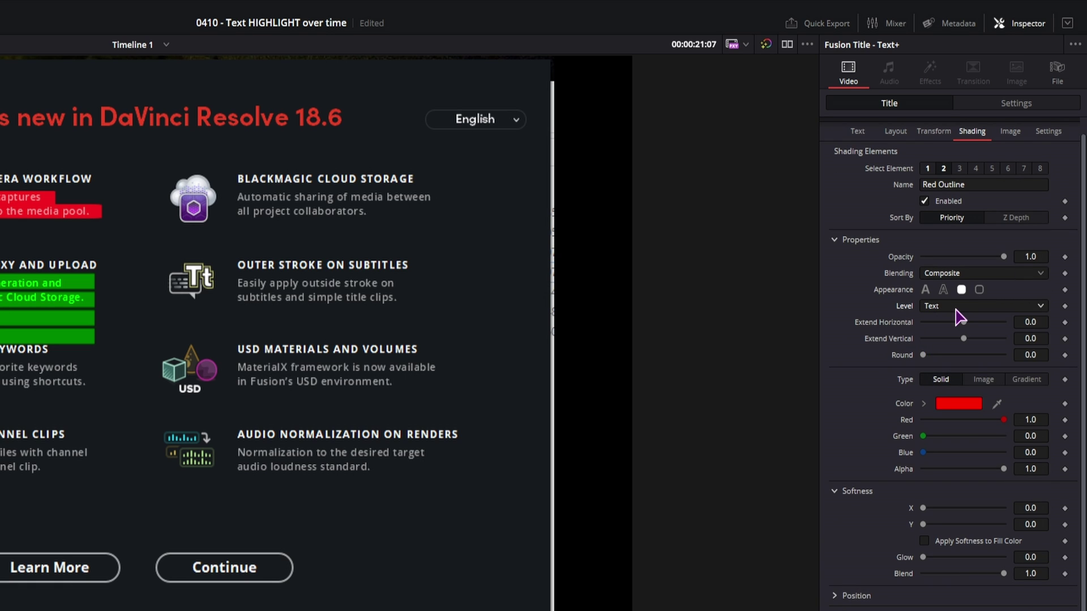
click(954, 307)
click(953, 338)
click(949, 306)
click(952, 353)
click(951, 308)
click(949, 365)
Extend the red character blocks 4.0 horizontally and about -1.44 vertically
drag(924, 355, 929, 356)
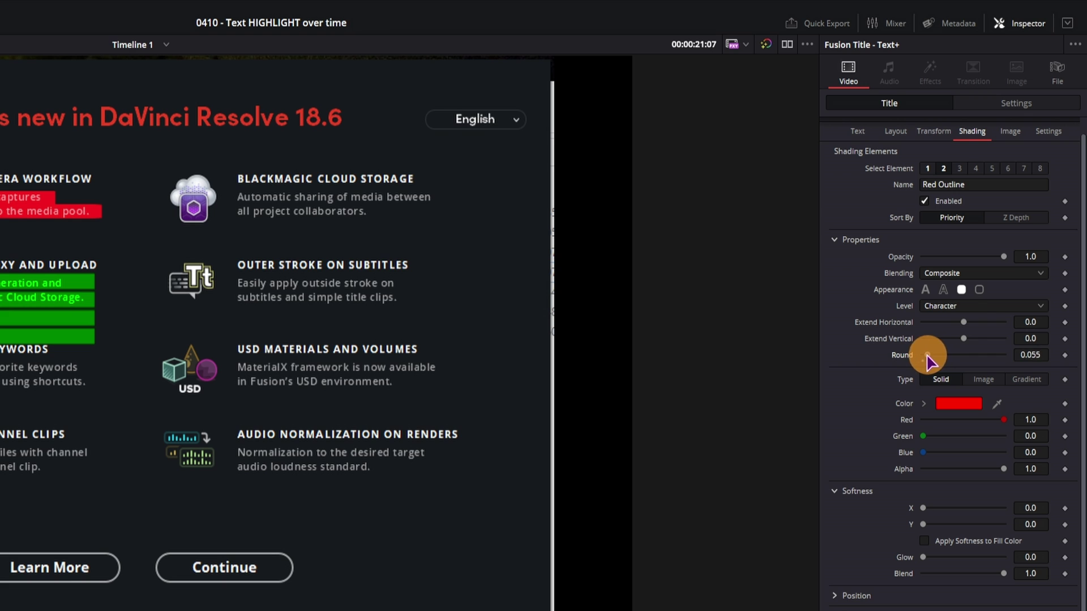
drag(964, 323, 1031, 323)
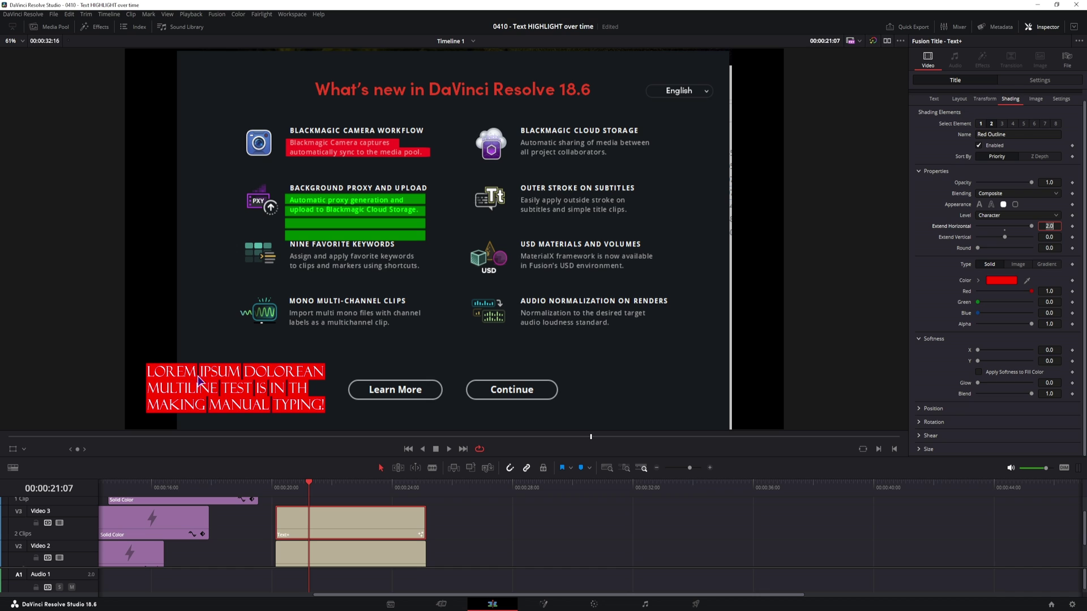
key(Tab)
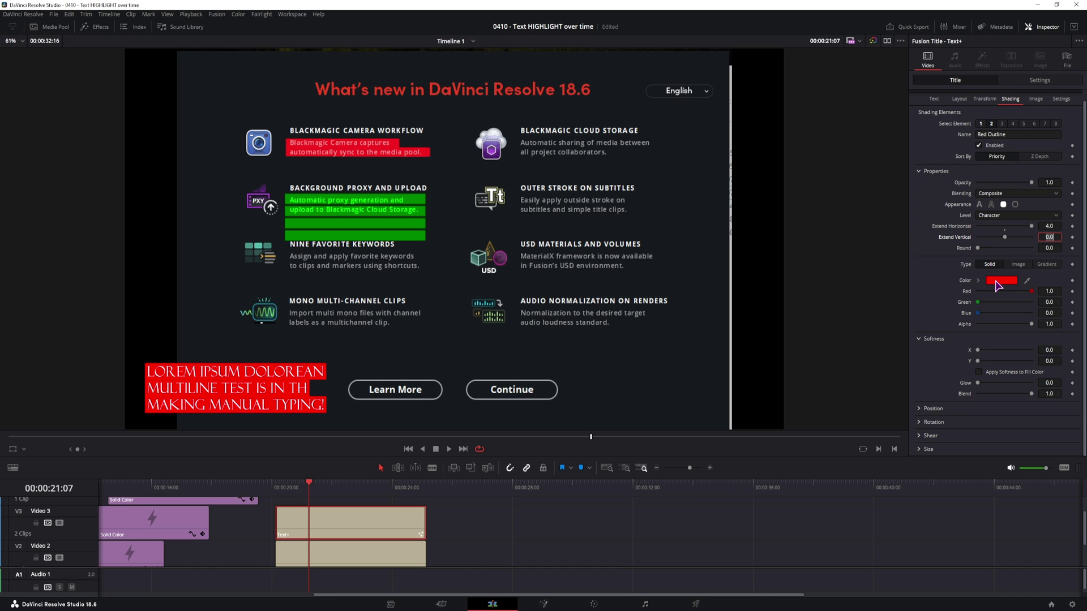
mouse_move(1053, 238)
mouse_down()
mouse_move(888, 235)
mouse_move(1059, 240)
mouse_up()
click(1059, 240)
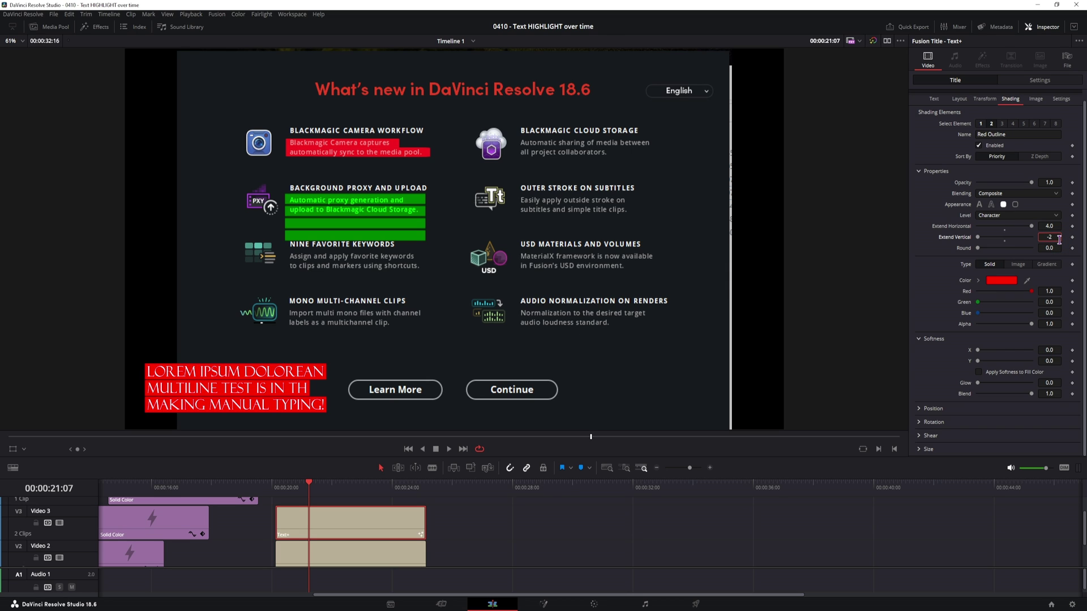
key(Tab)
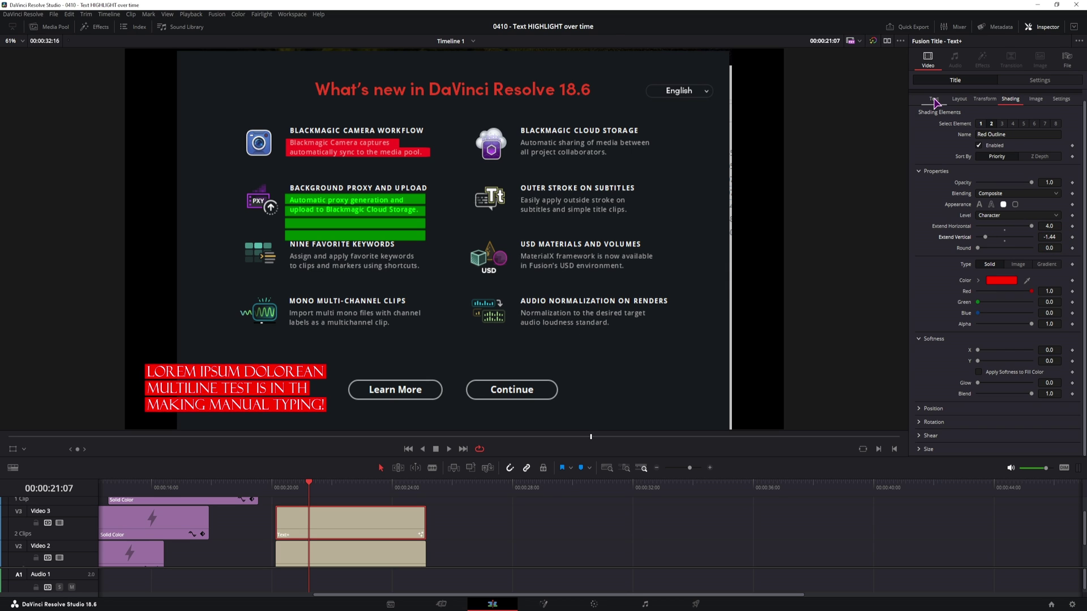
Keyframe the title's Write On End from 0.0 at its start to about 0.456 later in the clip
click(934, 99)
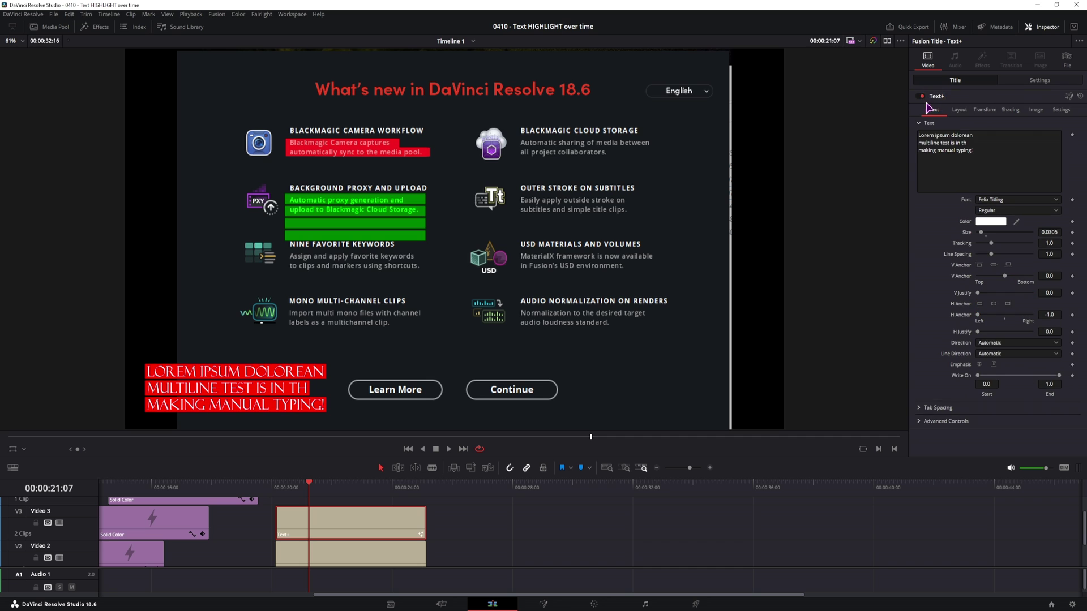
drag(1060, 377, 982, 379)
click(277, 487)
drag(277, 490, 286, 490)
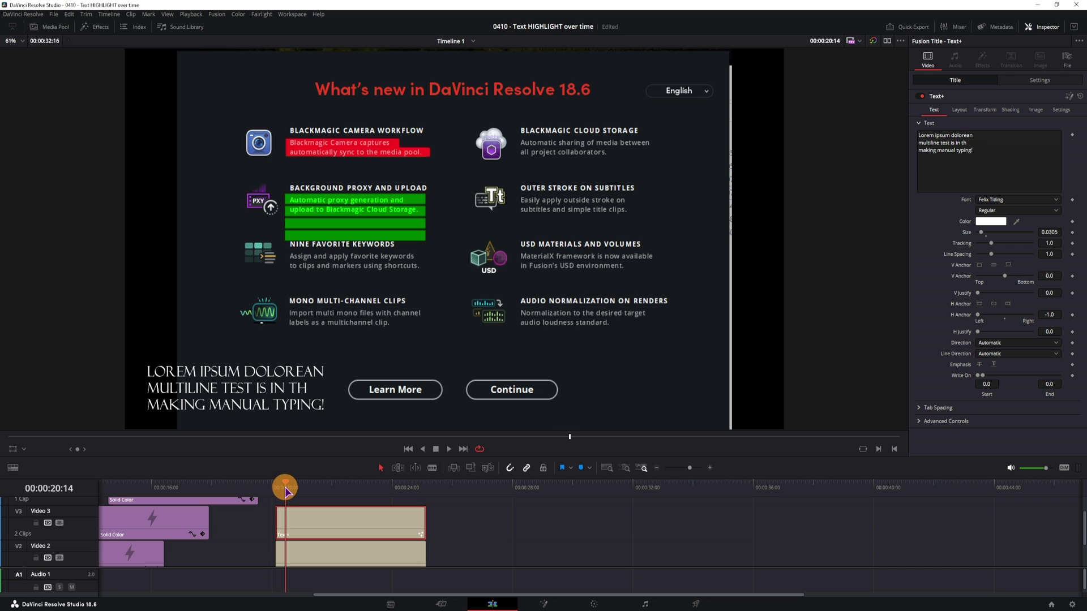
click(1073, 376)
drag(407, 490, 415, 495)
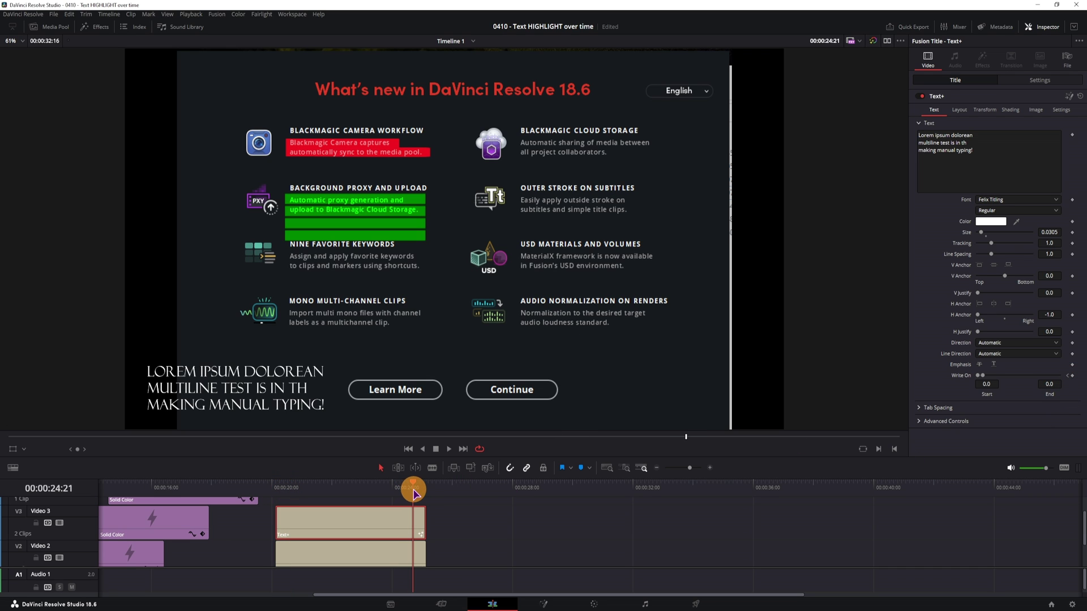
drag(983, 377, 1075, 381)
drag(351, 488, 342, 488)
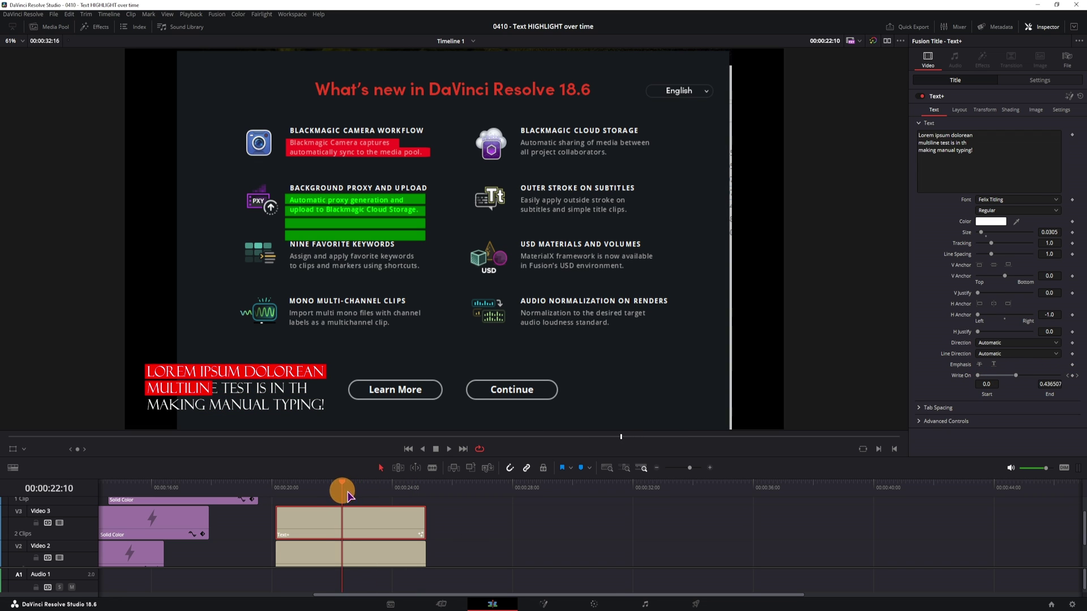
In the Shading tab, compare Text, Line and Word highlight levels before returning to Character
click(958, 110)
click(1011, 110)
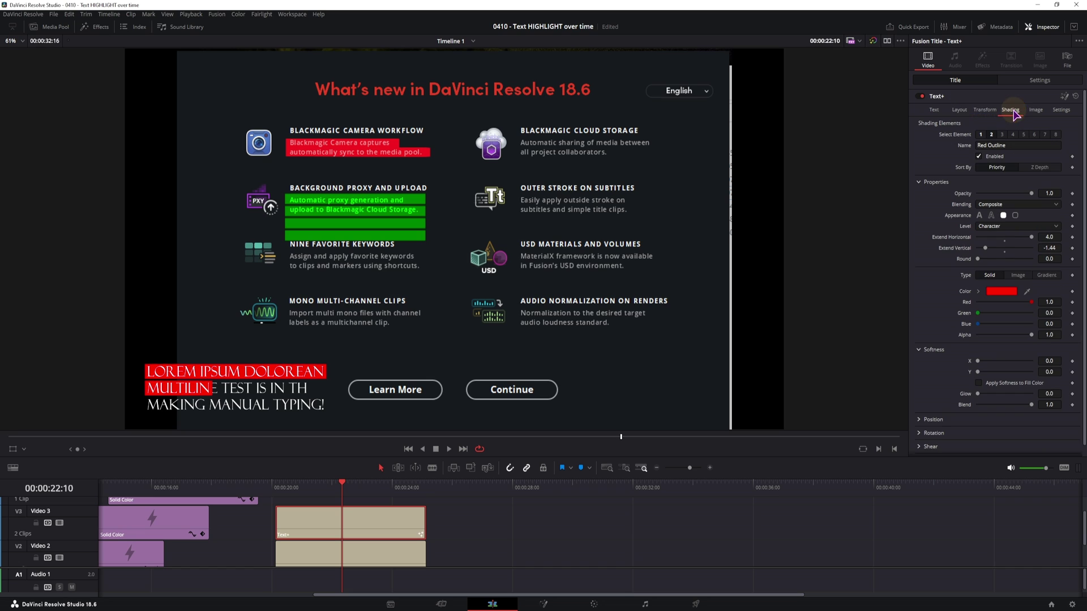
click(998, 229)
click(997, 237)
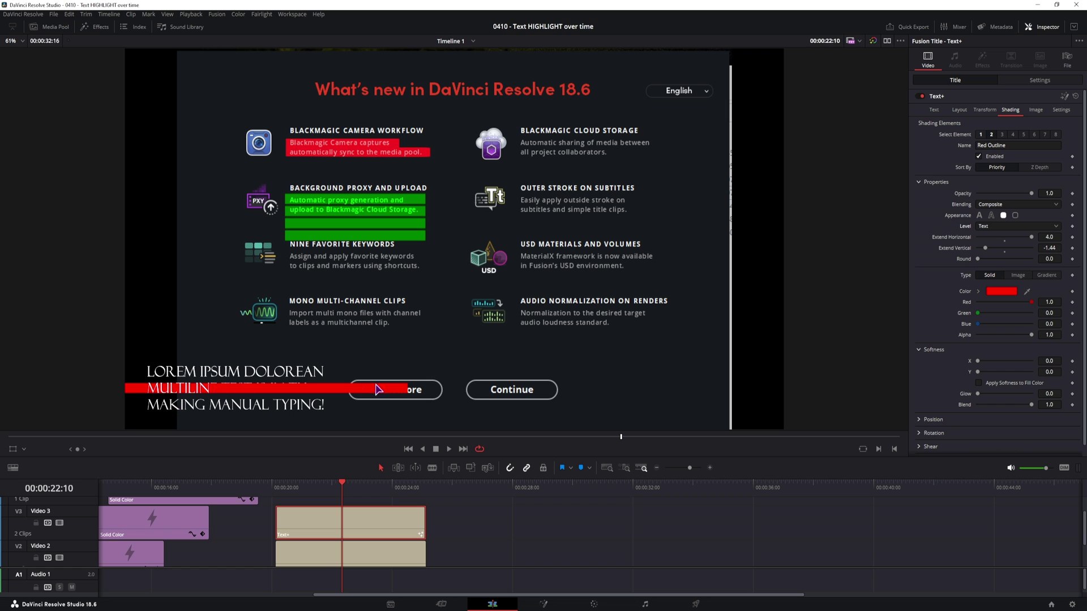
click(997, 226)
click(995, 249)
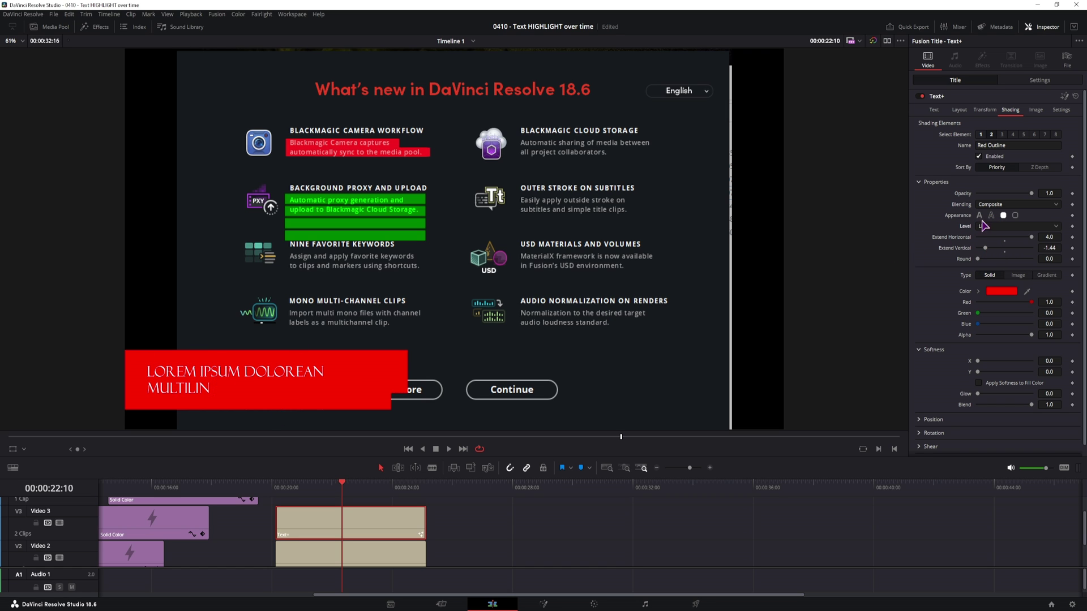
click(1004, 226)
click(1003, 259)
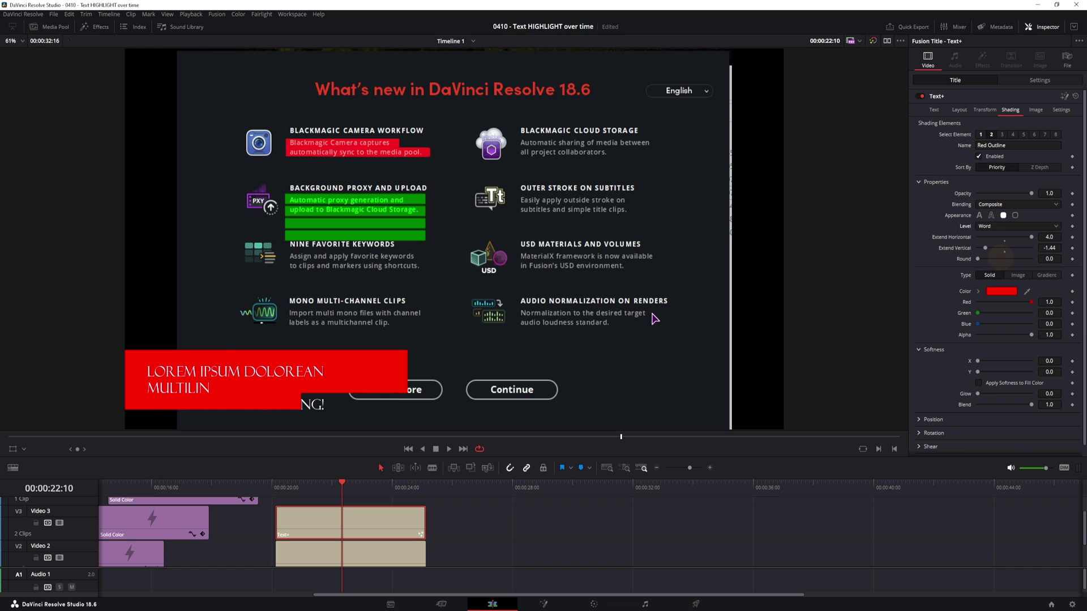
click(1005, 226)
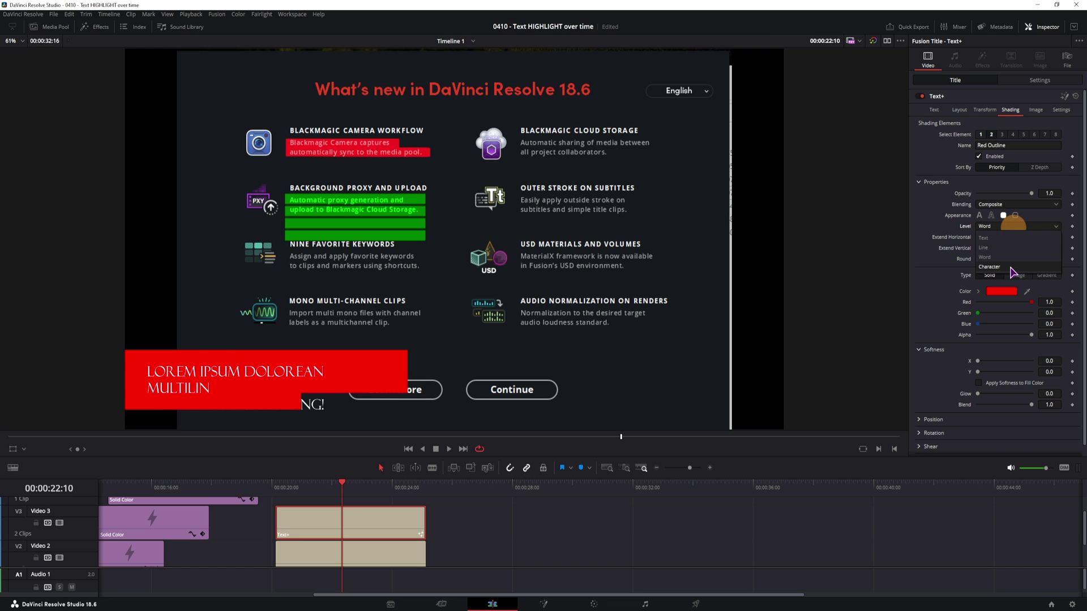
click(1009, 270)
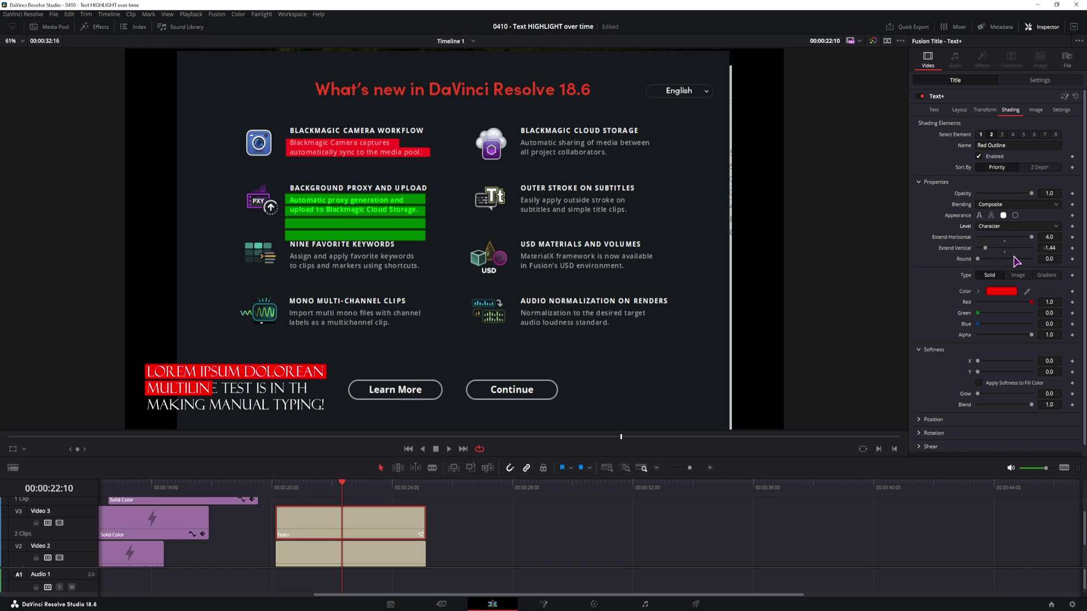
Play the highlight animation from the title's start to review it
click(277, 487)
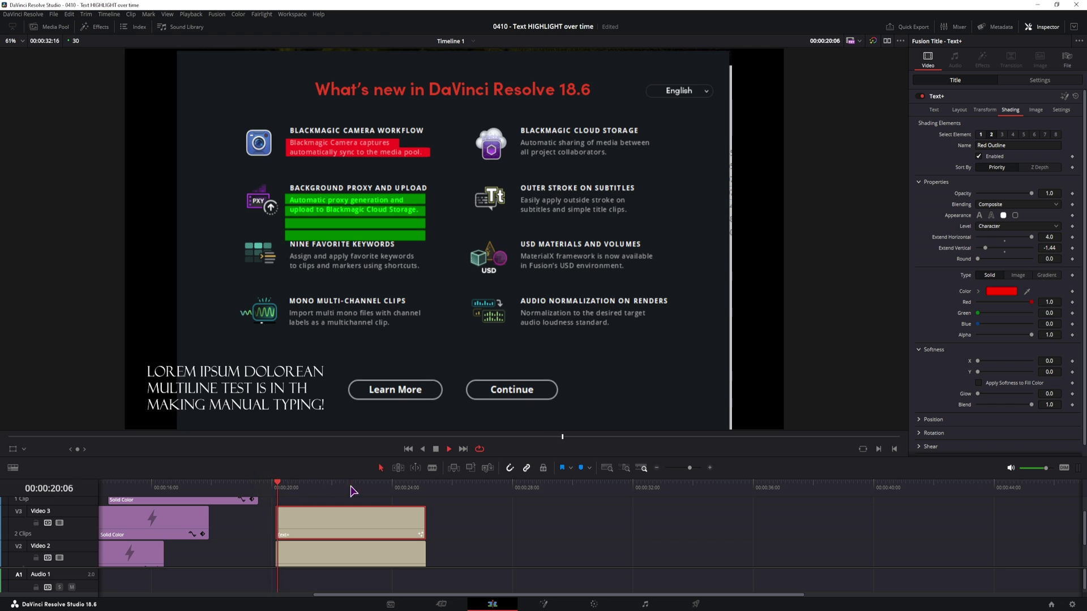
key(space)
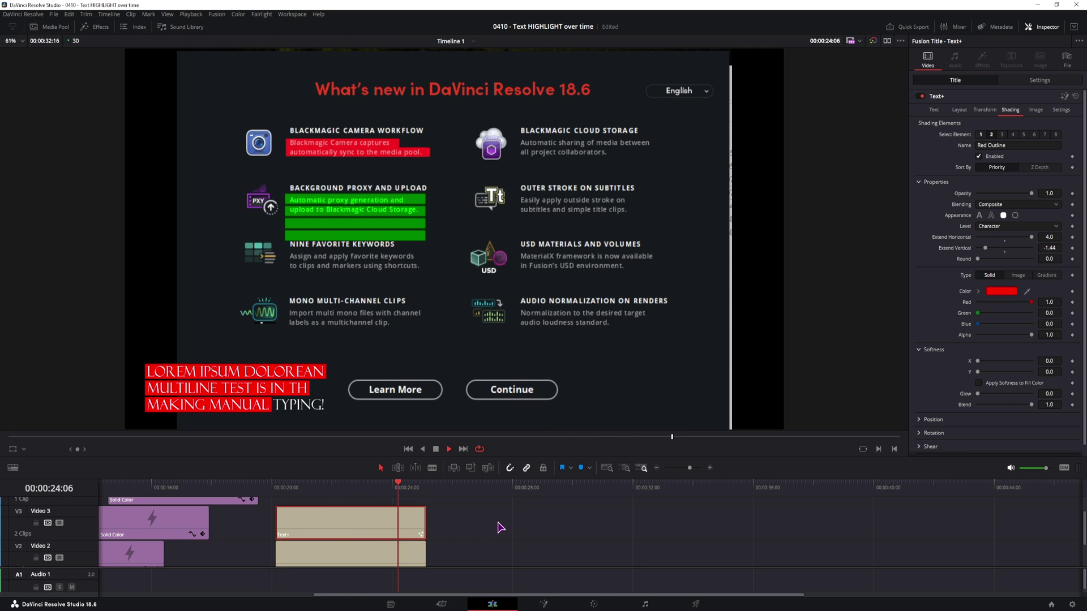
key(space)
scroll(399, 511, down, 2)
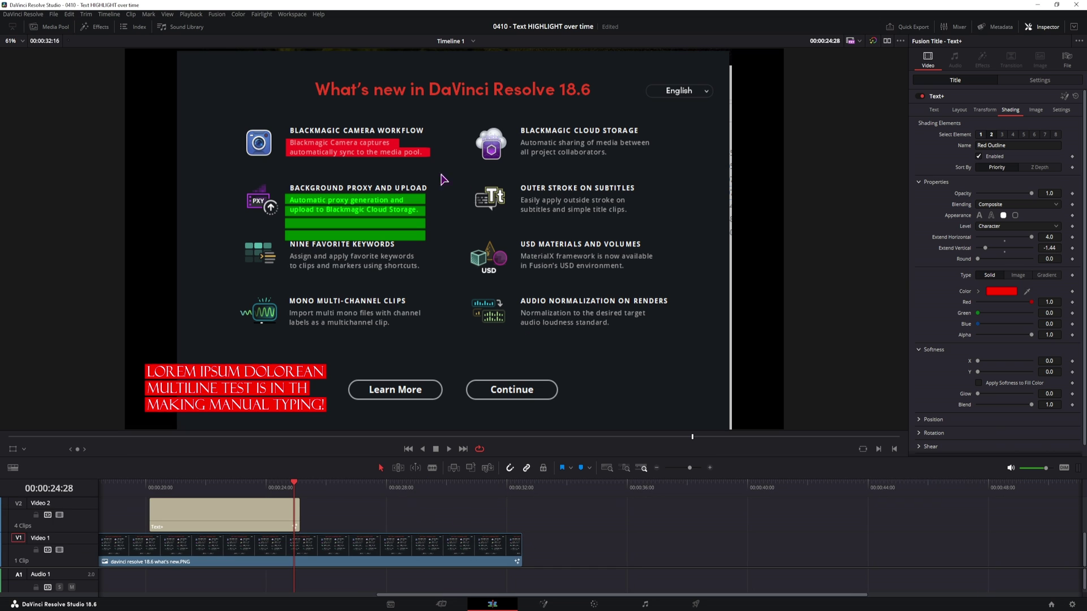
Drag another copy of the What's new image from the Media Pool onto Video 1
click(65, 30)
click(123, 76)
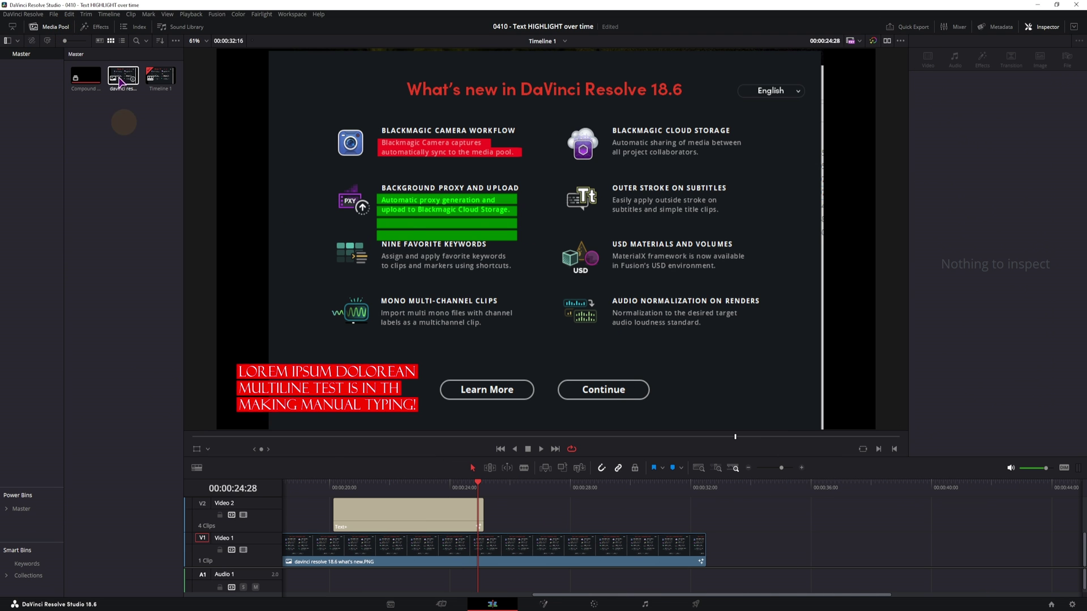
drag(123, 75, 741, 554)
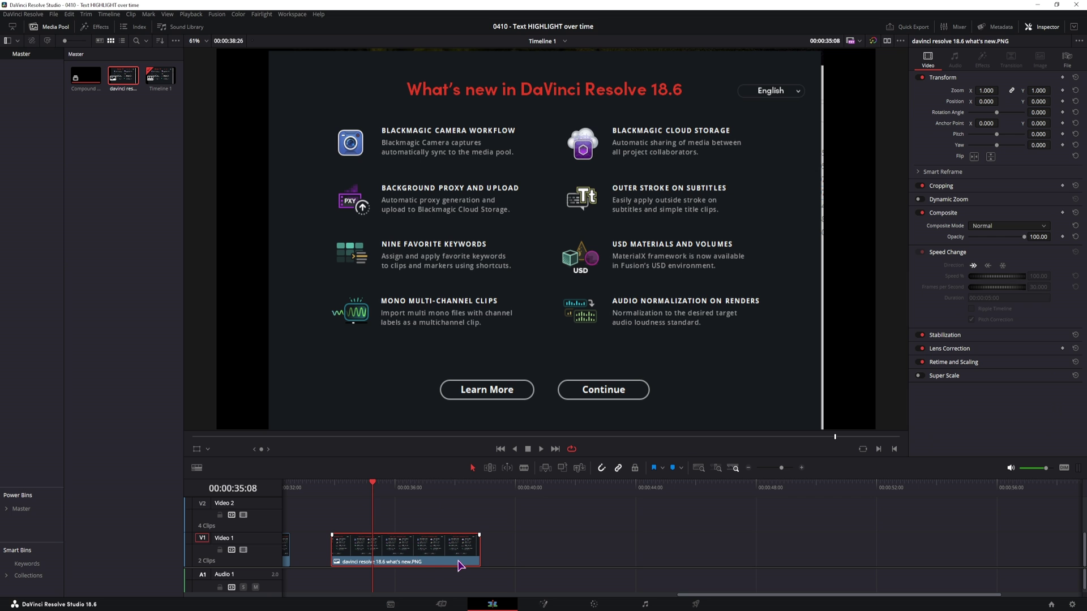
In Fusion, add a Background node masked by a Rectangle and merge it over the image
click(556, 598)
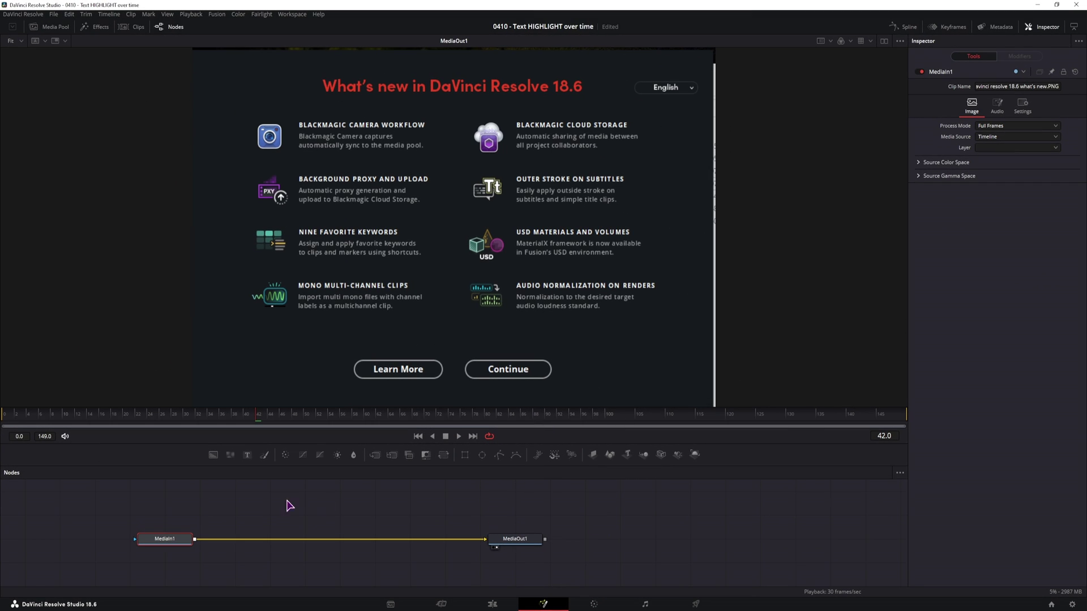
click(412, 514)
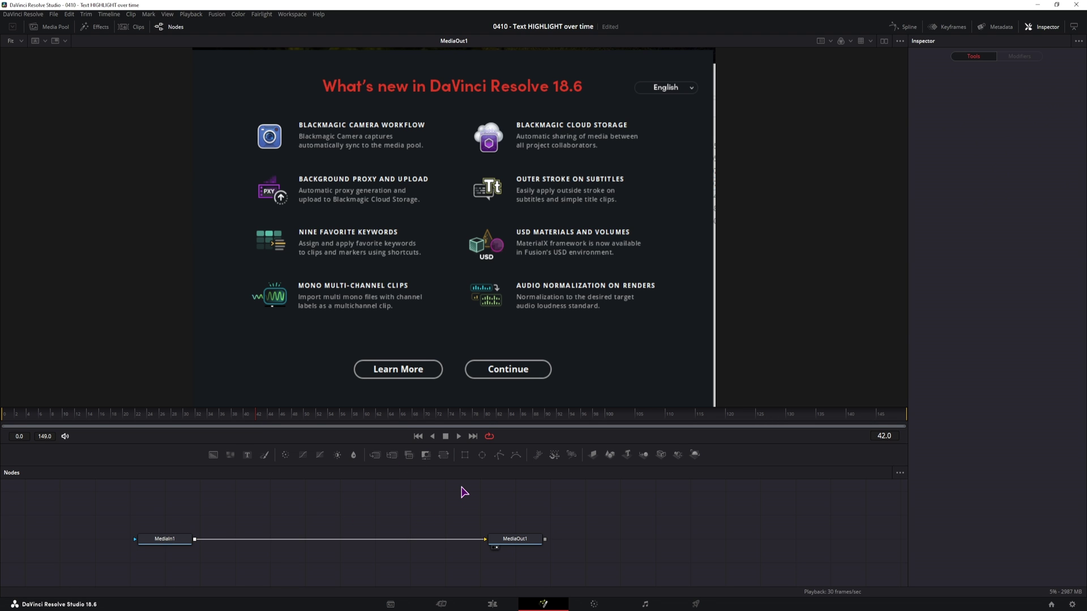
drag(465, 456, 269, 504)
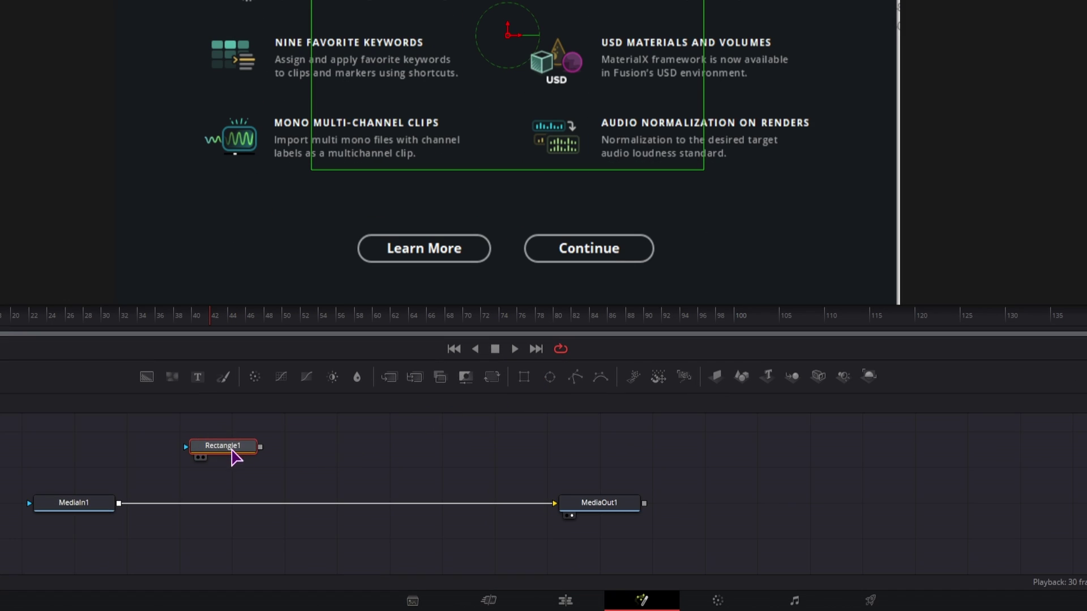
click(231, 450)
drag(147, 377, 182, 473)
drag(266, 471, 114, 504)
mouse_move(584, 138)
mouse_down()
mouse_move(579, 202)
mouse_move(566, 219)
mouse_move(522, 219)
mouse_up()
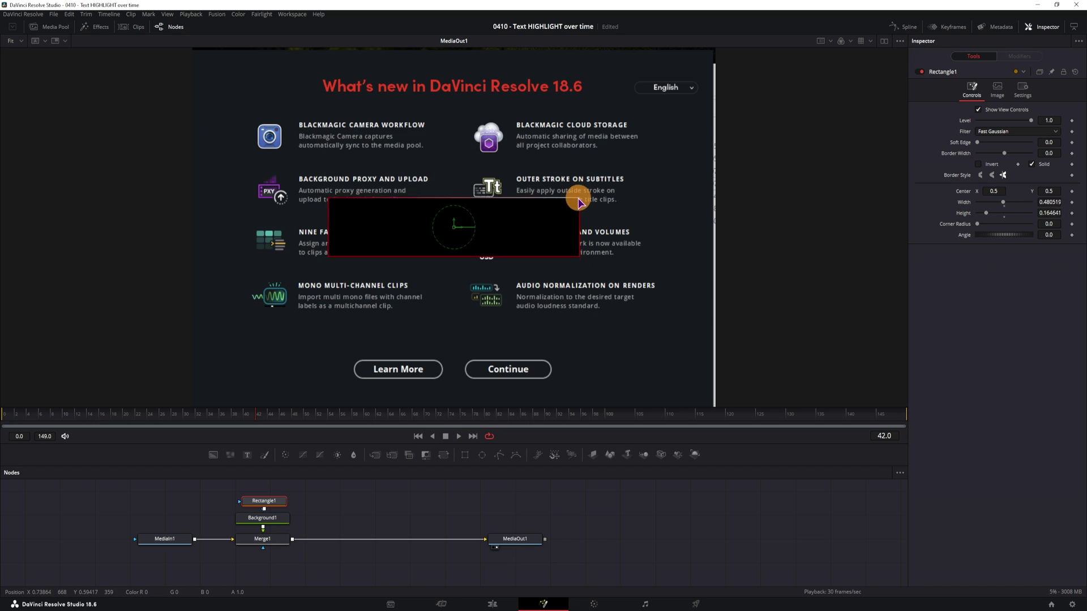
Shape the rectangle into a thin bar over Outer Stroke and insert a Transform node after Background
mouse_move(454, 227)
mouse_down()
mouse_move(585, 204)
mouse_move(572, 174)
mouse_move(643, 170)
mouse_up()
drag(574, 177, 574, 185)
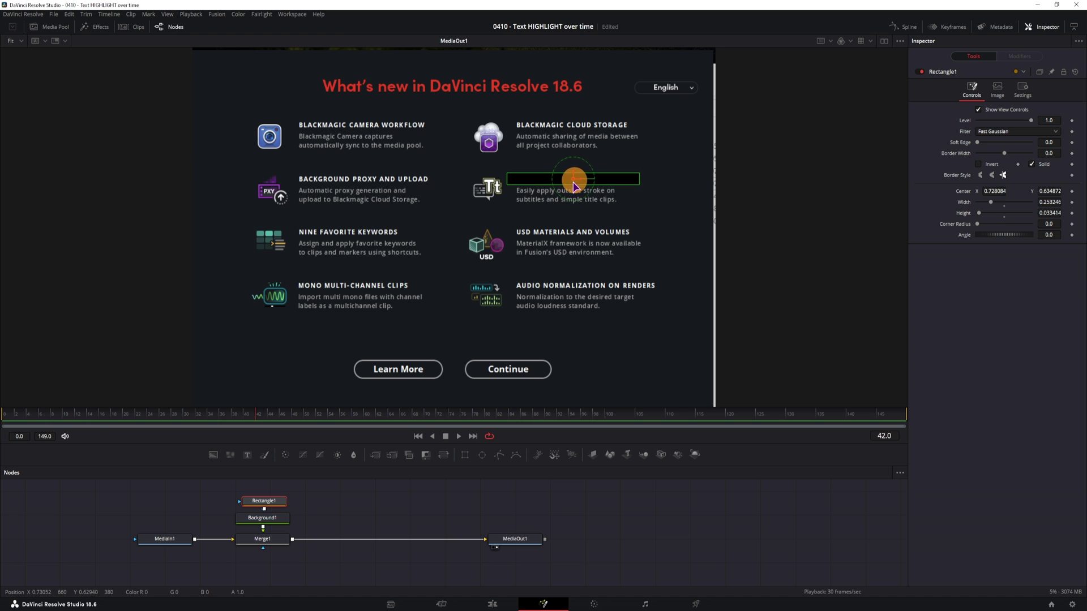
drag(316, 502, 279, 517)
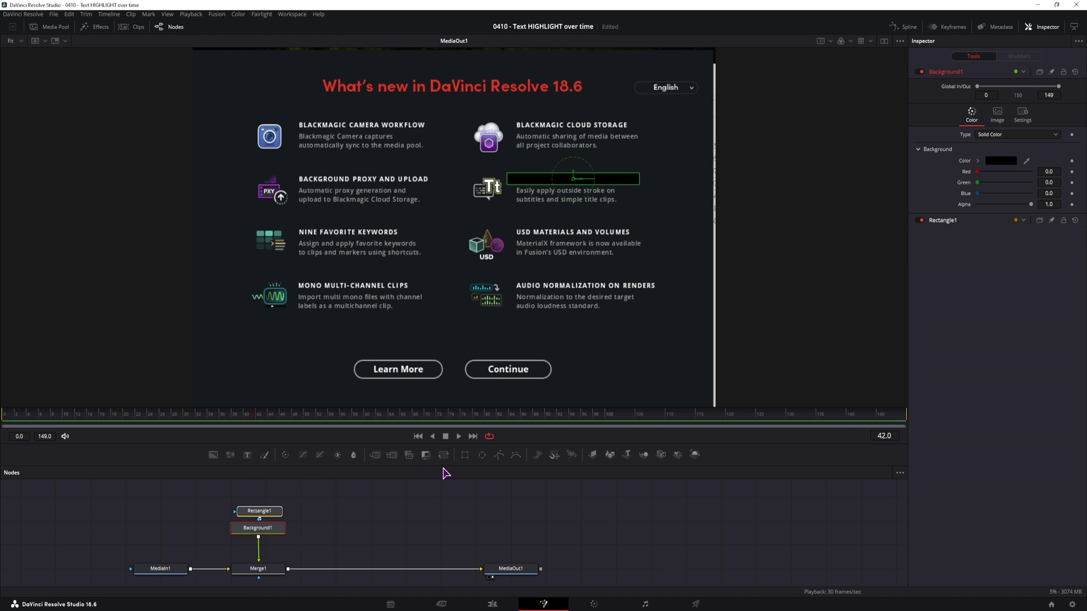
drag(446, 459, 258, 552)
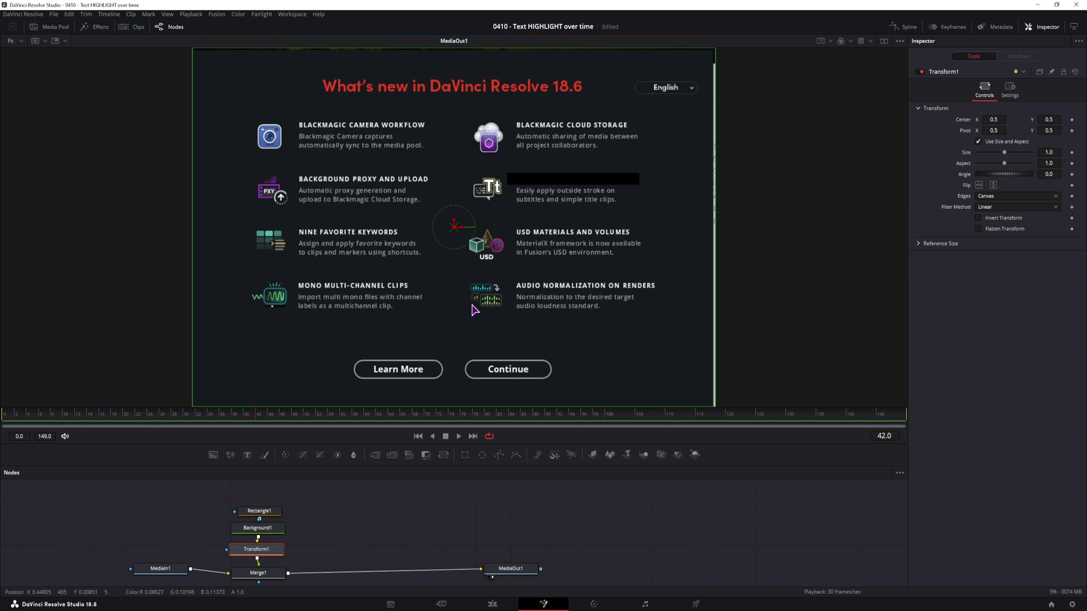
drag(455, 228, 462, 243)
key(ctrl+z)
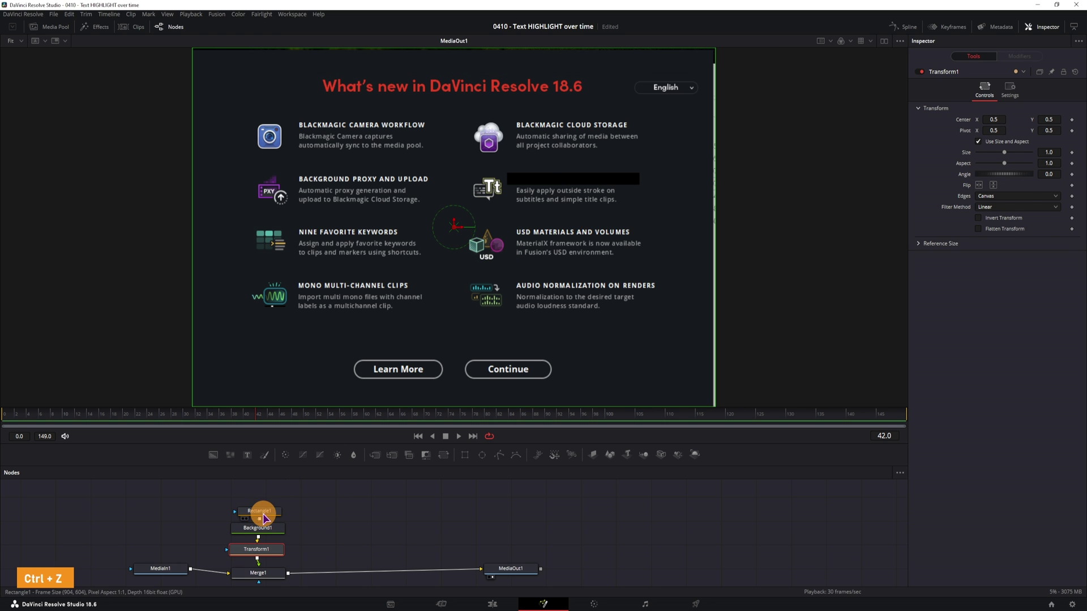
click(259, 511)
double_click(965, 193)
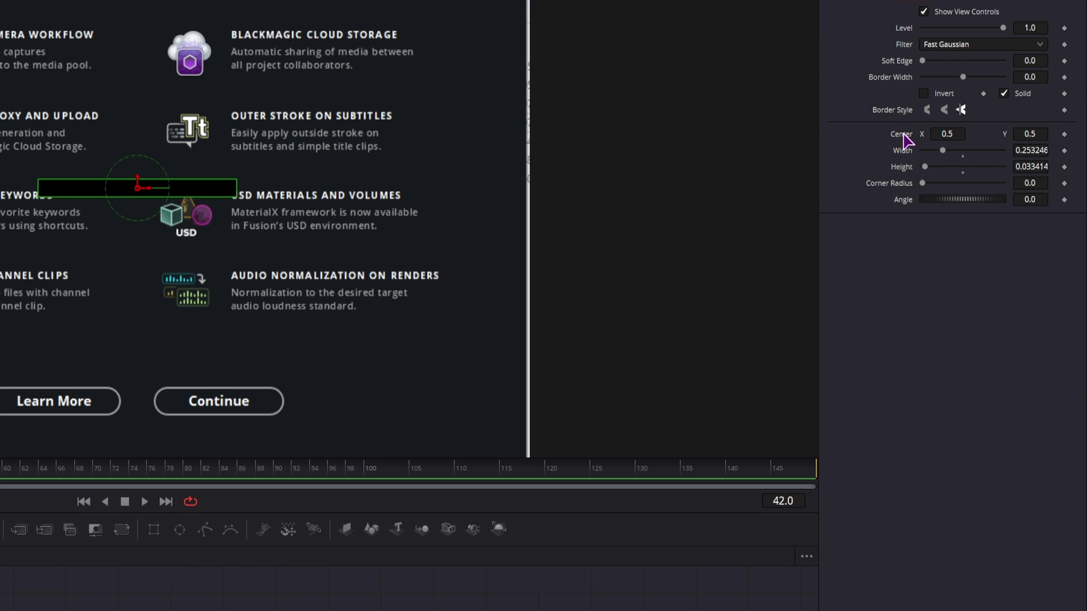
Move the bar over Outer Stroke, uncheck Use Size and Aspect, and set Pivot X to 0.3737
click(256, 549)
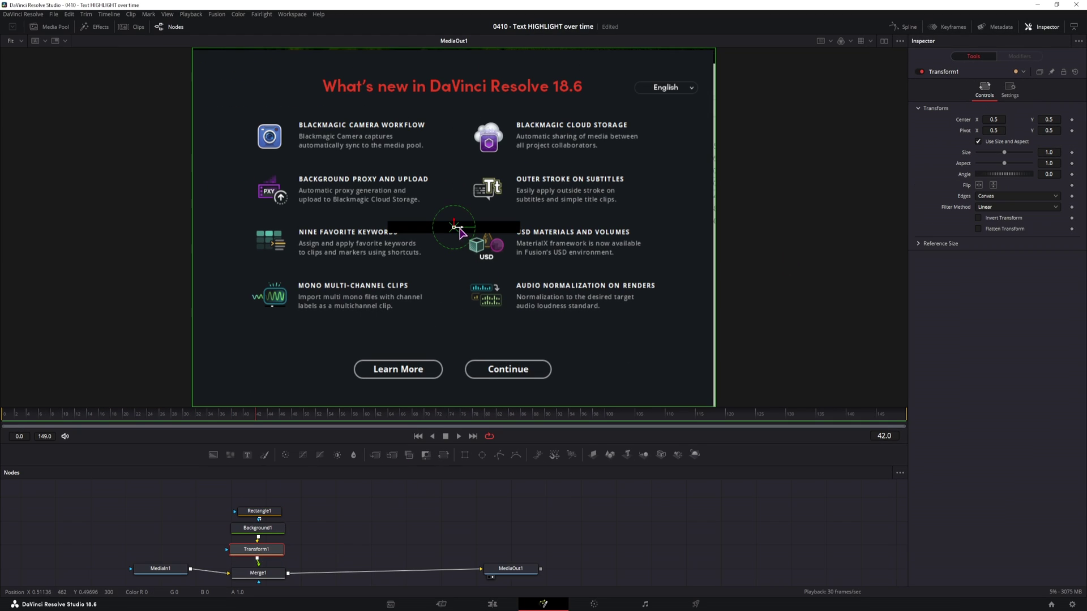
drag(460, 230, 569, 181)
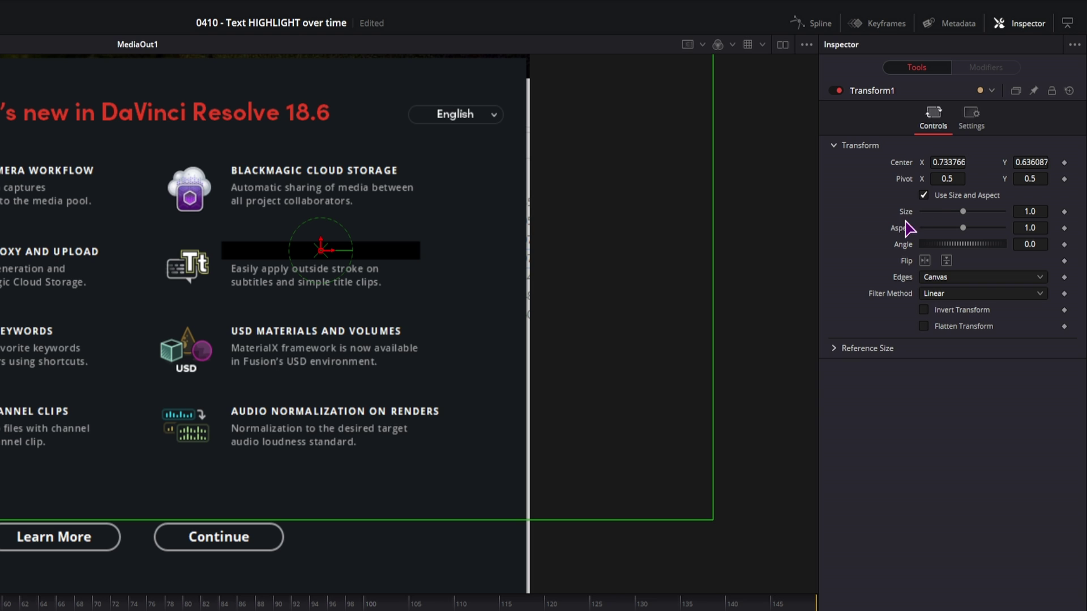
mouse_move(966, 218)
mouse_down()
mouse_move(906, 218)
mouse_move(966, 214)
mouse_up()
click(925, 195)
drag(969, 215, 941, 227)
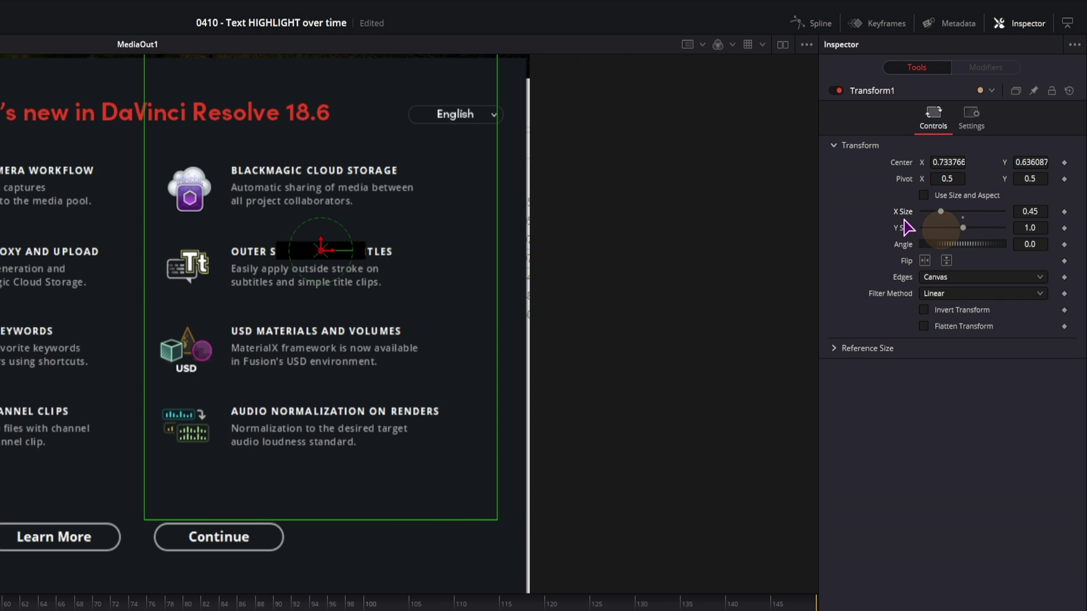
double_click(907, 212)
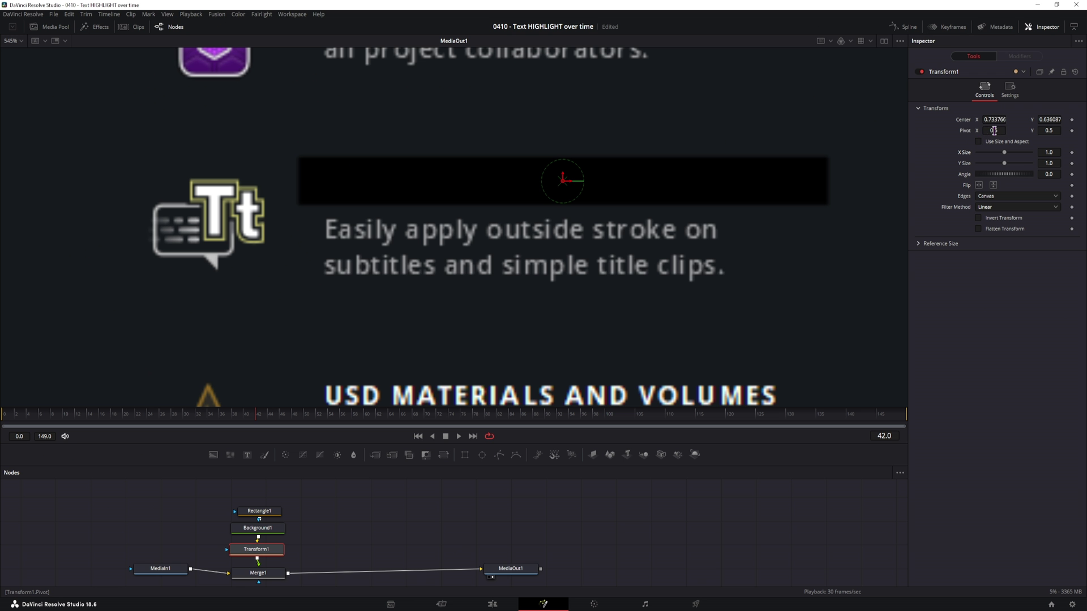
drag(994, 130, 941, 138)
mouse_move(1007, 155)
mouse_down()
mouse_move(980, 156)
mouse_move(1005, 156)
mouse_up()
Keyframe the bar's X Size at 0 on frame 10 and move to frame 20
key(ctrl+f)
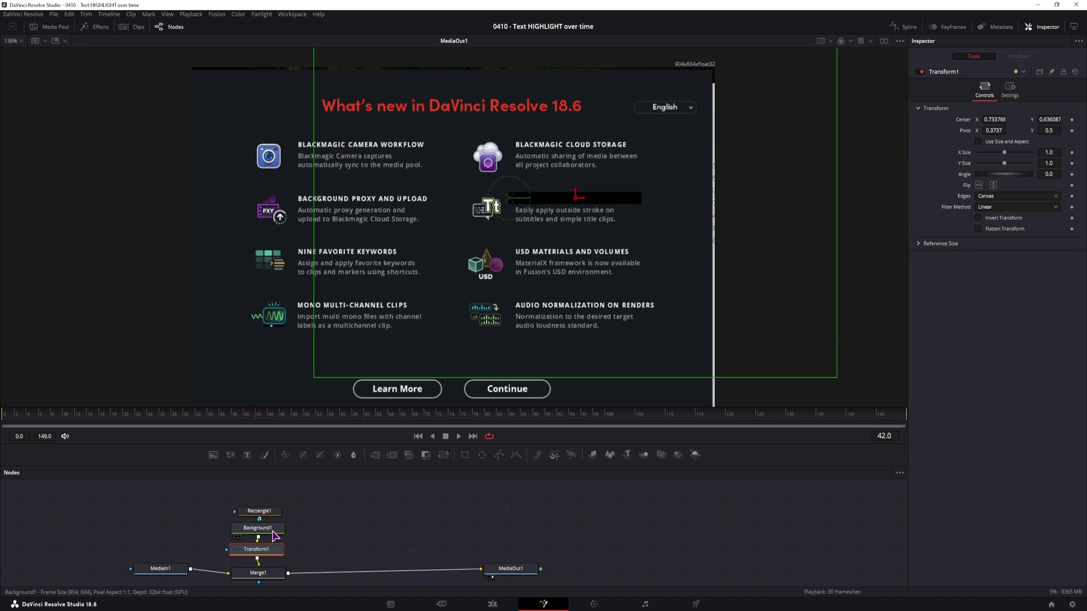
drag(39, 418, 64, 419)
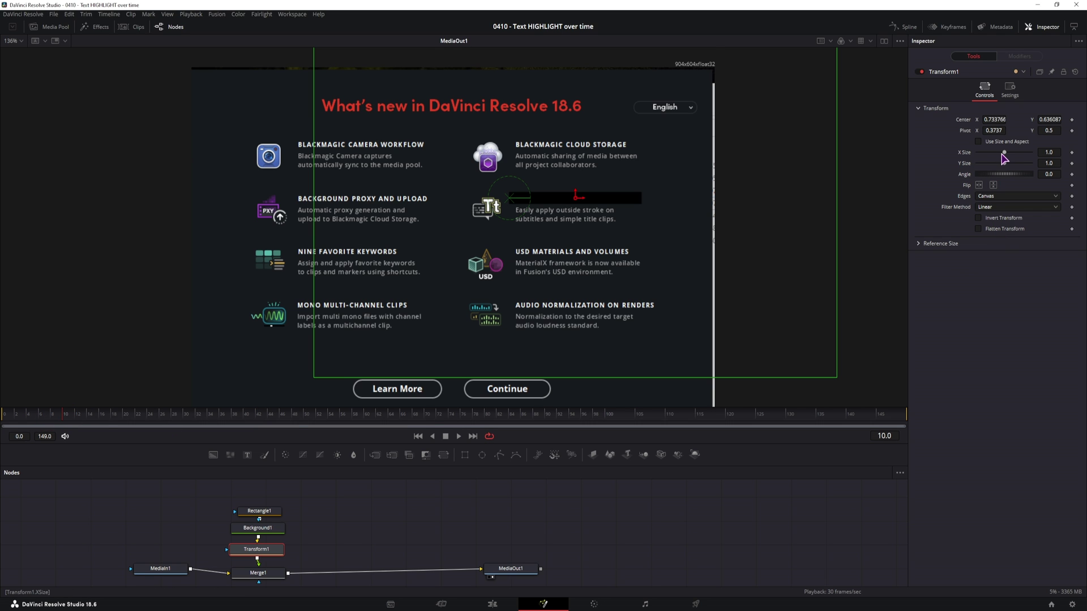
drag(1002, 153, 953, 151)
click(1072, 152)
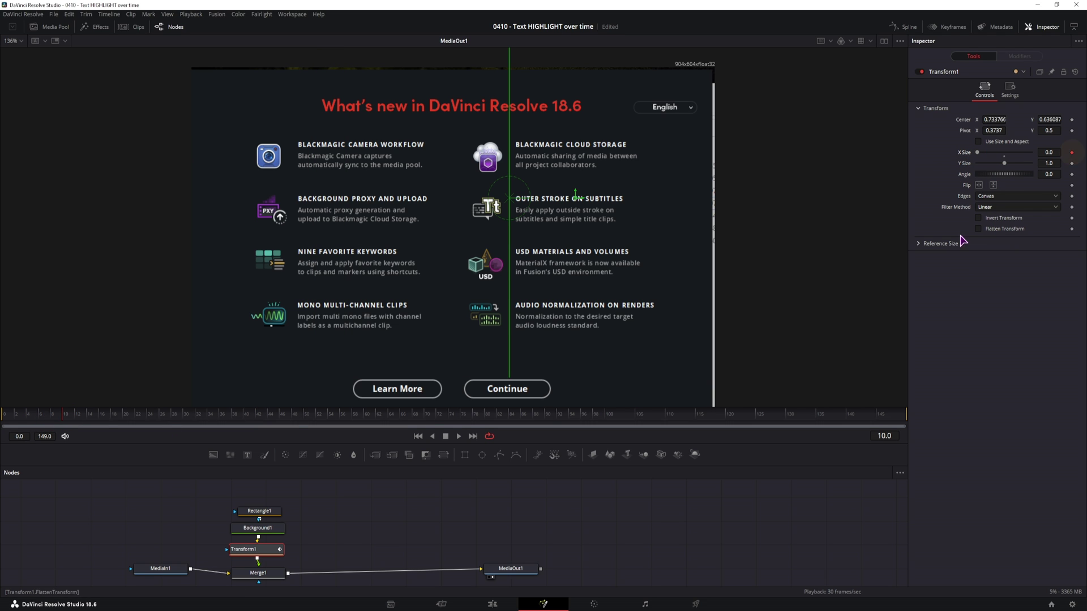
drag(145, 424, 126, 424)
Set the Background1 bar colour to Red 0.74, Green 0.48
click(271, 530)
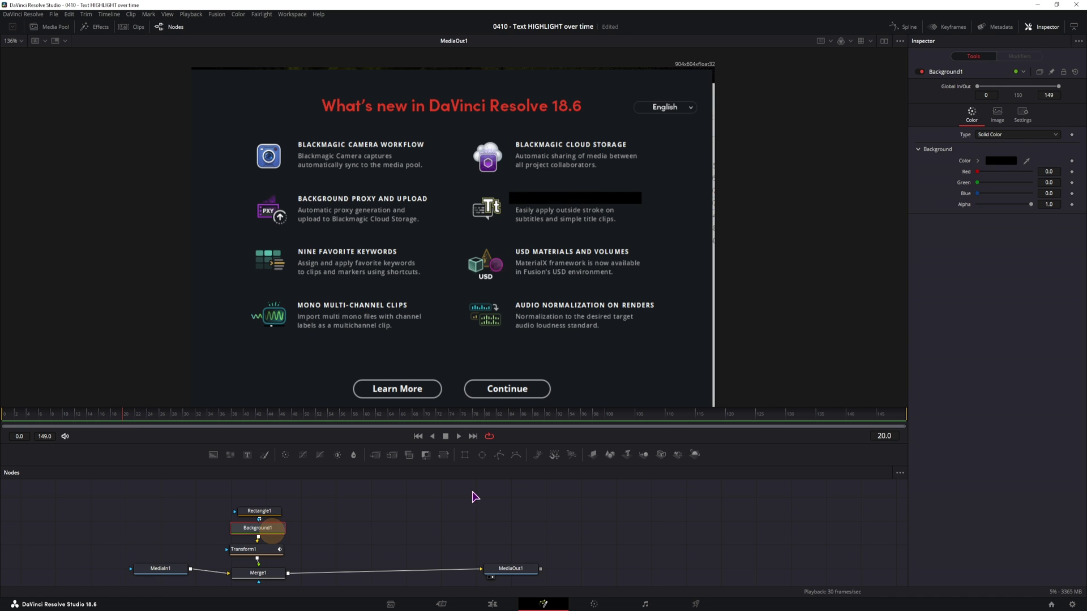
drag(978, 184, 1018, 171)
scroll(389, 504, down, 1)
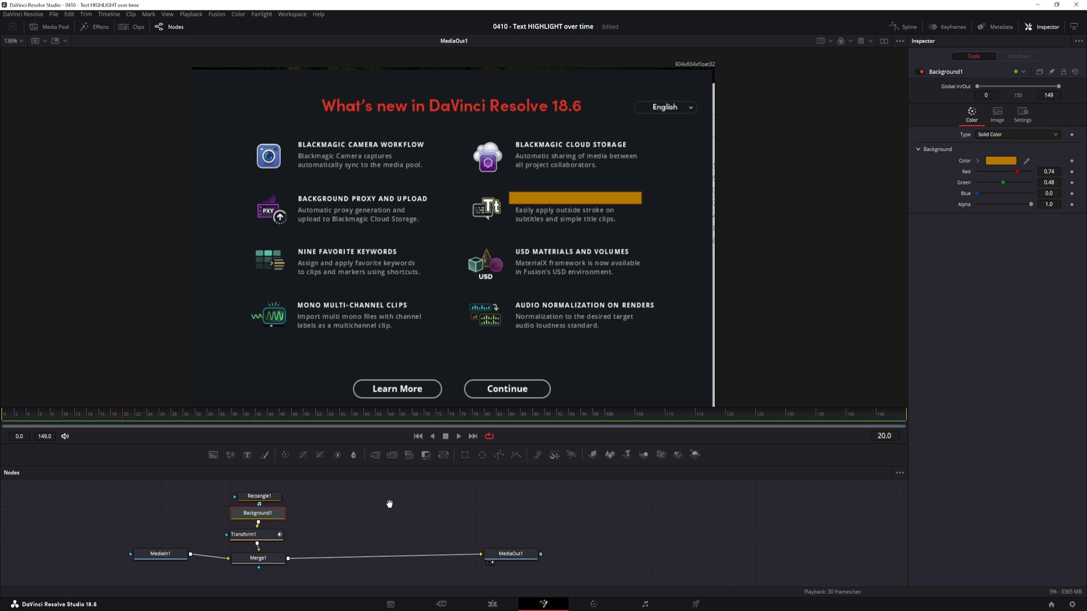
scroll(389, 504, down, 1)
Try Color Dodge and Linear Light on Merge1, settling on Screen blend mode
click(256, 546)
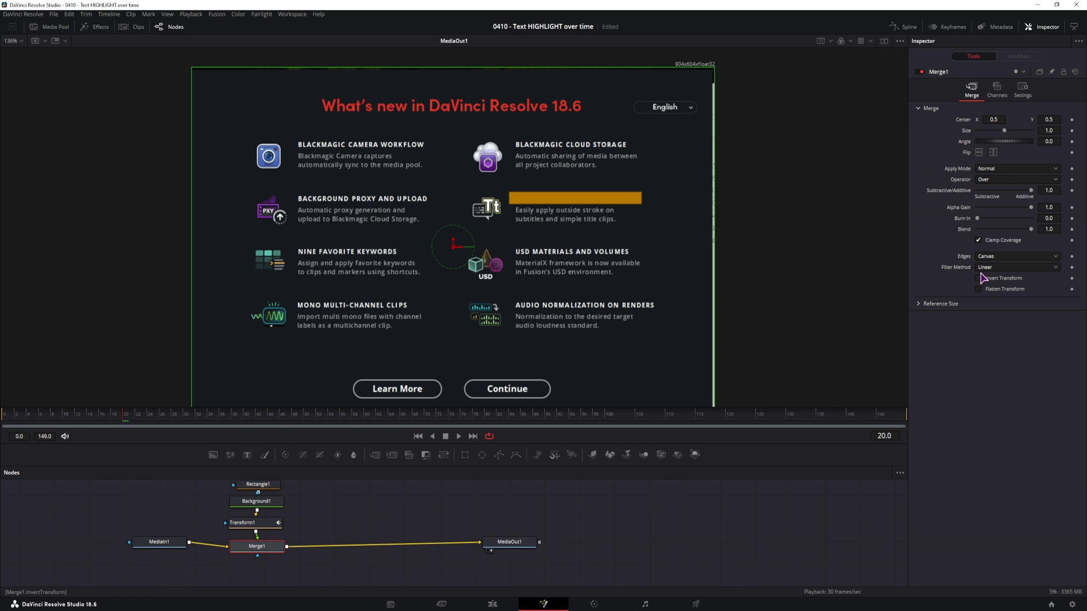
click(992, 170)
click(998, 180)
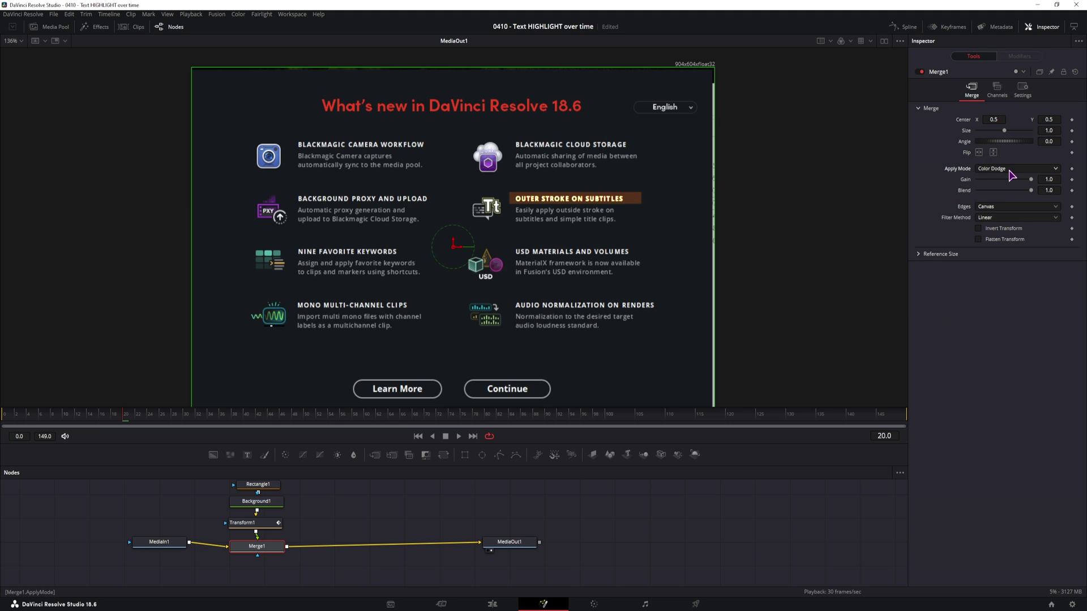
click(1009, 170)
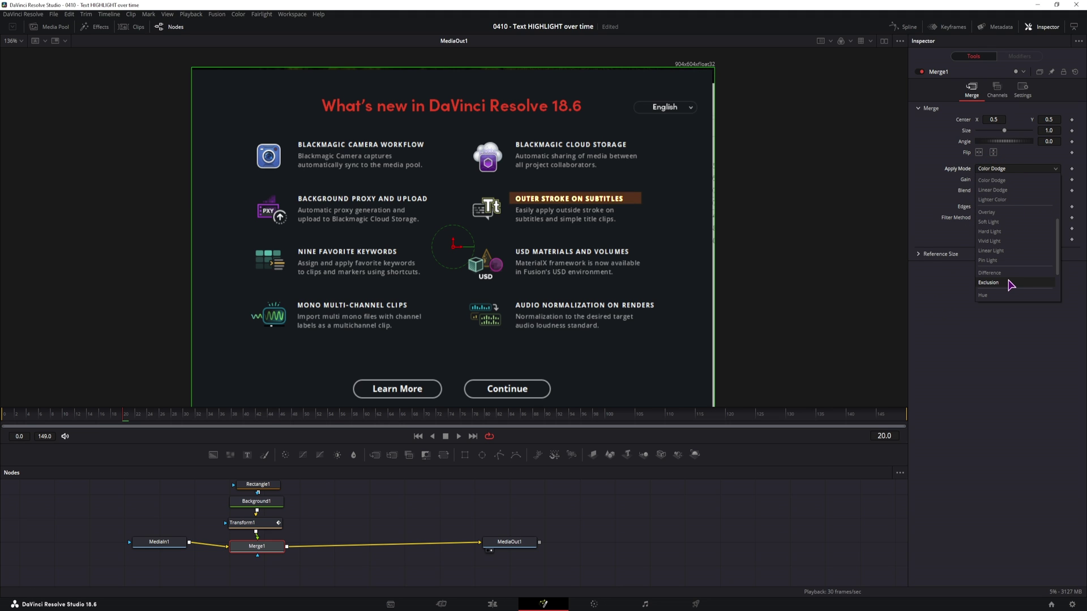
click(1002, 250)
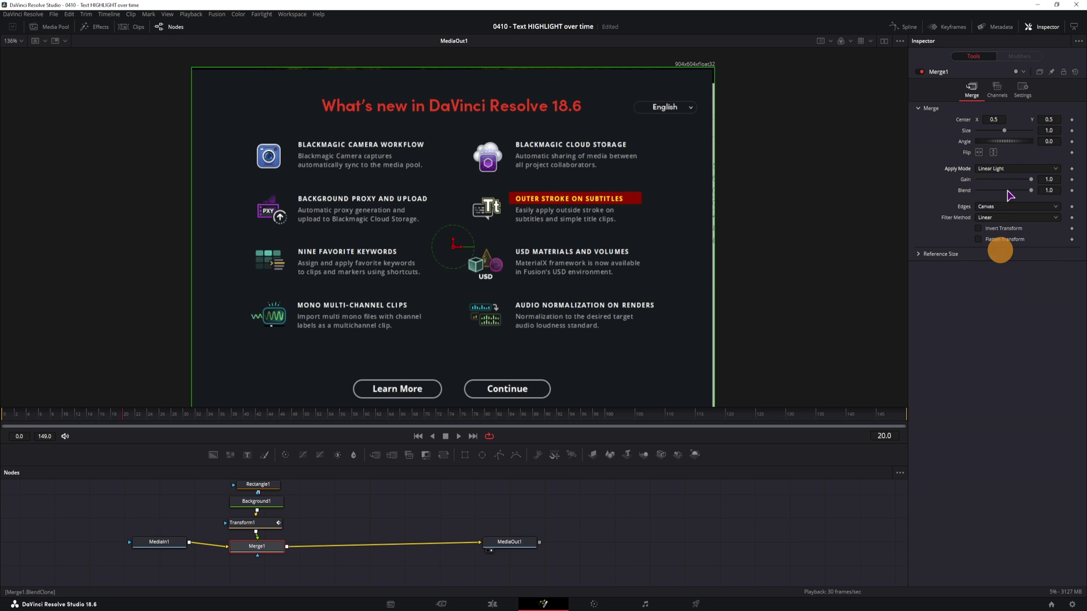
click(1005, 169)
click(1013, 249)
click(1014, 170)
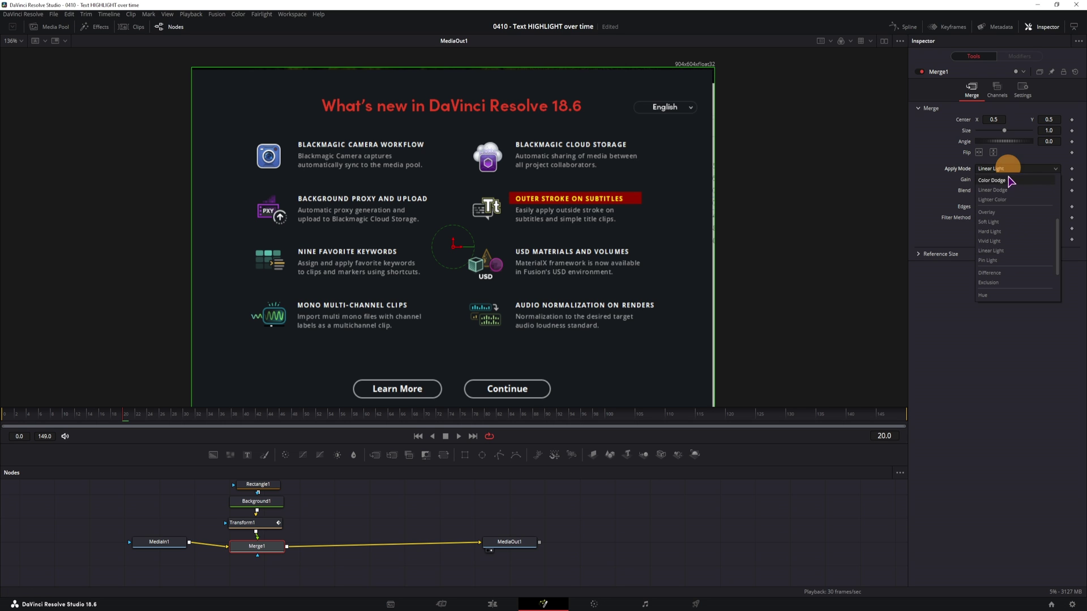
click(1008, 210)
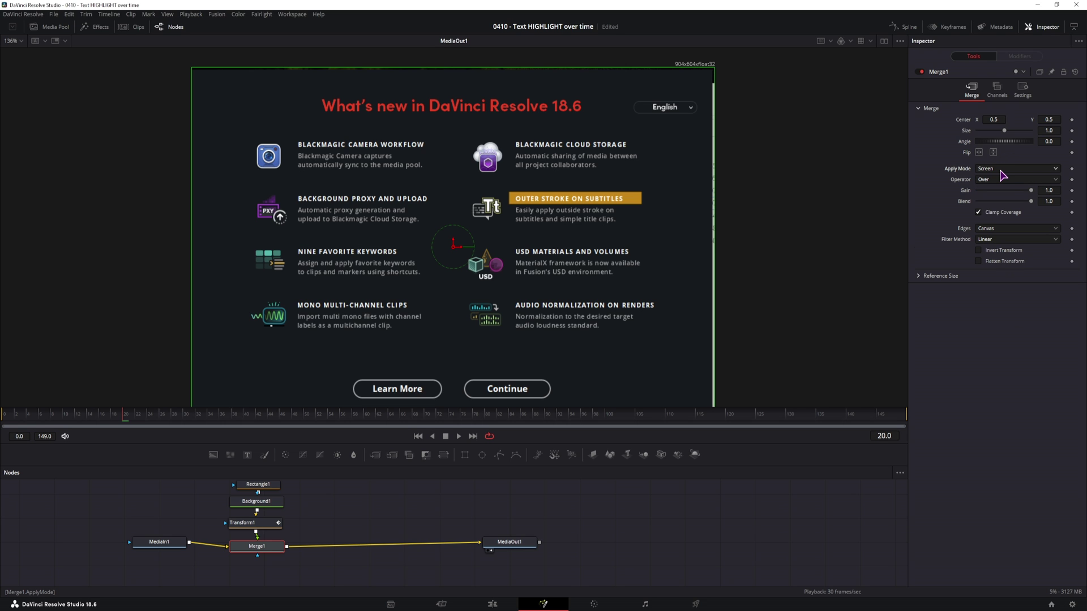
Play the animation from near the start to preview the gold highlight
click(21, 417)
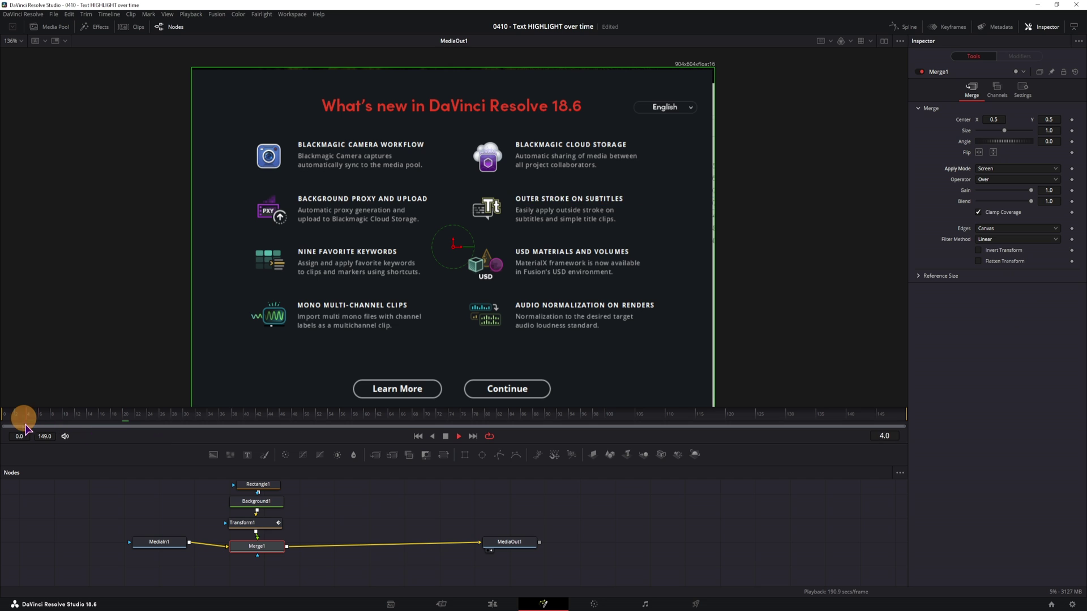
key(space)
key(space)
drag(142, 514, 239, 474)
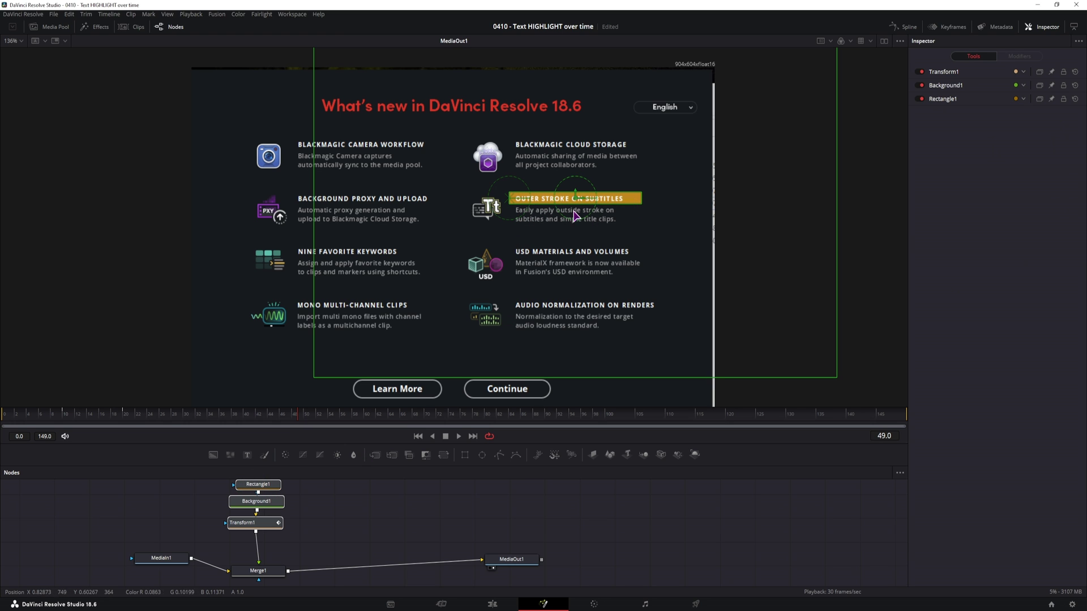
Add a Duplicate node after Transform1
click(263, 526)
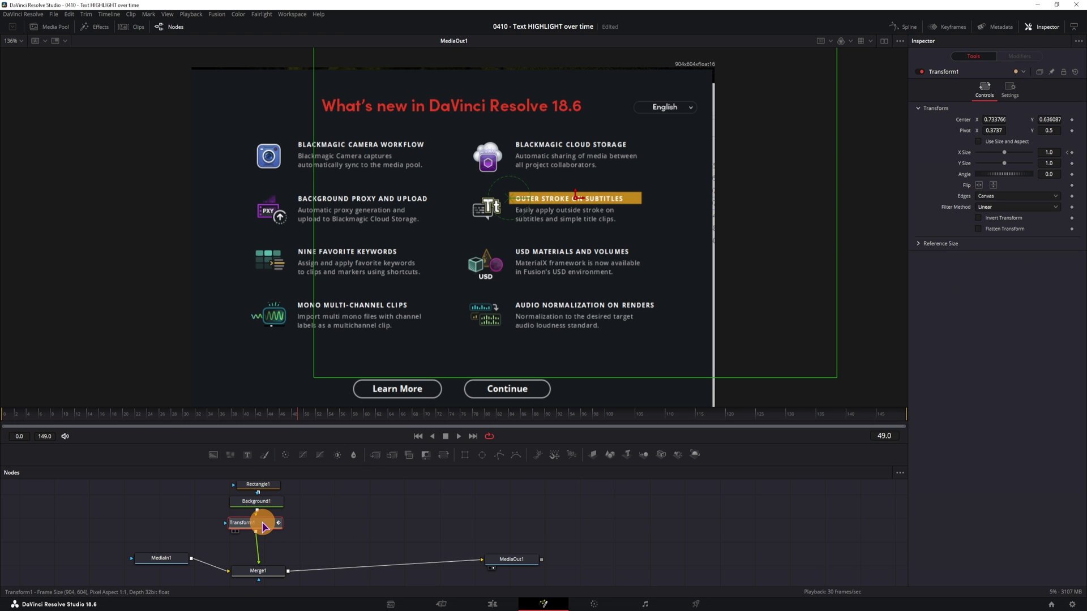
key(shift+space)
text(displ)
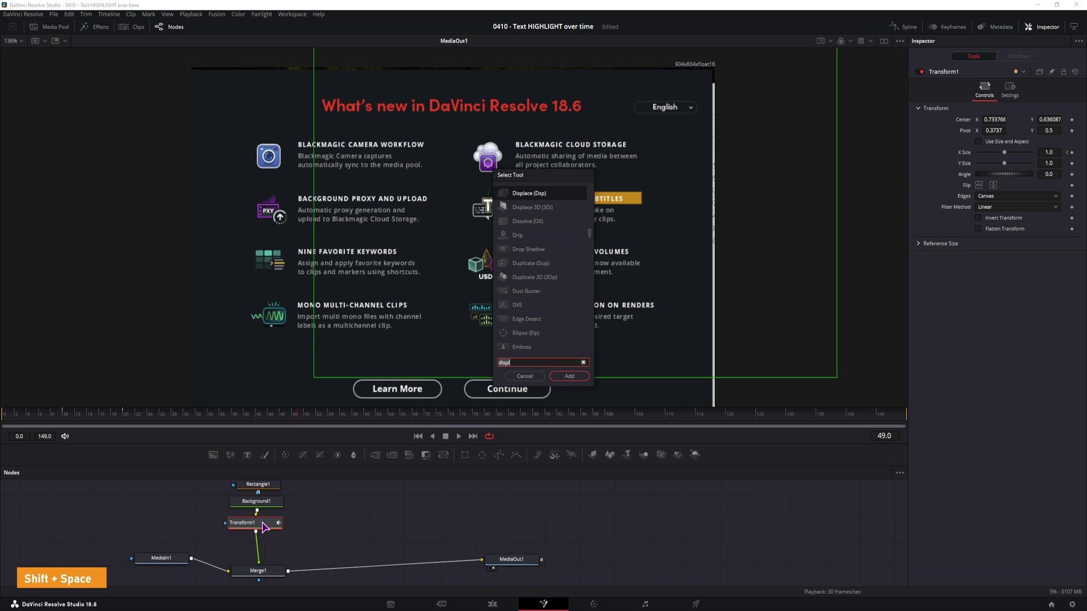
key(BackSpace)
key(BackSpace)
key(BackSpace)
key(BackSpace)
text(uplic)
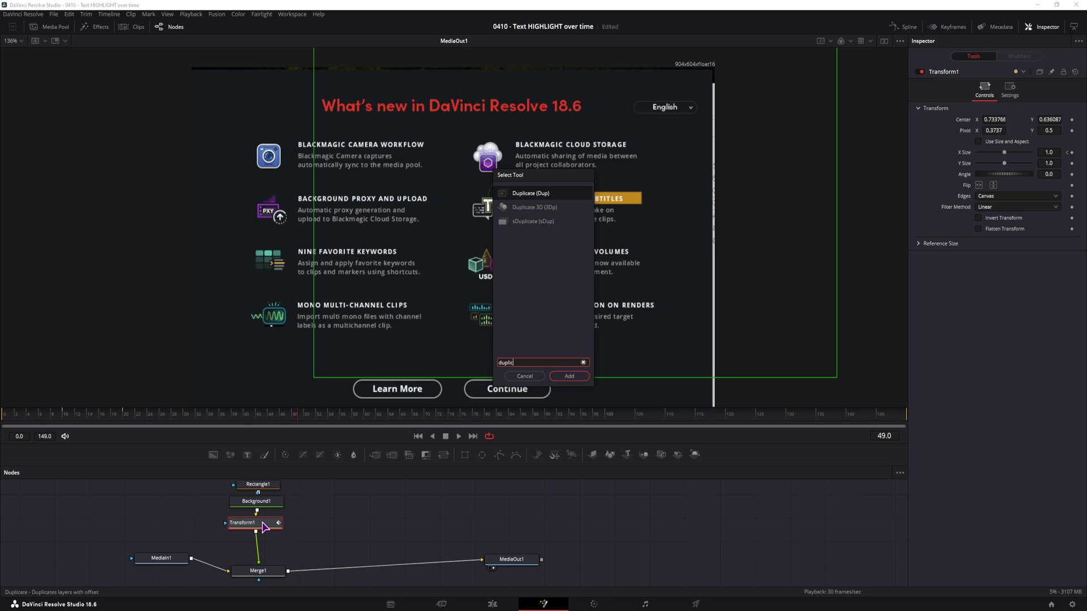
click(569, 376)
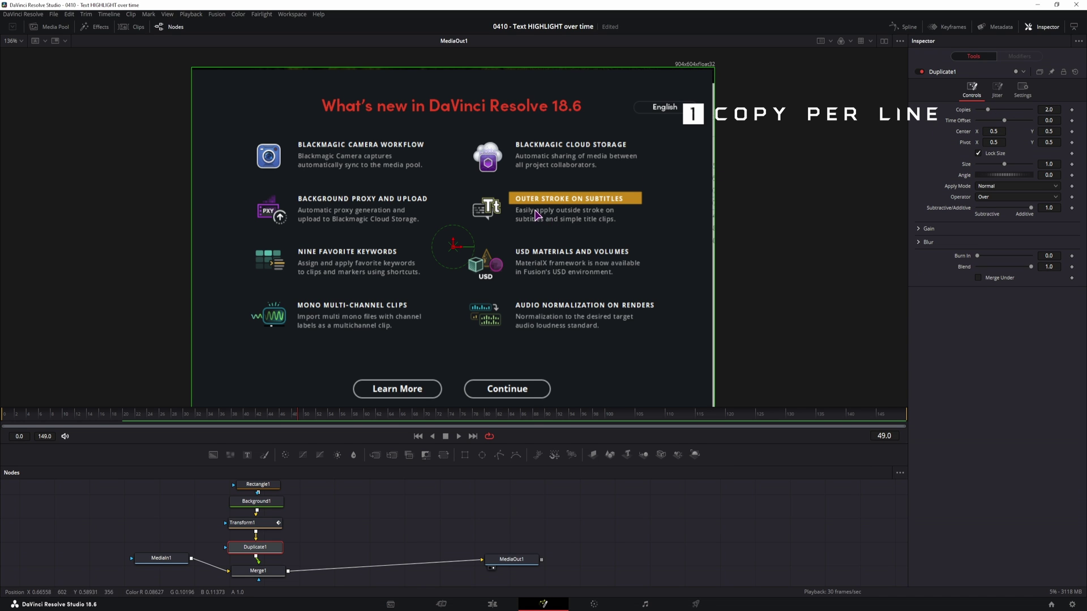
Set 3 copies, shift them down to Center Y 0.468, and reduce Rectangle1's height
click(1055, 109)
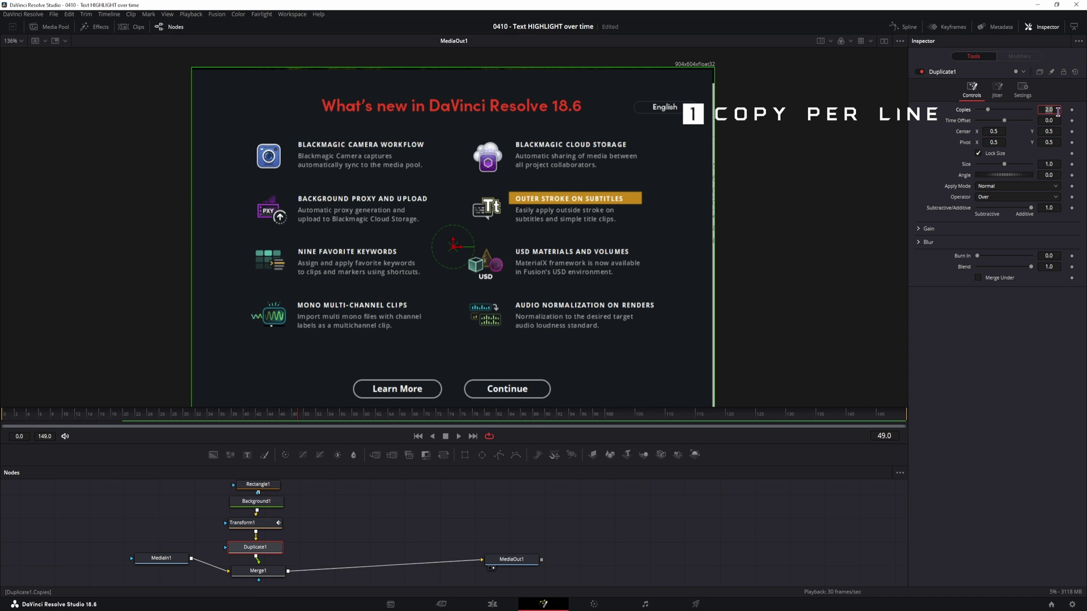
text(3)
drag(1049, 131, 1054, 130)
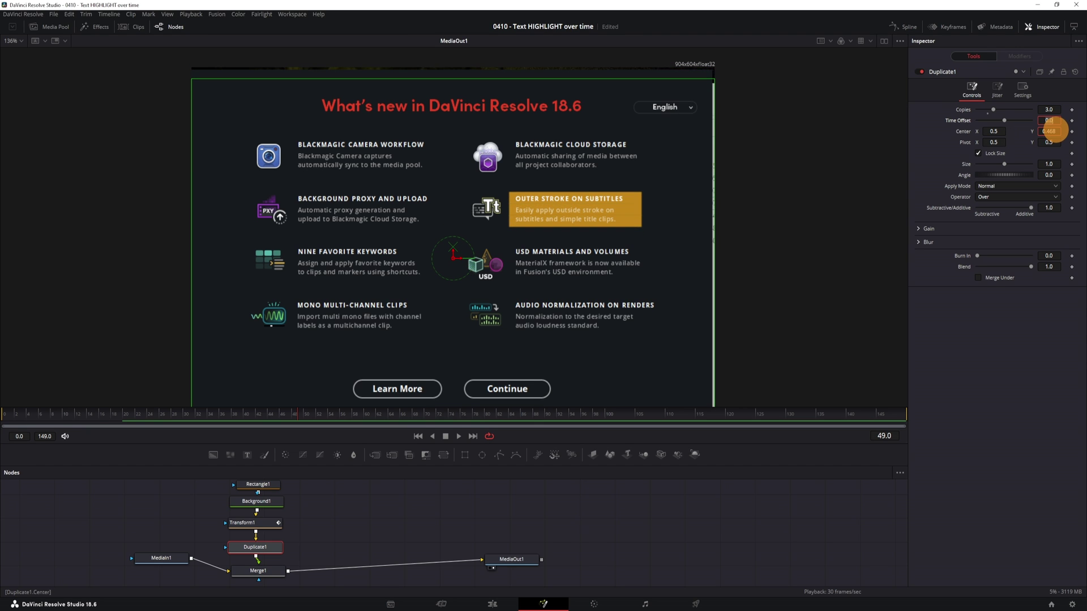
click(269, 490)
scroll(269, 490, up, 1)
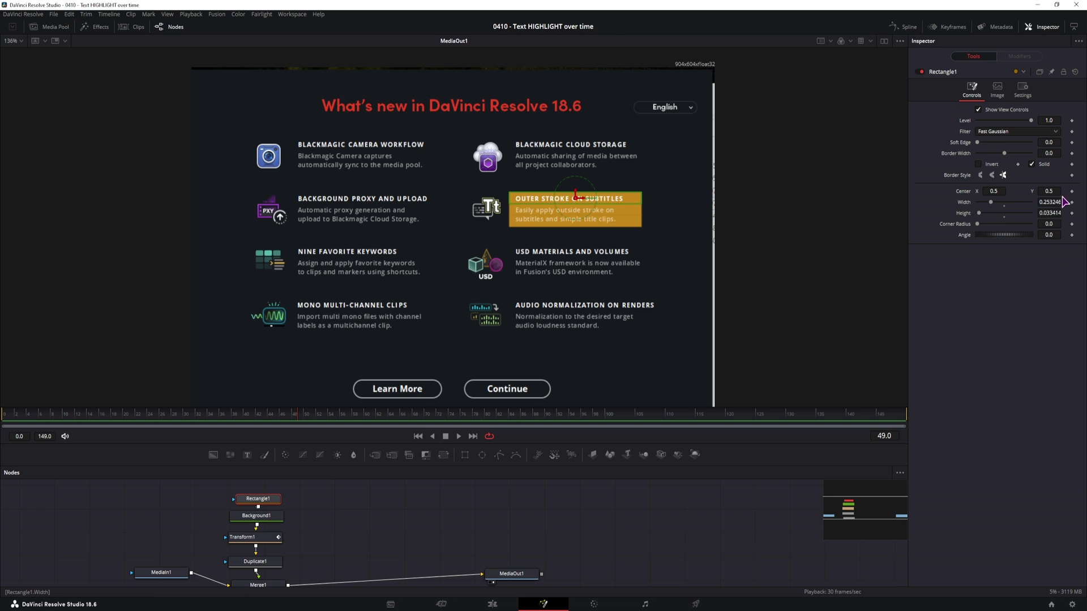
drag(1050, 213, 1048, 211)
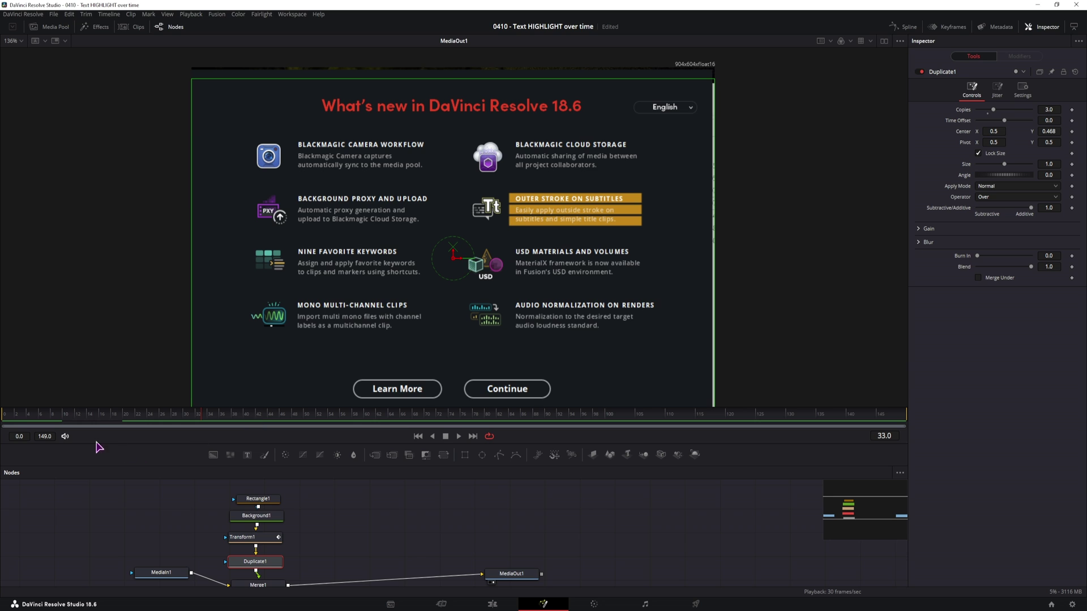
Try a positive Time Offset between the duplicated bars and play back to check it
click(37, 415)
key(space)
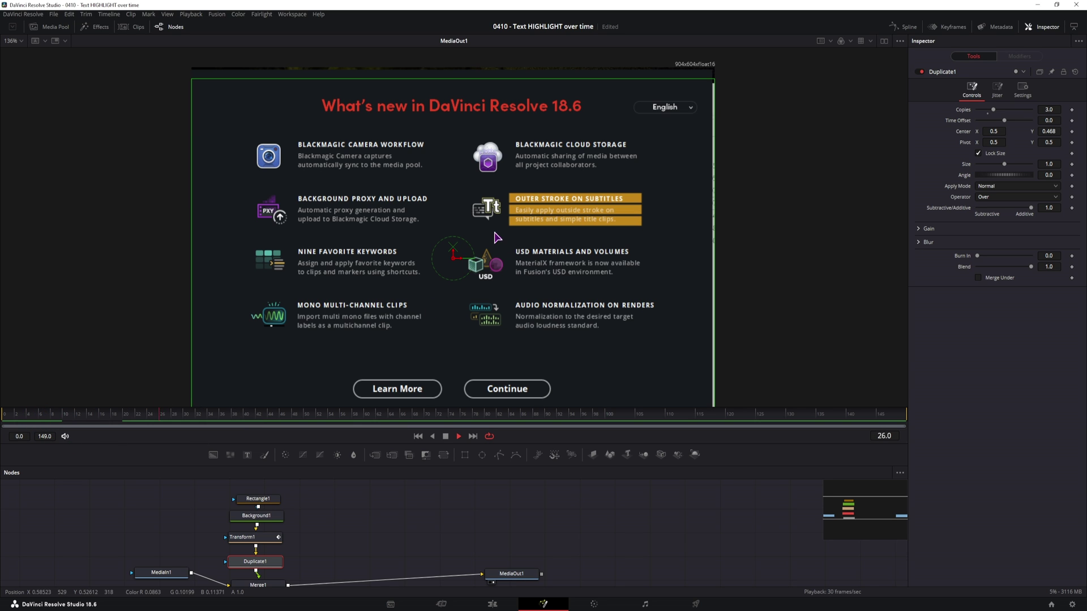
key(space)
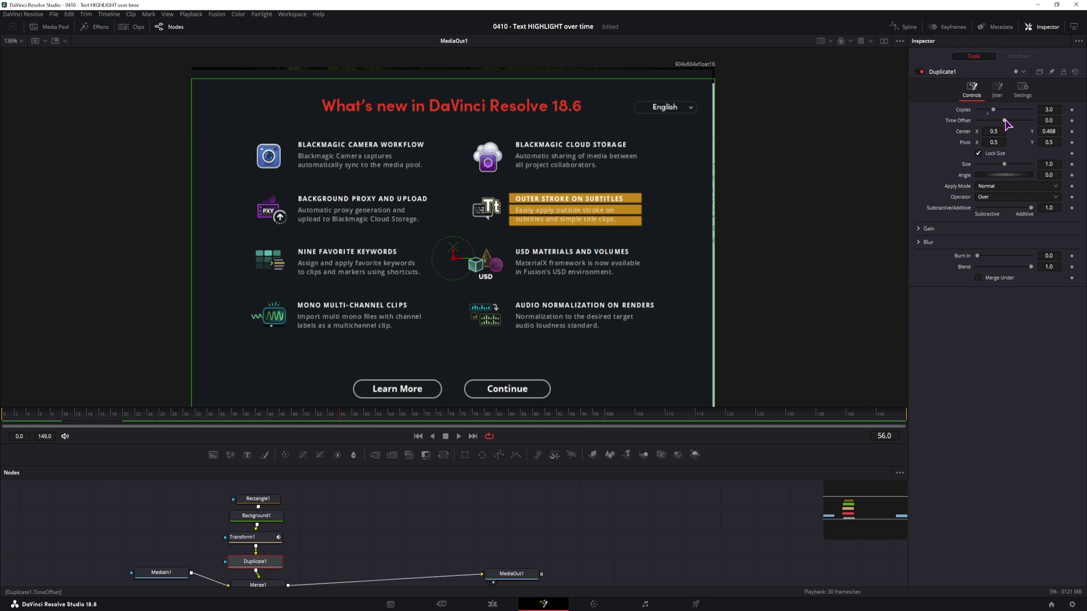
drag(1005, 121, 1048, 120)
click(1053, 121)
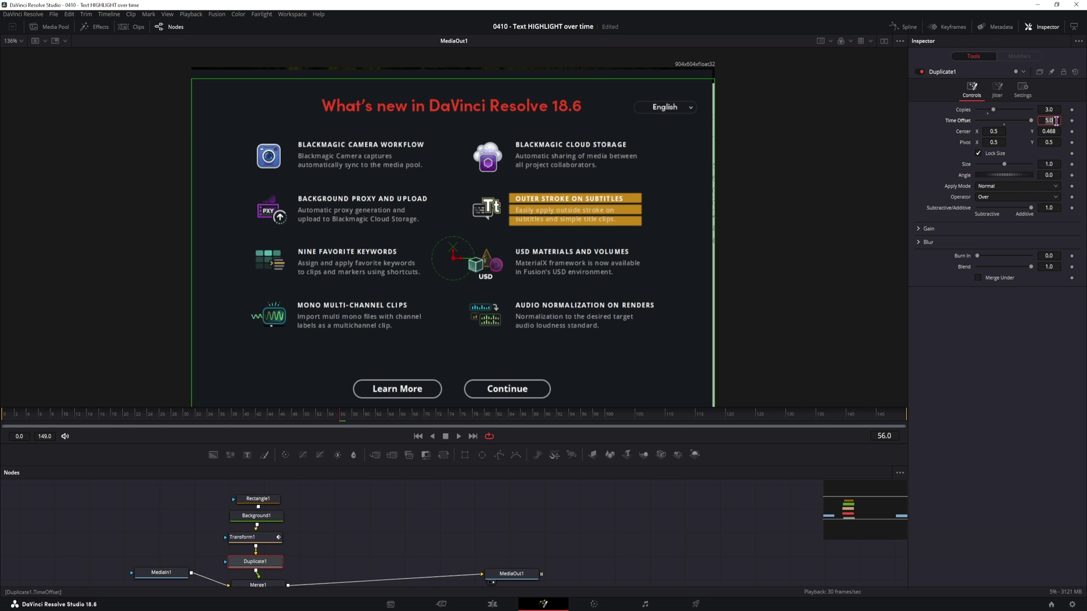
text(3)
key(Tab)
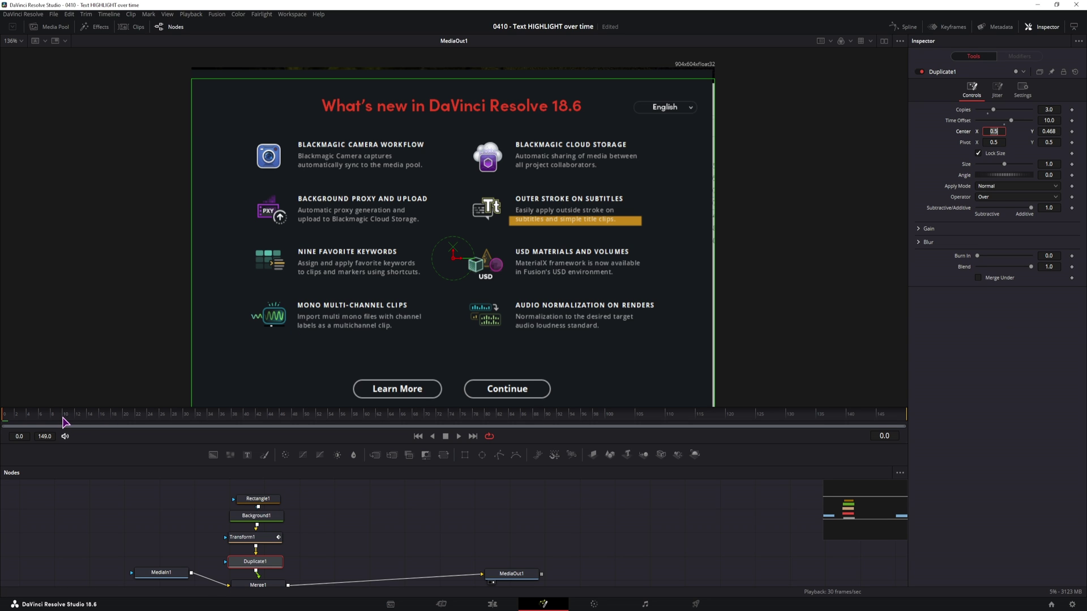
click(1057, 122)
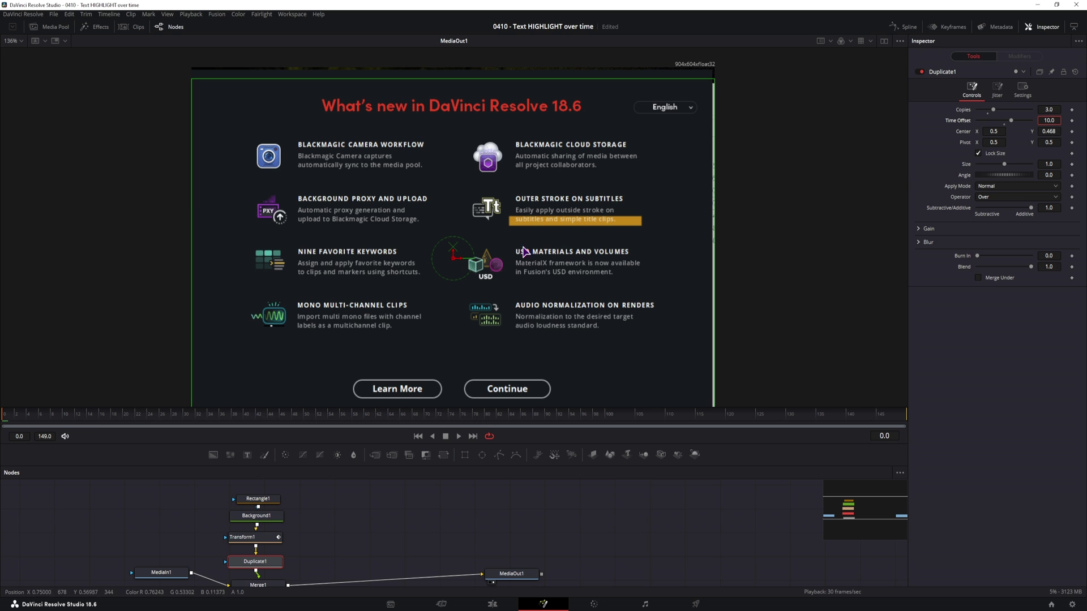
click(72, 517)
key(space)
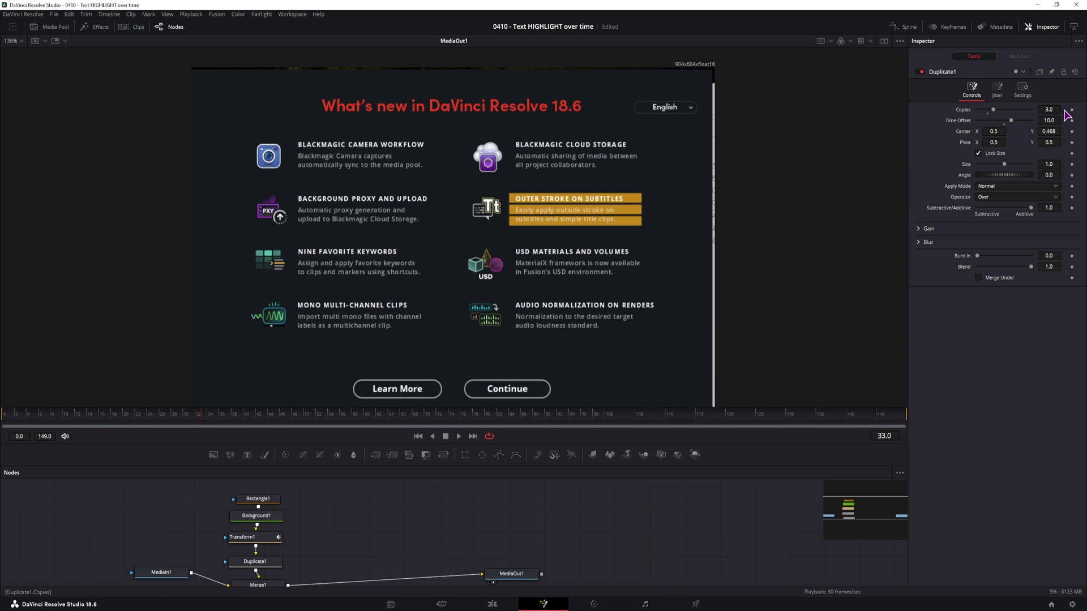
Set Duplicate1's Time Offset to -20 and return to the first frame
click(1050, 121)
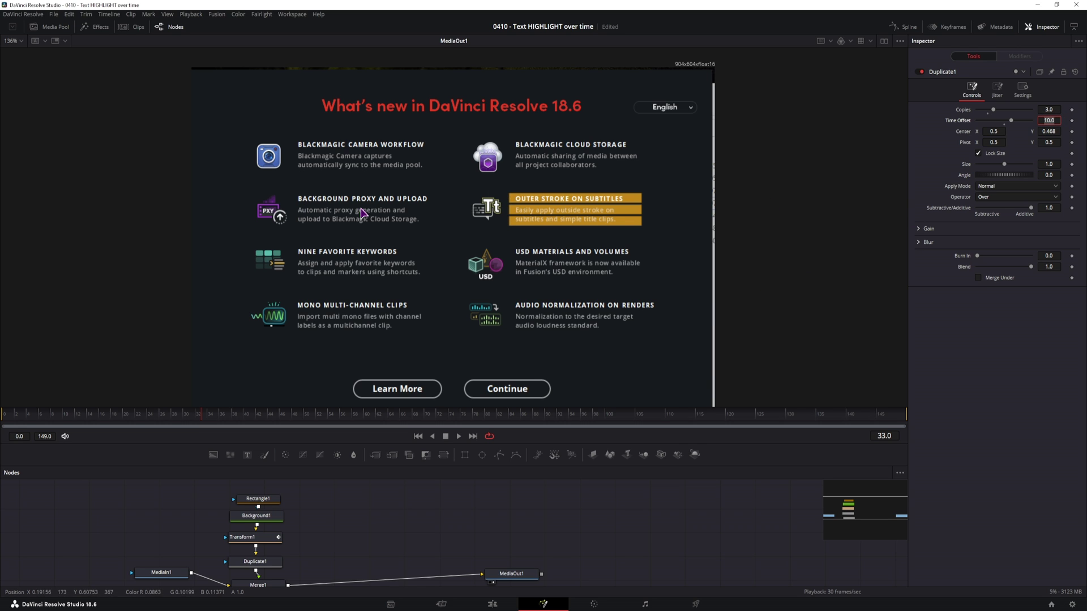
text(-20)
key(Tab)
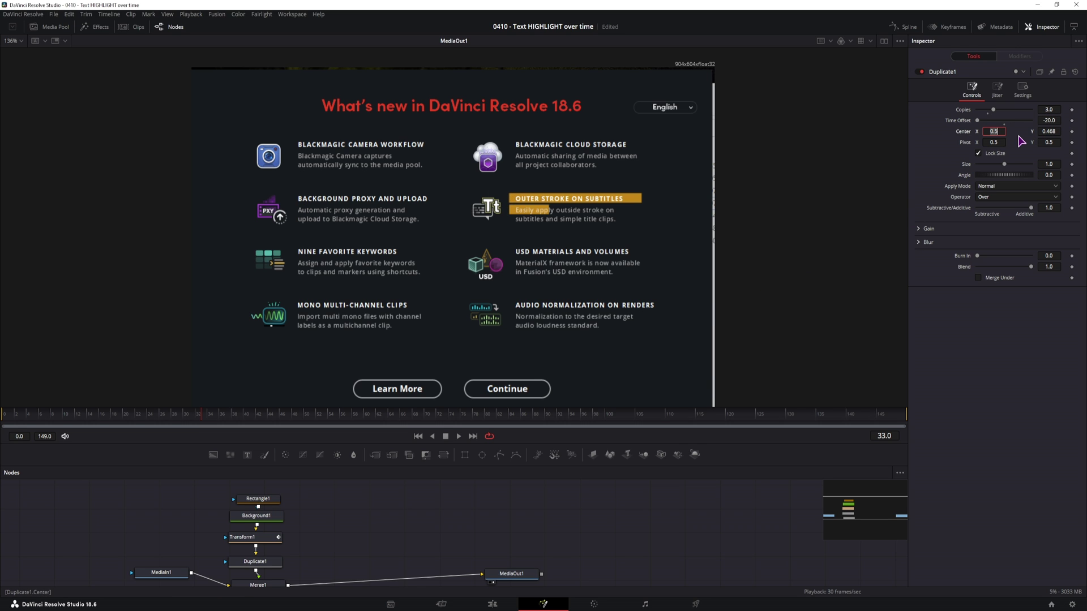
key(Home)
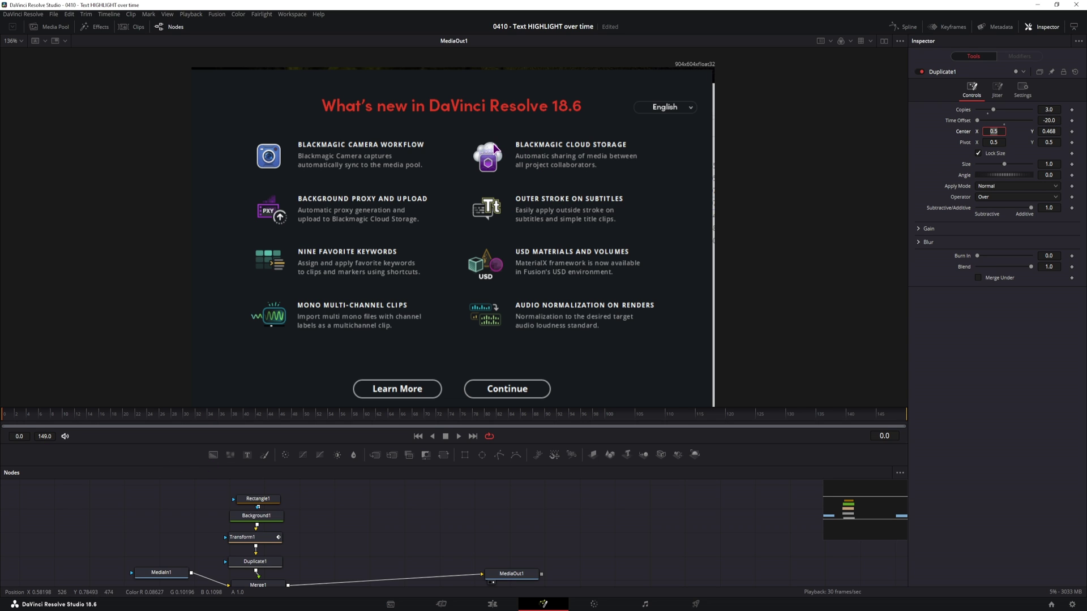
click(460, 528)
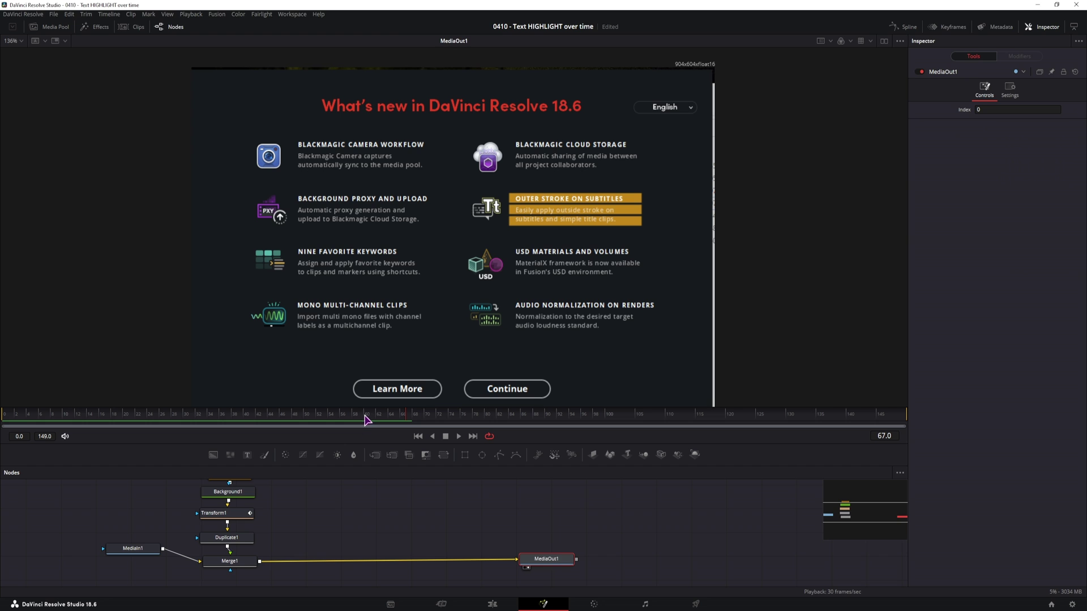
Add a Mask Paint node and show it in the left viewer
click(365, 415)
click(390, 508)
key(shift+space)
text(duplic)
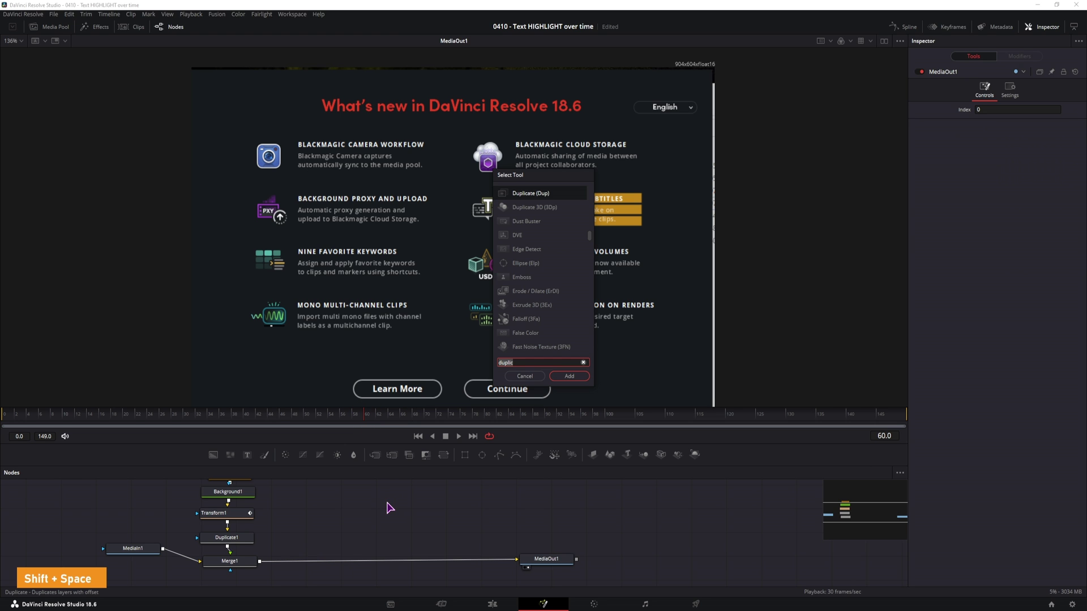
key(BackSpace)
key(BackSpace)
key(BackSpace)
key(BackSpace)
key(BackSpace)
key(BackSpace)
text(mask)
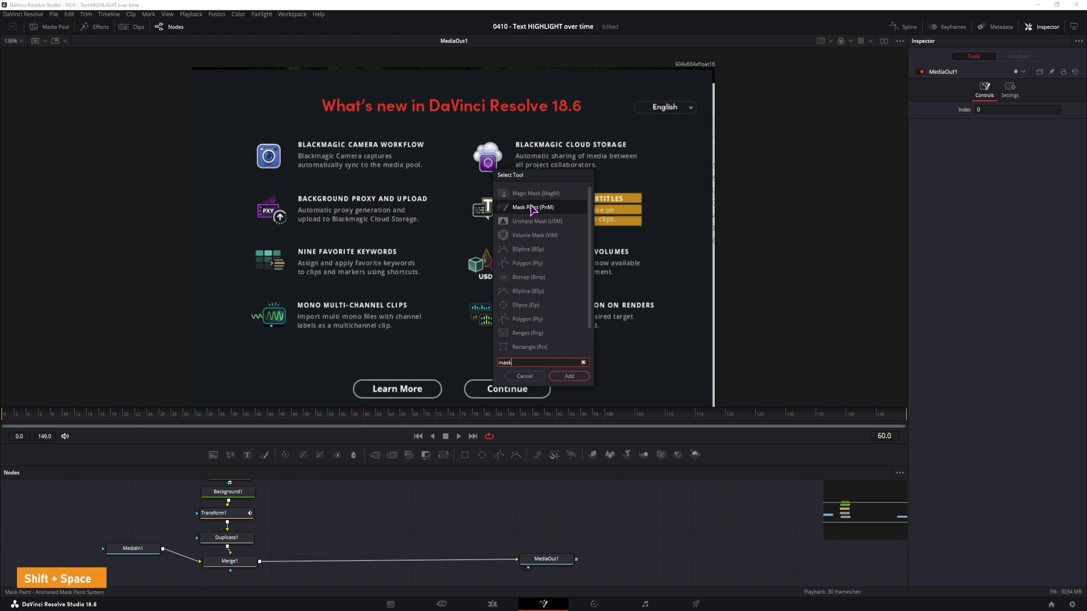
click(570, 376)
key(1)
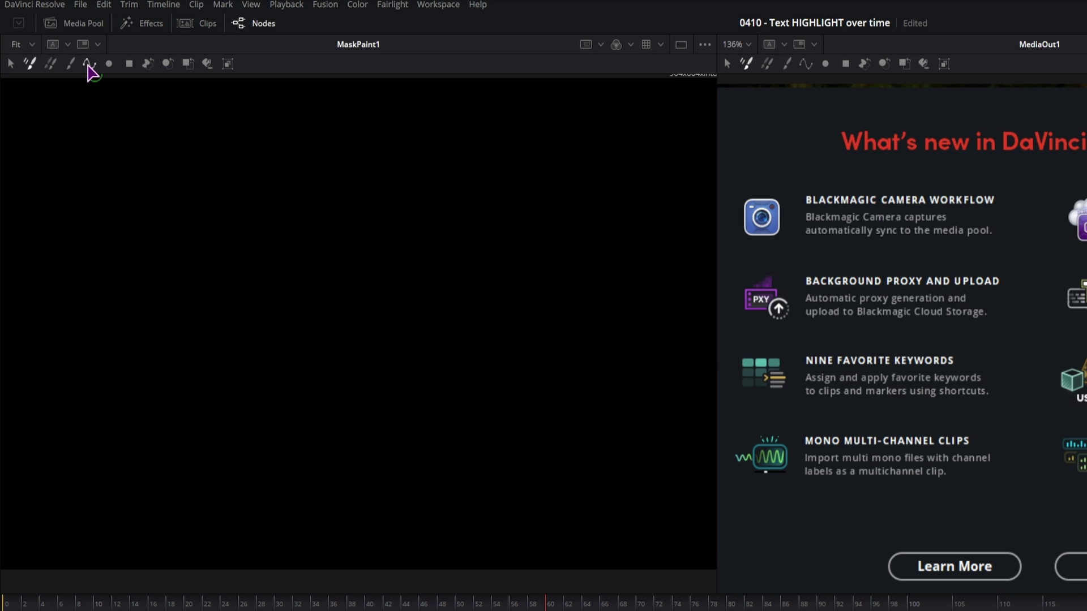
Draw a polyline stroke across the USD heading and add a Background node
click(87, 65)
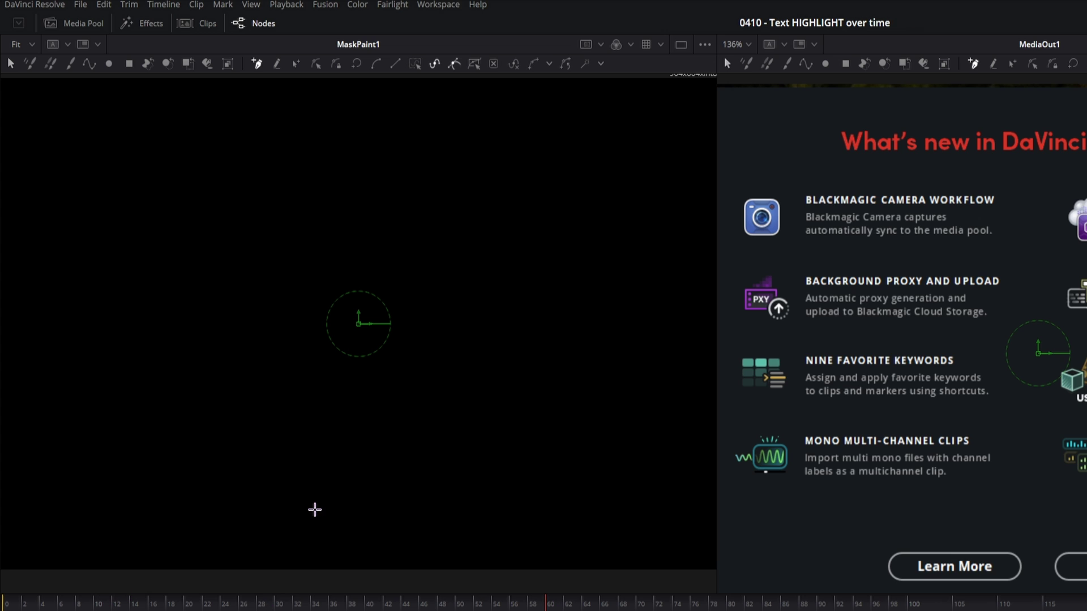
click(90, 64)
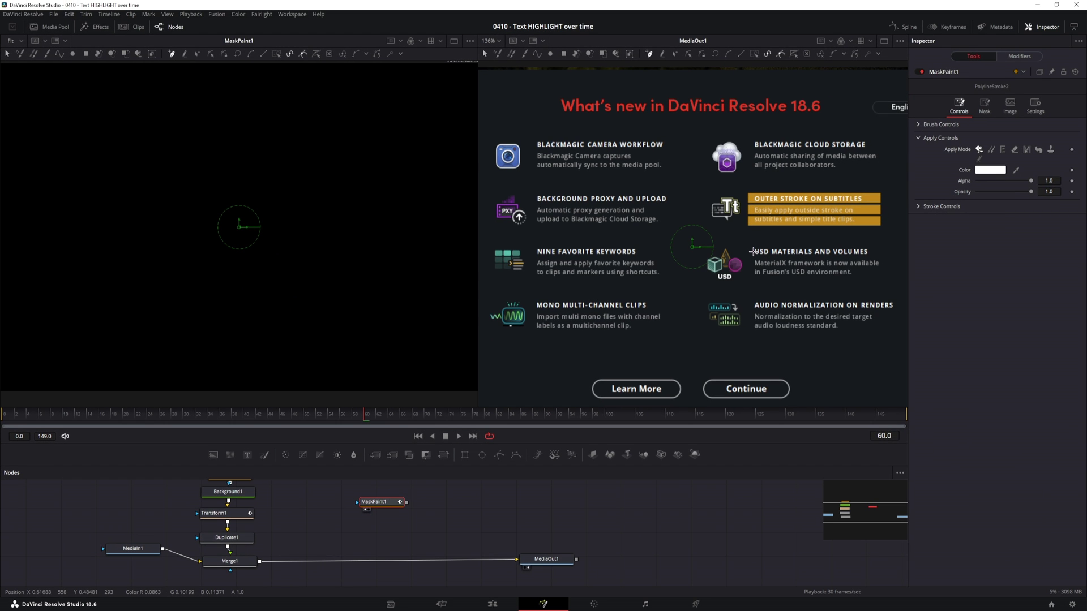
click(753, 252)
click(873, 252)
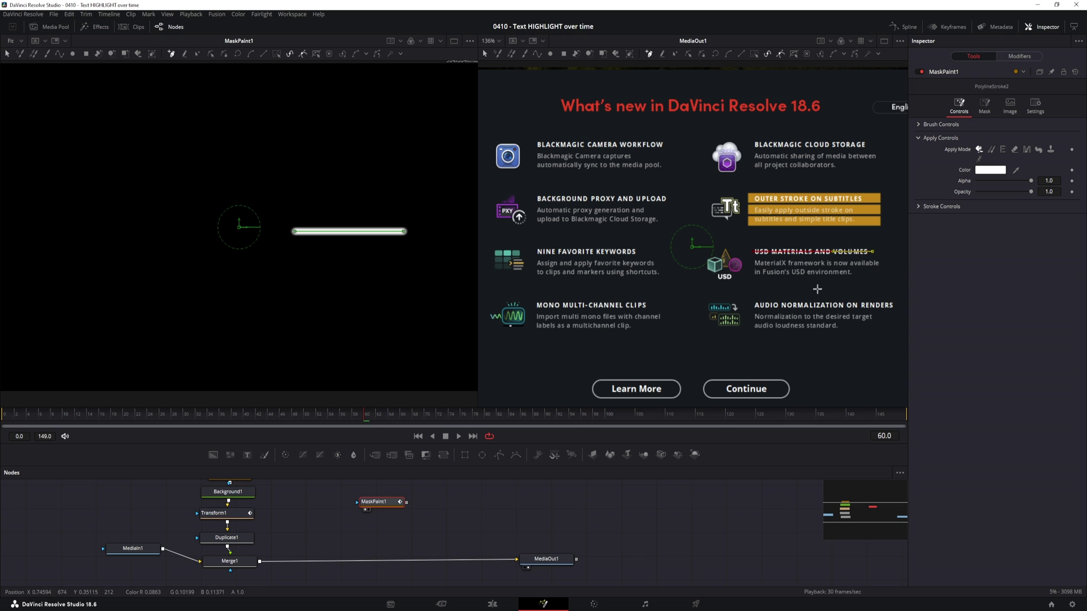
drag(213, 454, 258, 565)
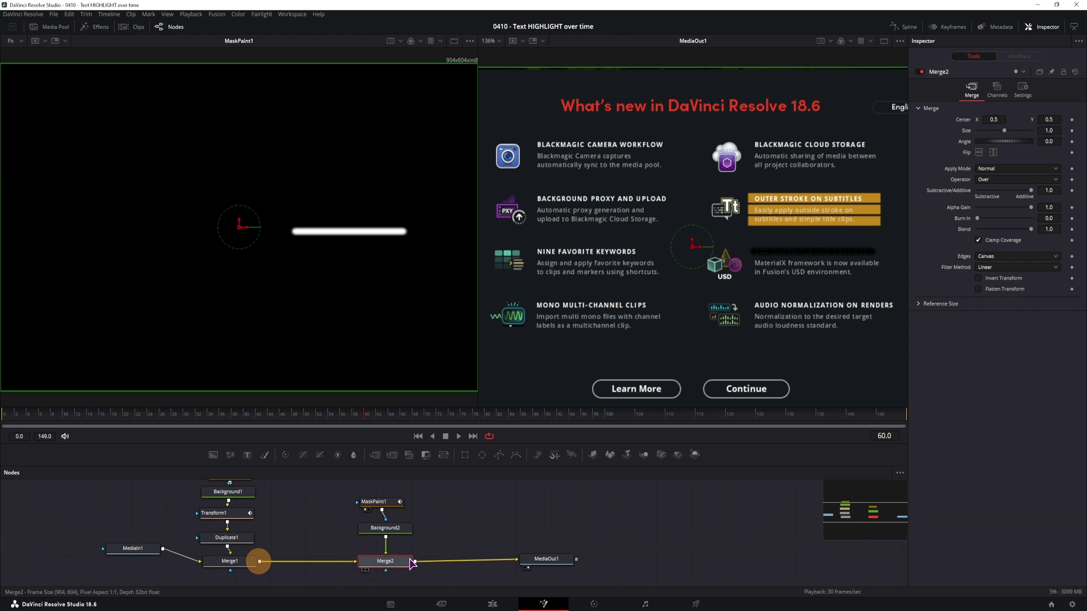
Merge Background2 into the composite, turn it red, and set Merge2 to Screen
click(382, 563)
click(393, 535)
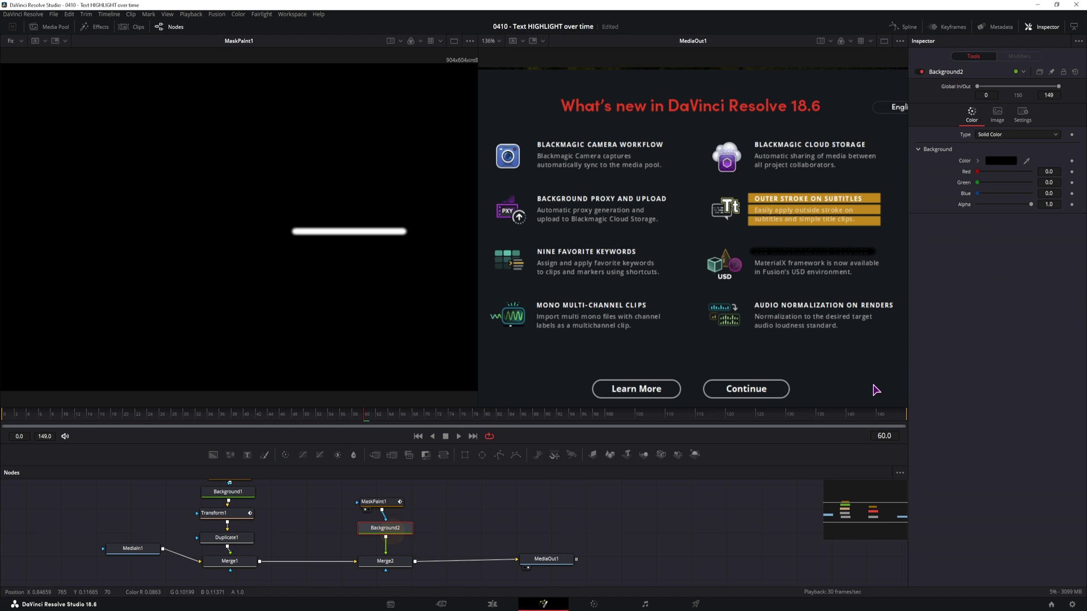
drag(978, 171, 1040, 172)
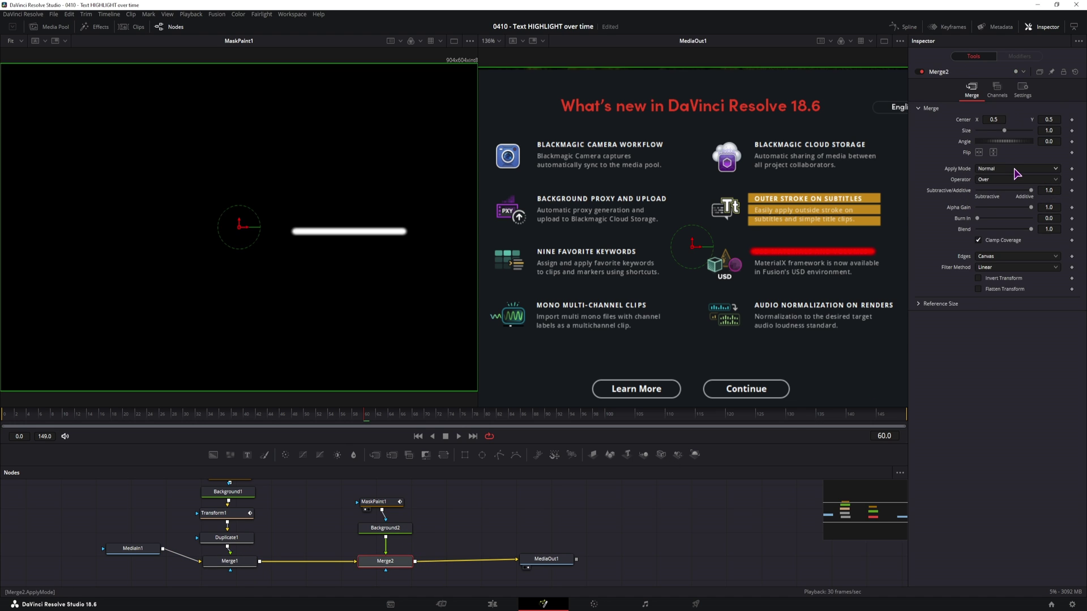
click(1014, 168)
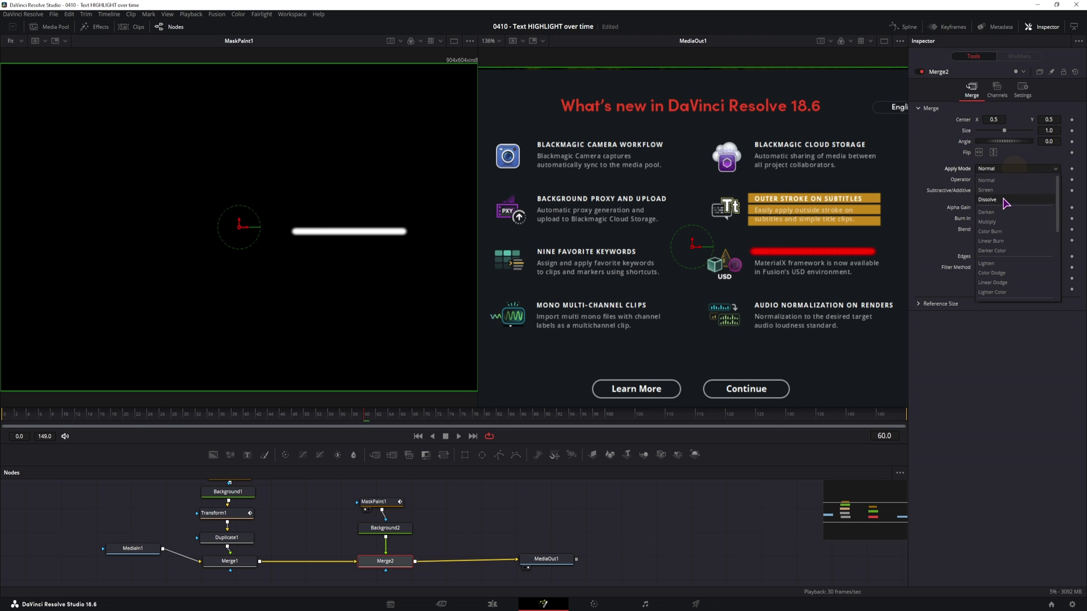
click(1008, 200)
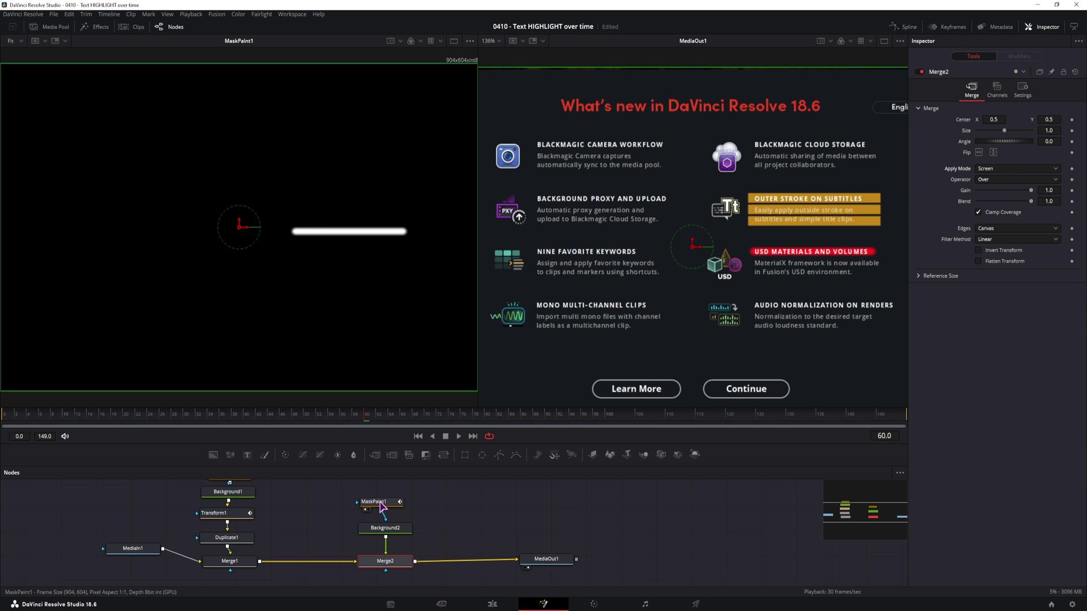
Give the paint stroke a square brush of size 0.0181 at full opacity
click(381, 502)
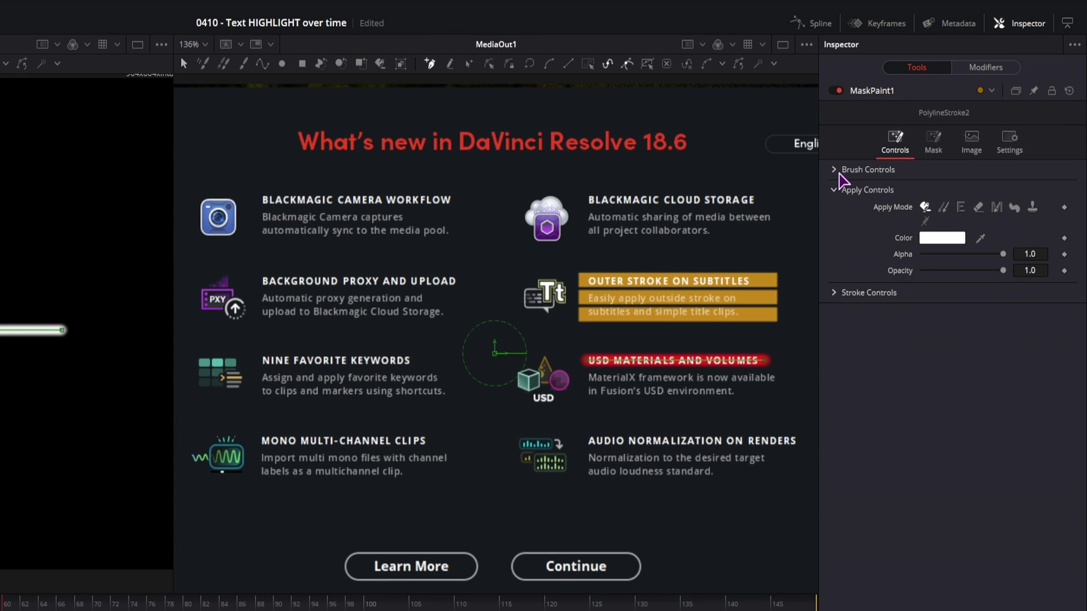
click(918, 125)
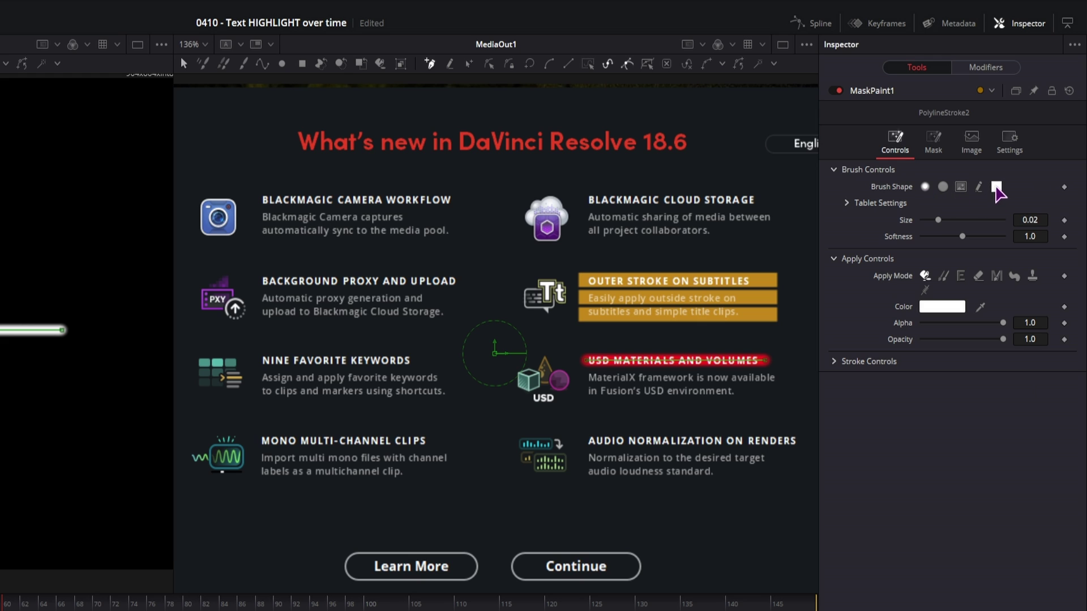
click(996, 187)
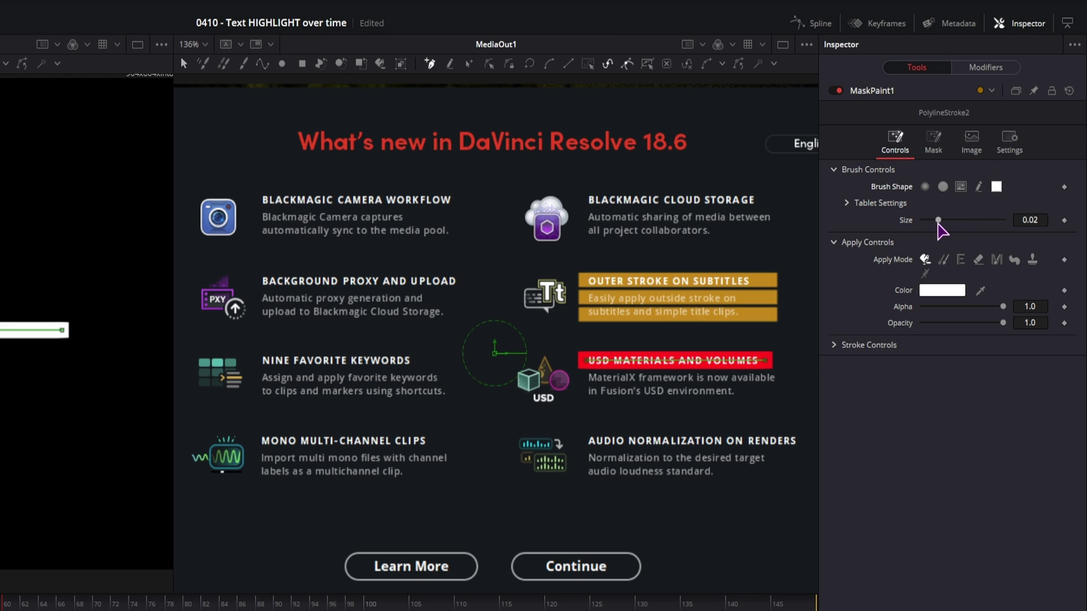
drag(938, 220, 939, 221)
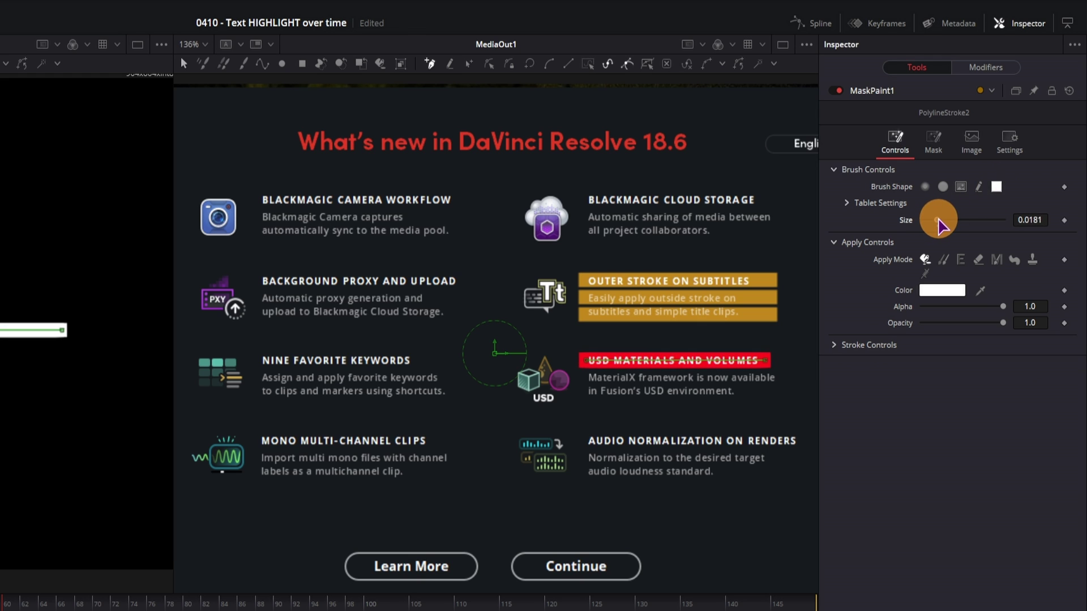
drag(1003, 323, 958, 328)
click(1003, 323)
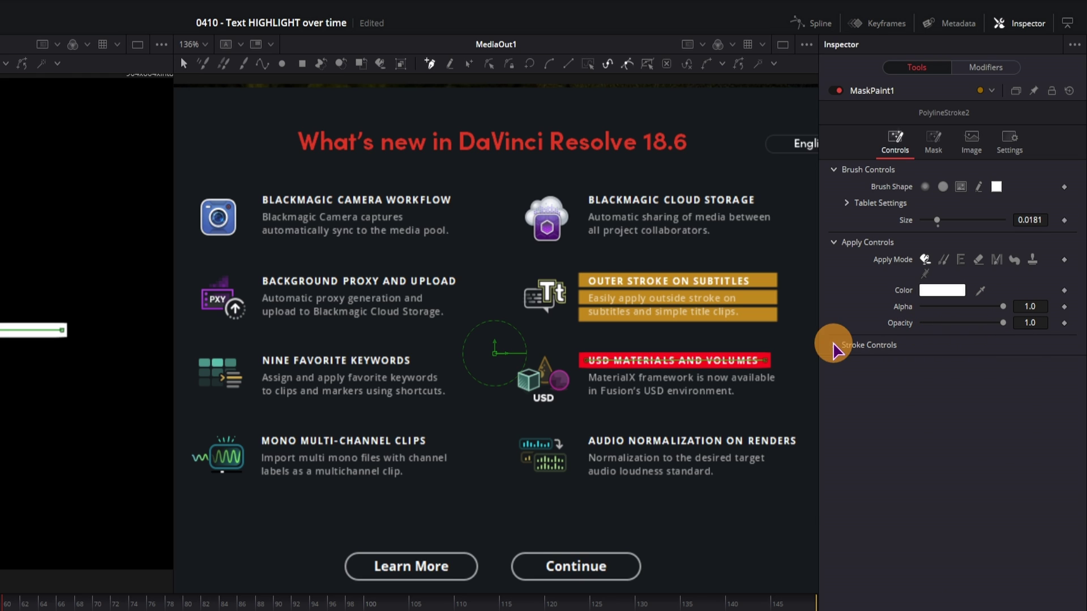
Keyframe Write On End from 0 up to 1.0 at frame 74
click(834, 347)
mouse_move(1047, 395)
mouse_down()
mouse_move(917, 393)
mouse_move(1065, 395)
mouse_up()
click(1064, 395)
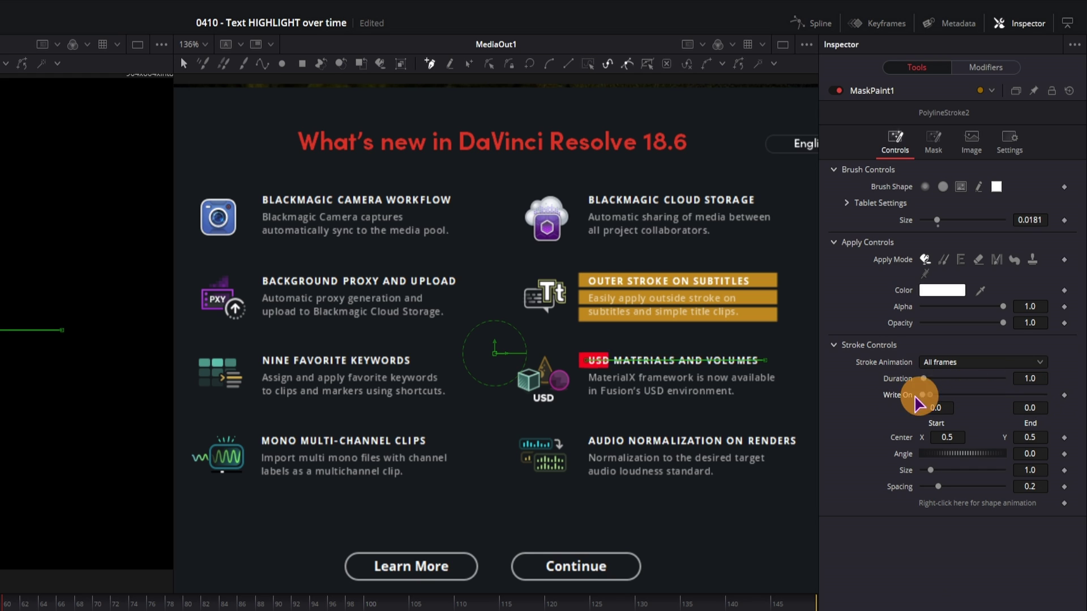
click(1065, 395)
click(133, 605)
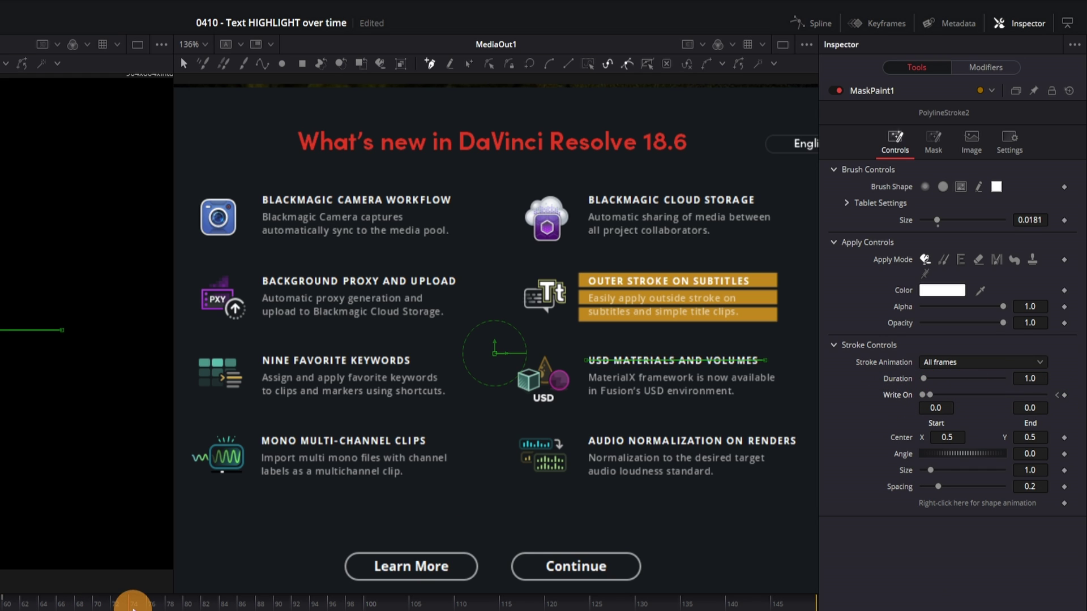
drag(930, 395, 1059, 396)
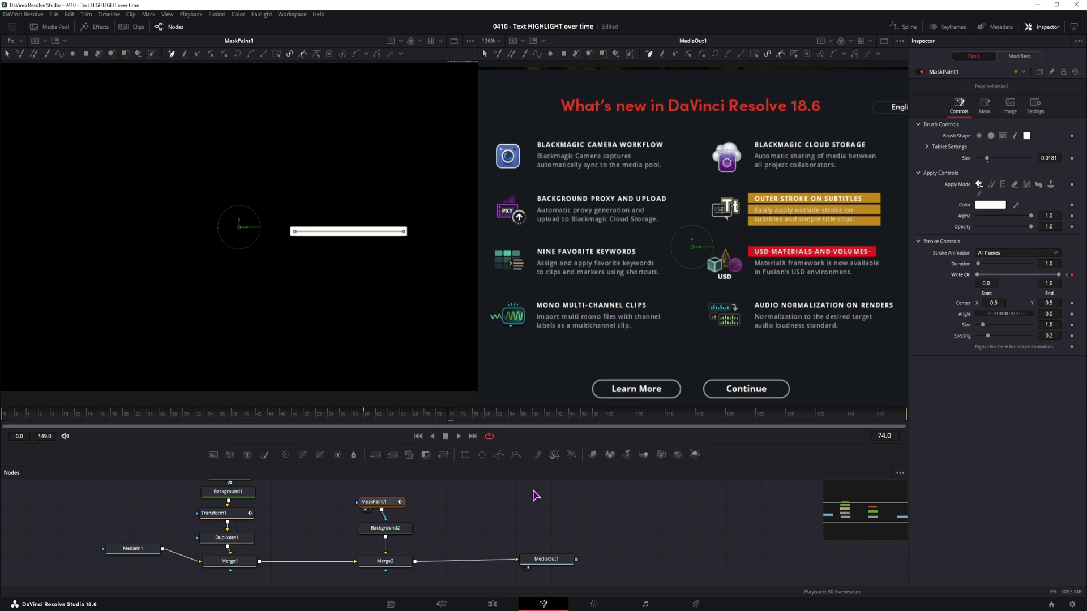
Copy and paste MaskPaint1, lowering the copy's stroke Center Y onto the next line
scroll(296, 524, up, 1)
scroll(296, 524, right, 2)
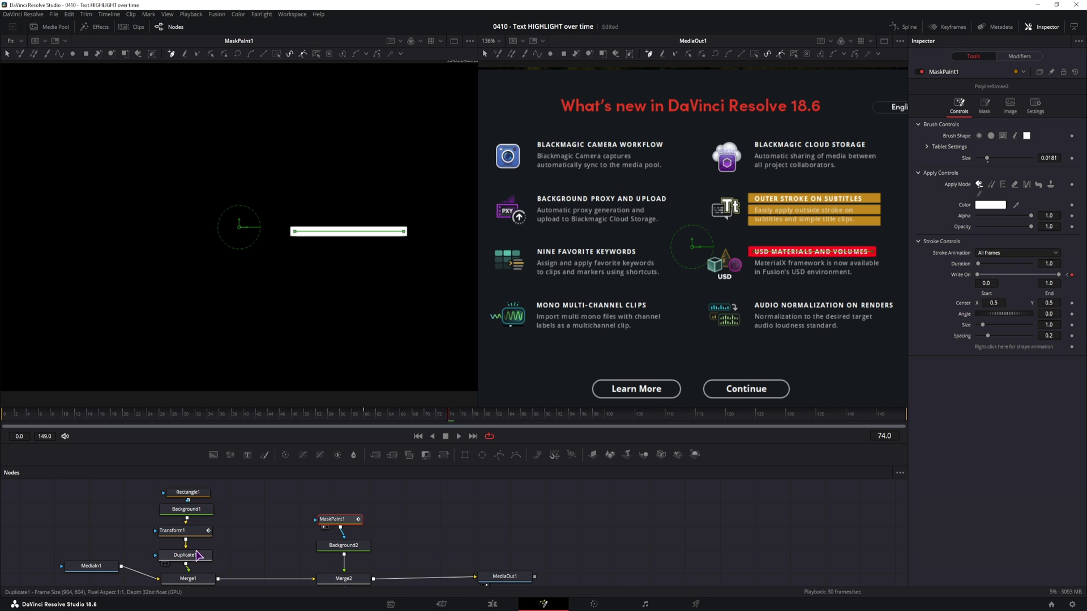
drag(336, 523, 349, 504)
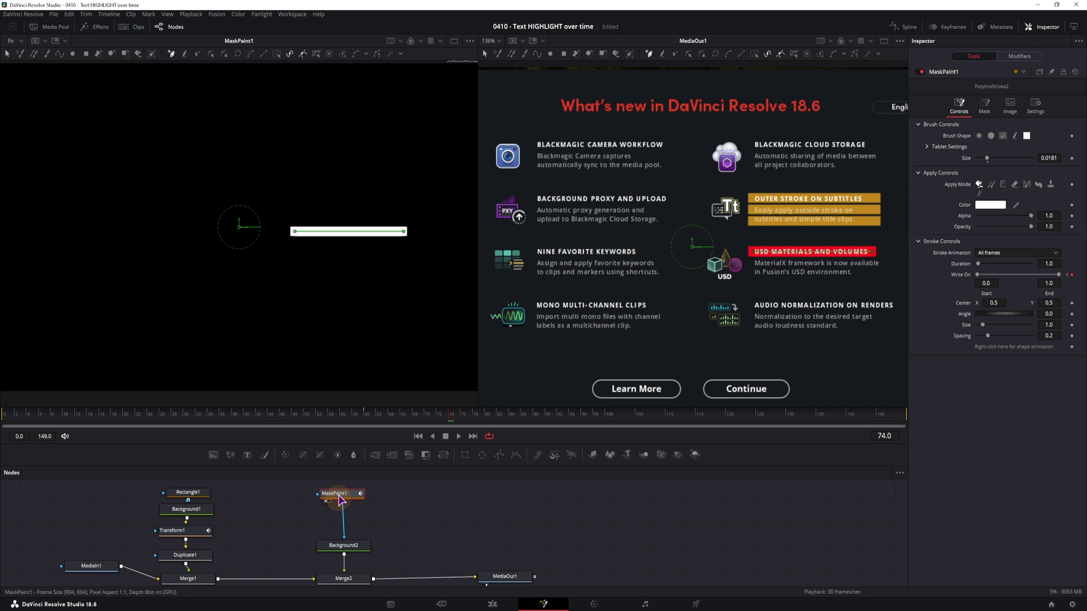
key(ctrl+c)
key(ctrl+v)
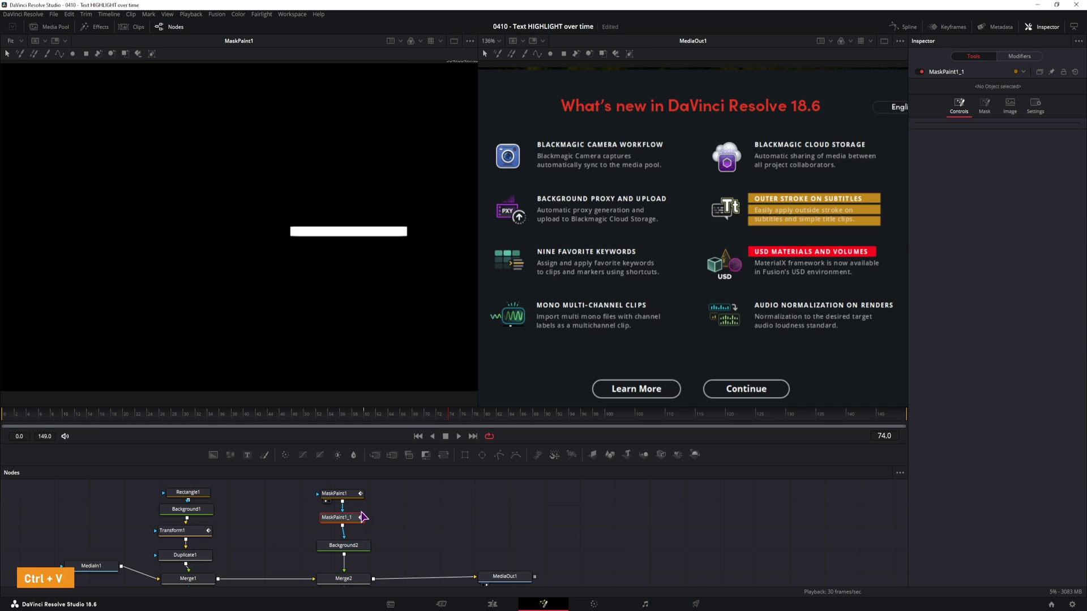
click(1019, 56)
mouse_move(1049, 301)
mouse_down()
mouse_move(1036, 303)
mouse_move(1043, 293)
mouse_up()
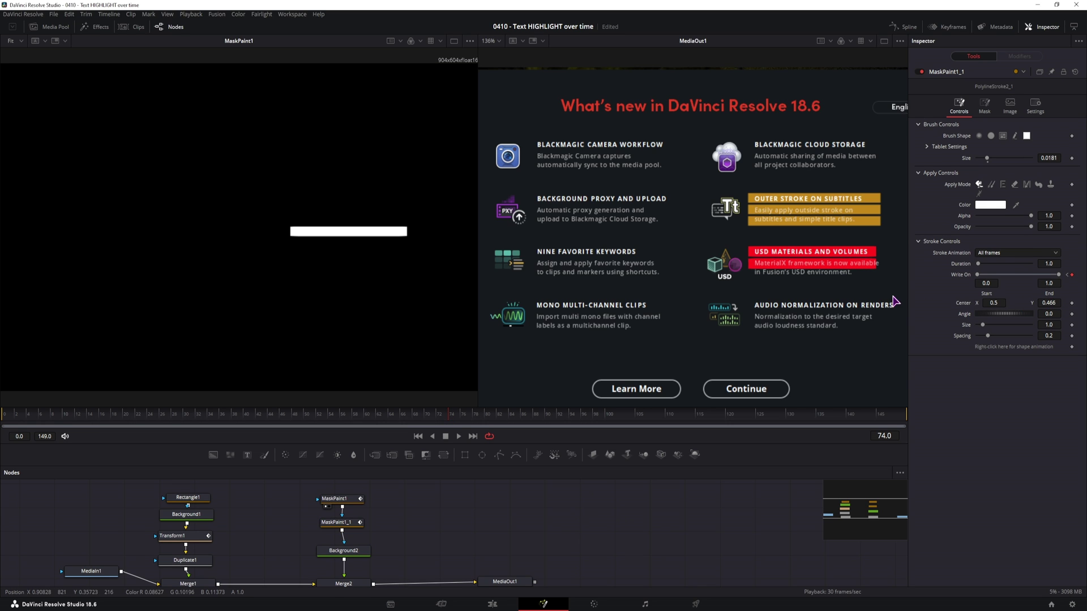
Move Background2 down and paste another paint node copy below
click(342, 522)
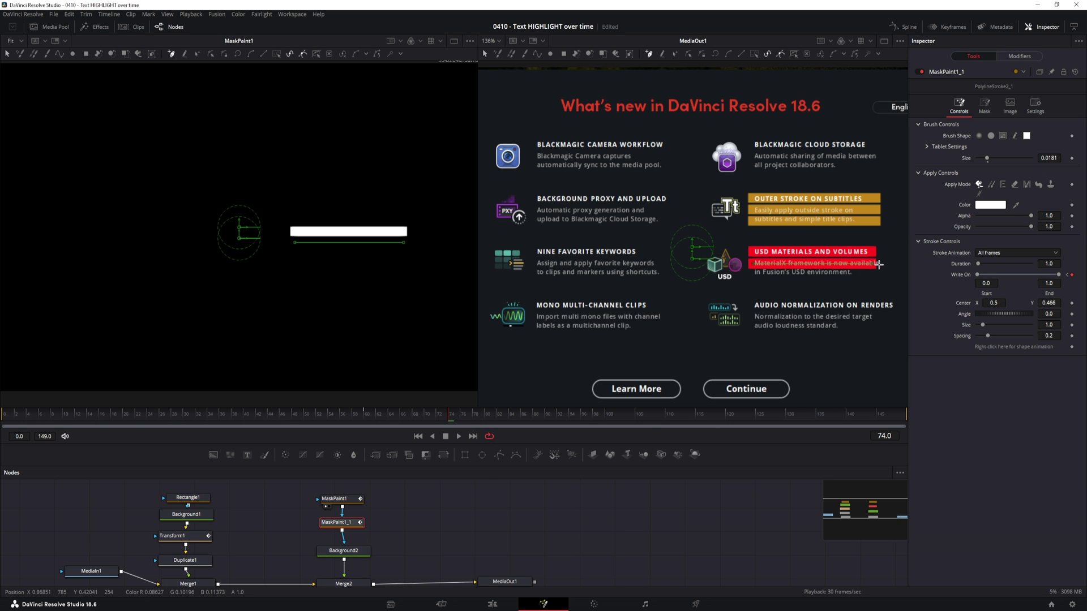
drag(345, 550, 346, 560)
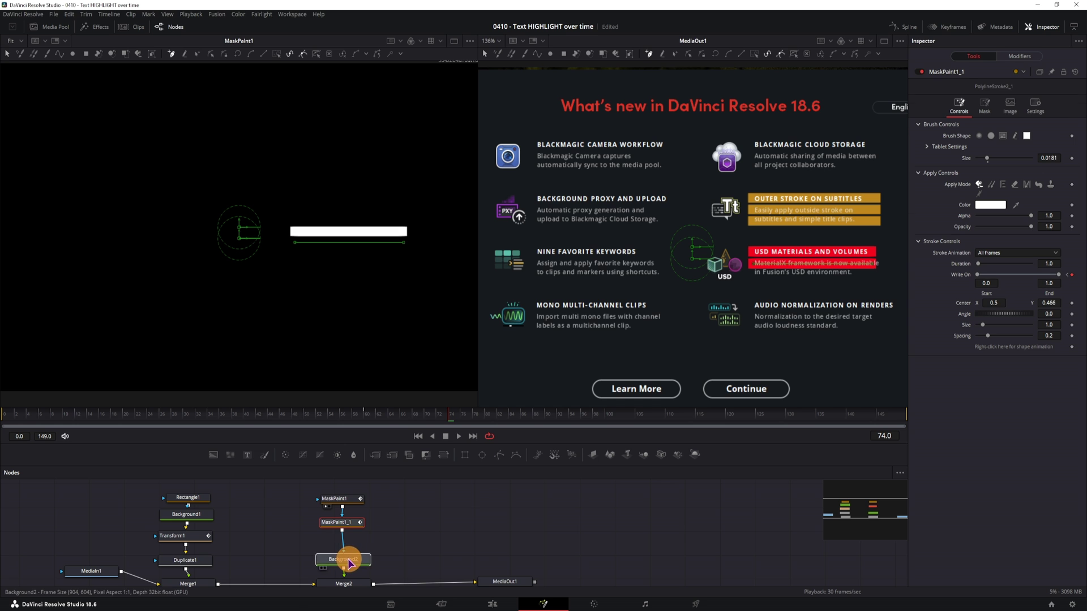
click(346, 527)
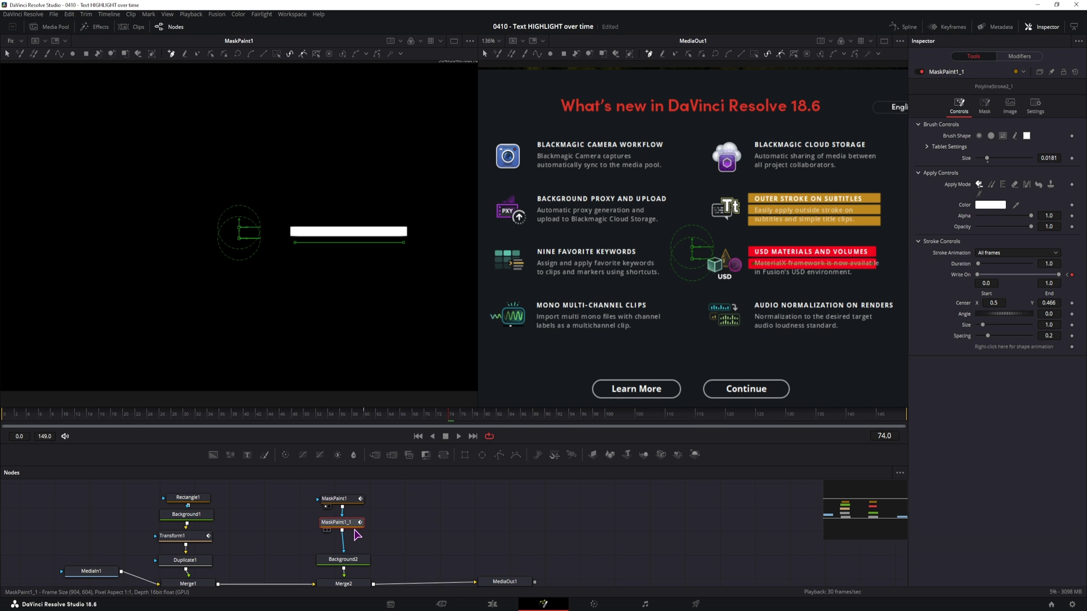
key(ctrl+c)
key(ctrl+v)
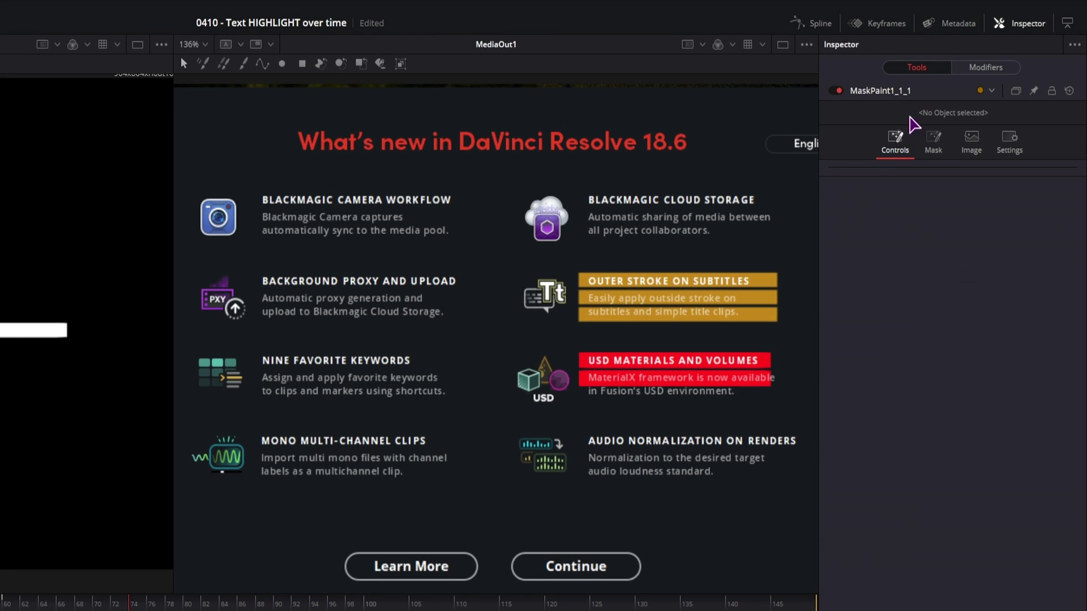
Move the new copy's stroke onto the 'Fusion's USD environment' line and zoom to its end
click(1019, 56)
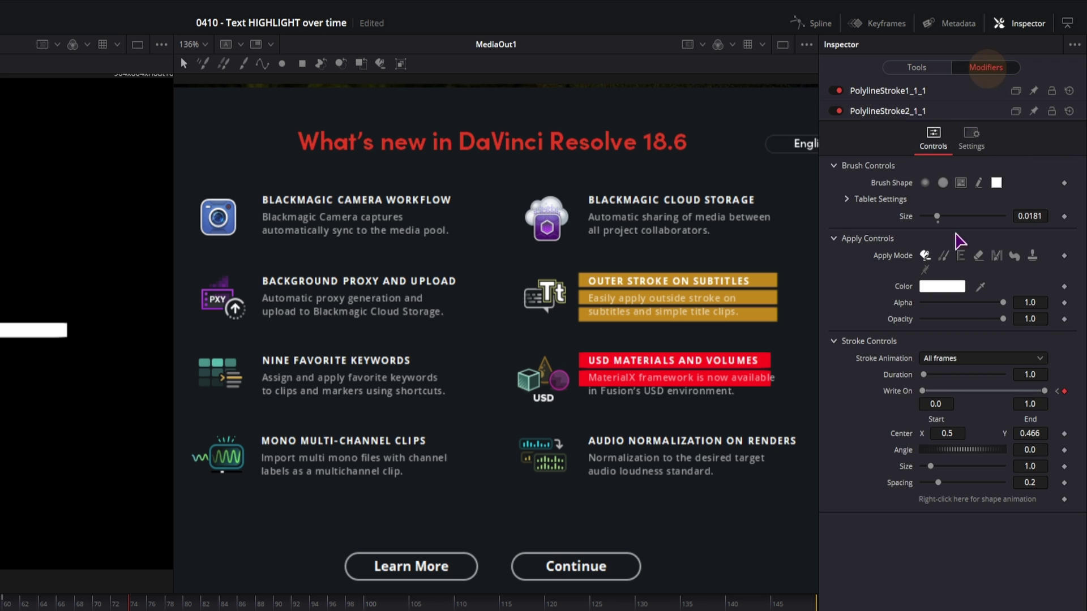
drag(1031, 432, 1014, 430)
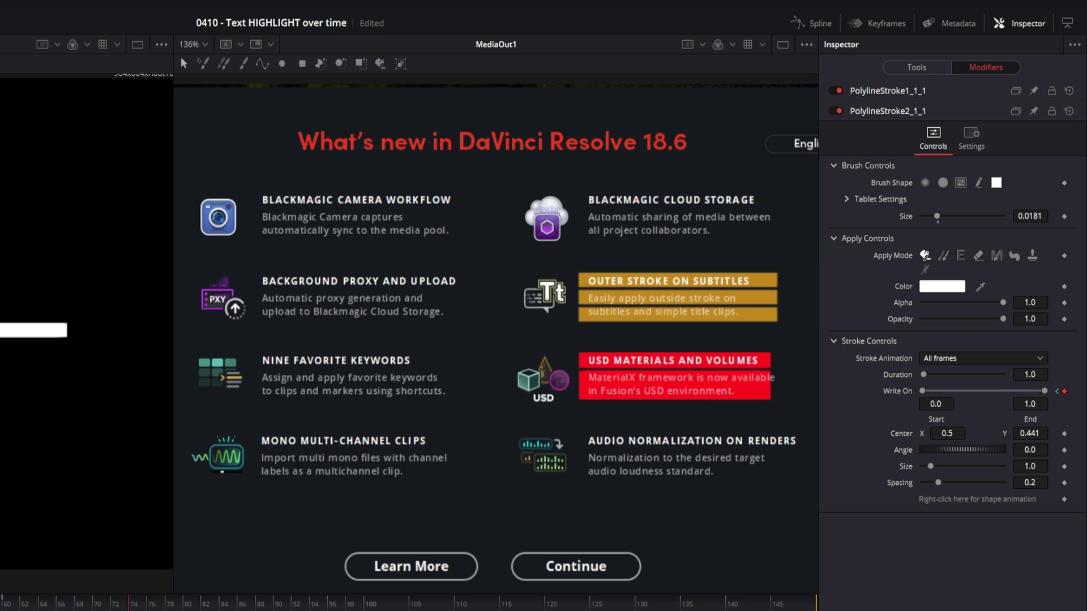
click(897, 92)
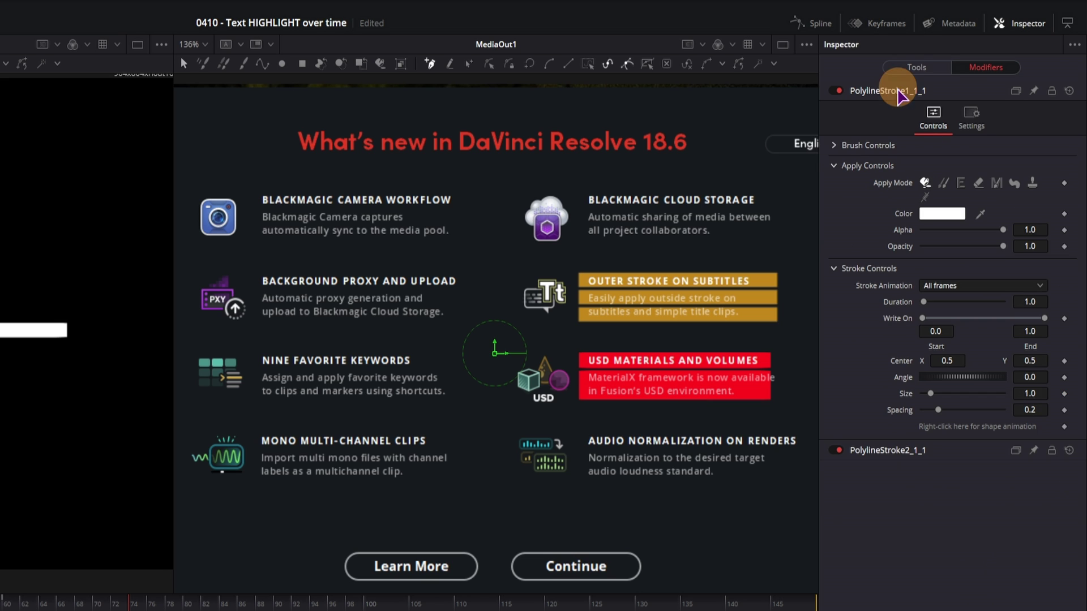
click(897, 93)
click(890, 115)
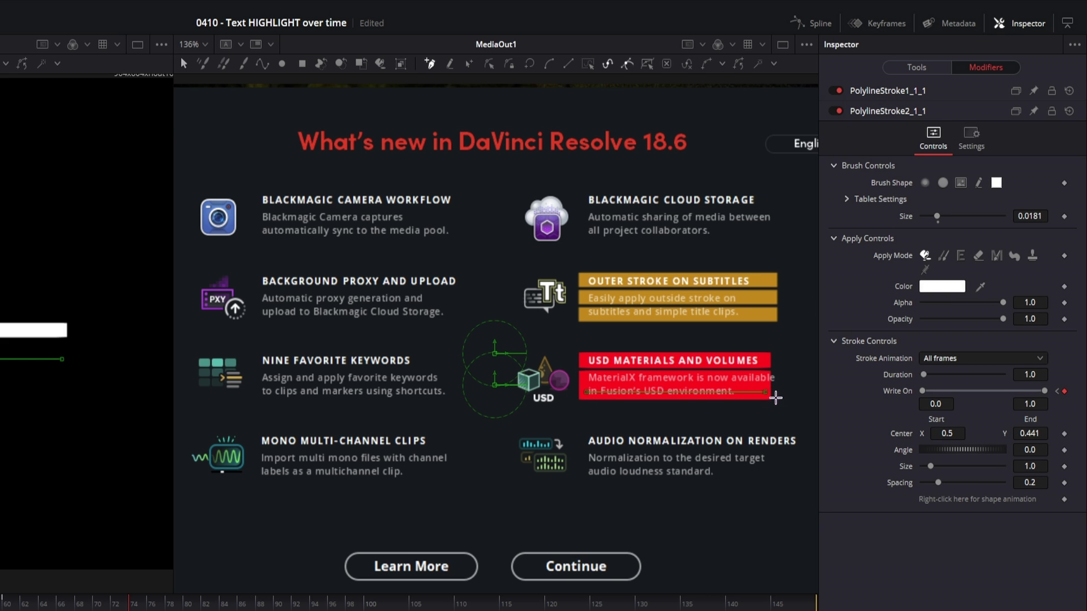
scroll(775, 398, up, 5)
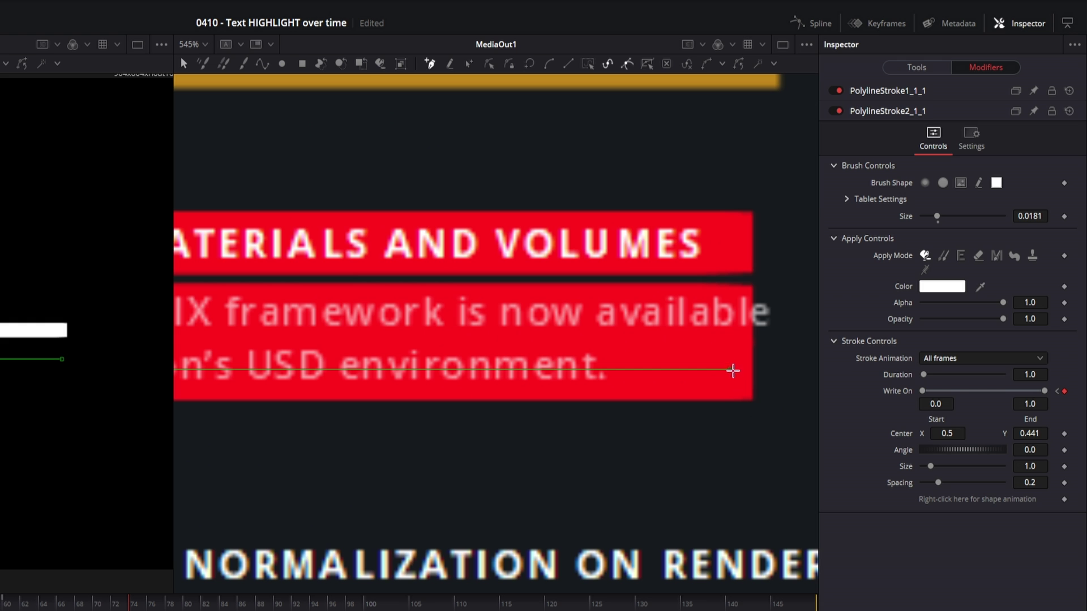
drag(553, 422, 501, 436)
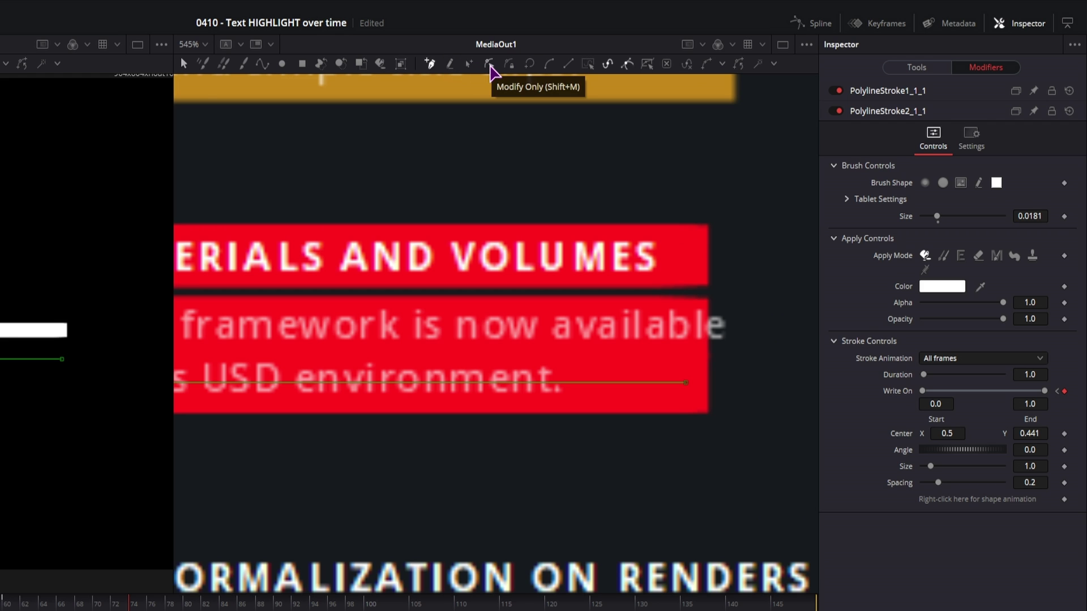
End the MaterialX highlight stroke at 'available' and lower its brush Size to 0.0138
click(490, 72)
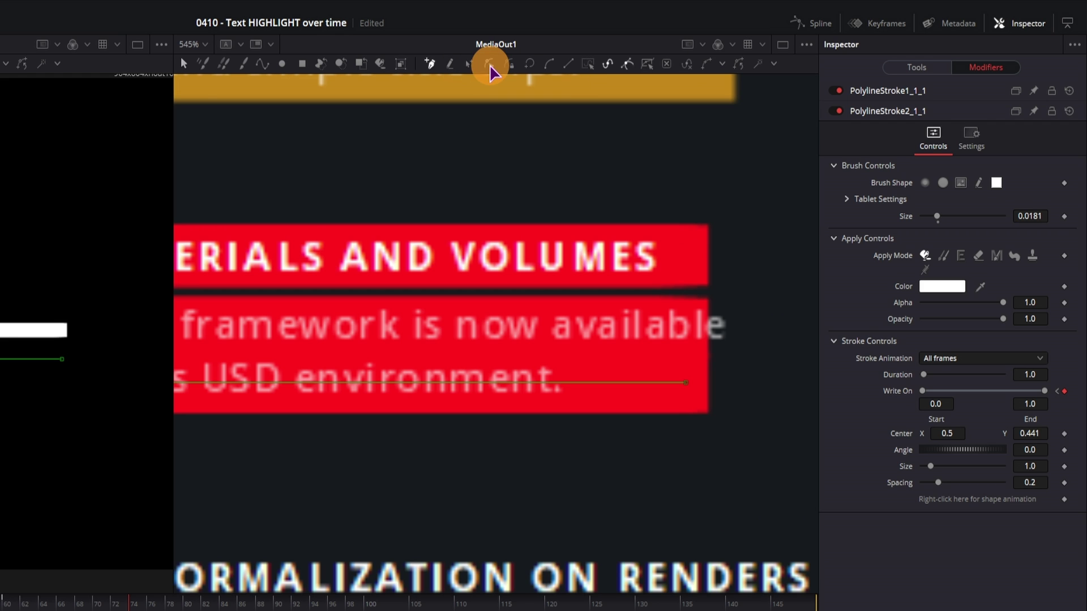
click(685, 383)
drag(686, 384, 612, 391)
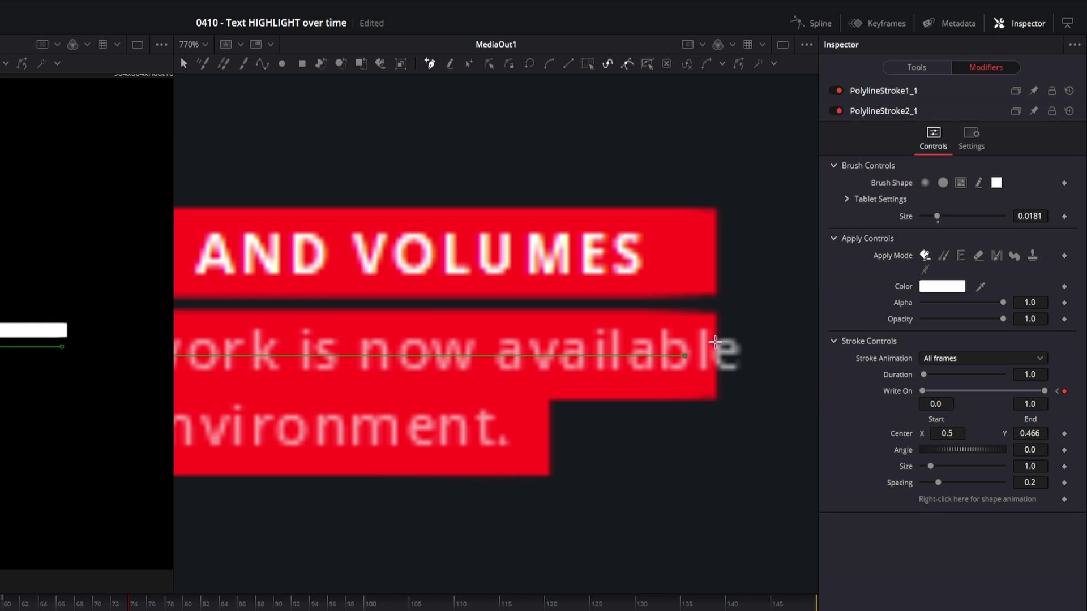
scroll(714, 351, right, 3)
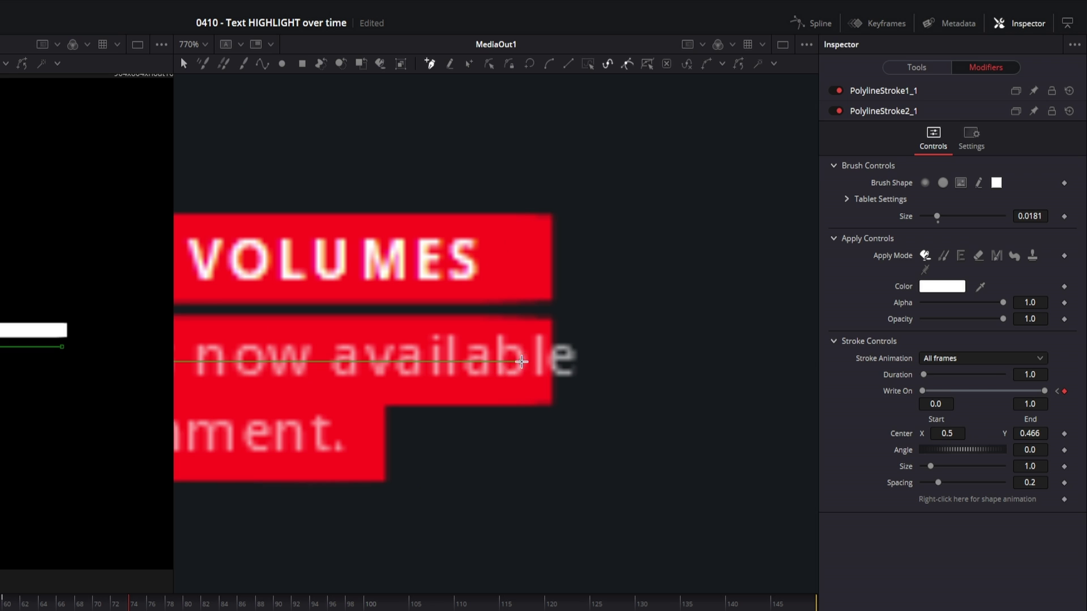
drag(522, 361, 594, 383)
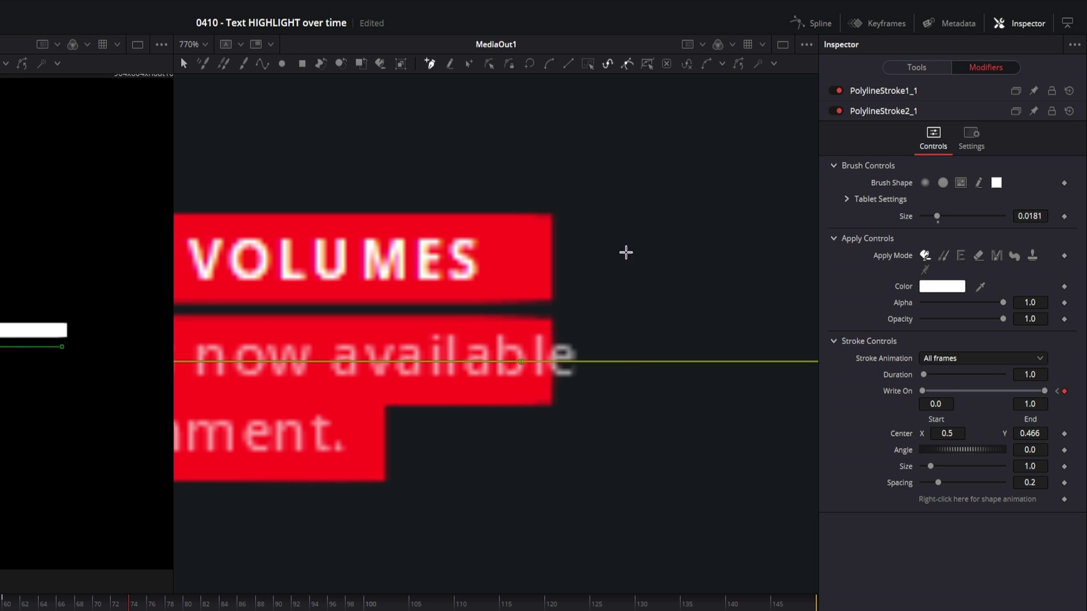
click(491, 65)
scroll(583, 383, down, 3)
drag(582, 378, 638, 366)
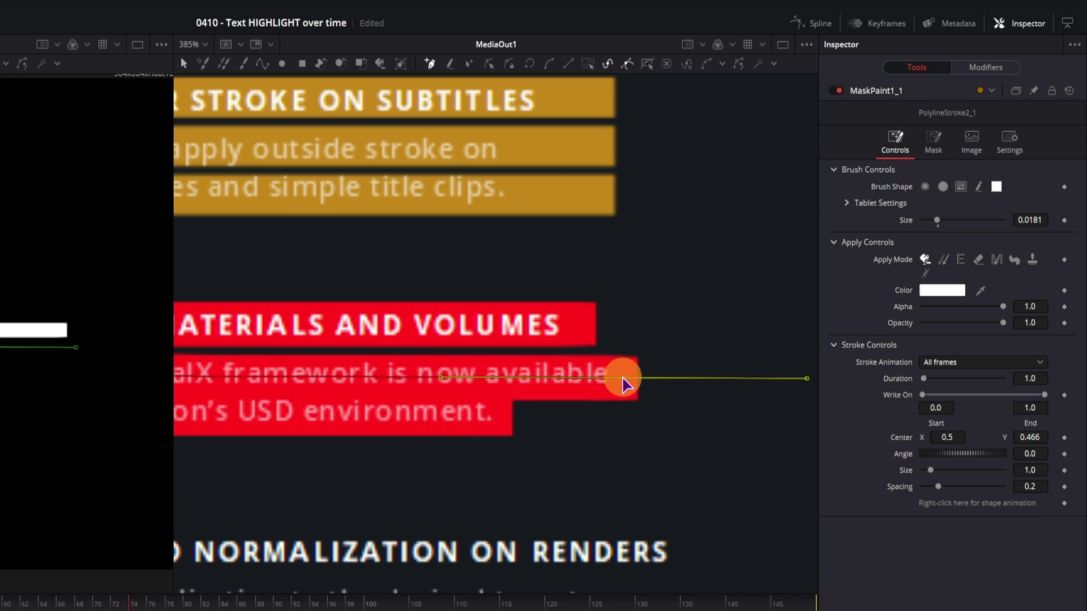
scroll(622, 384, down, 2)
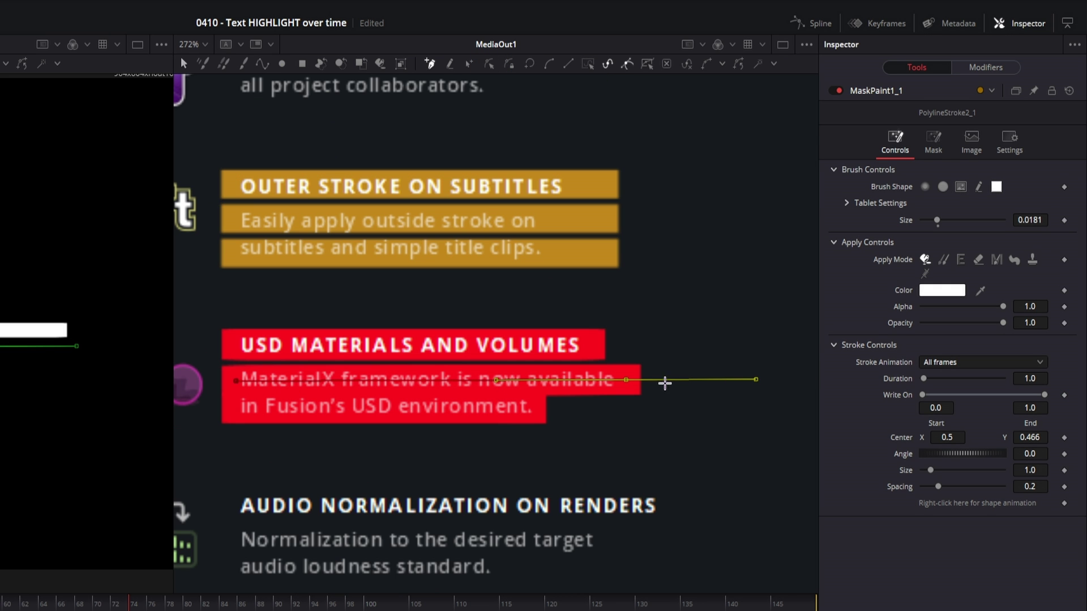
drag(628, 381, 621, 381)
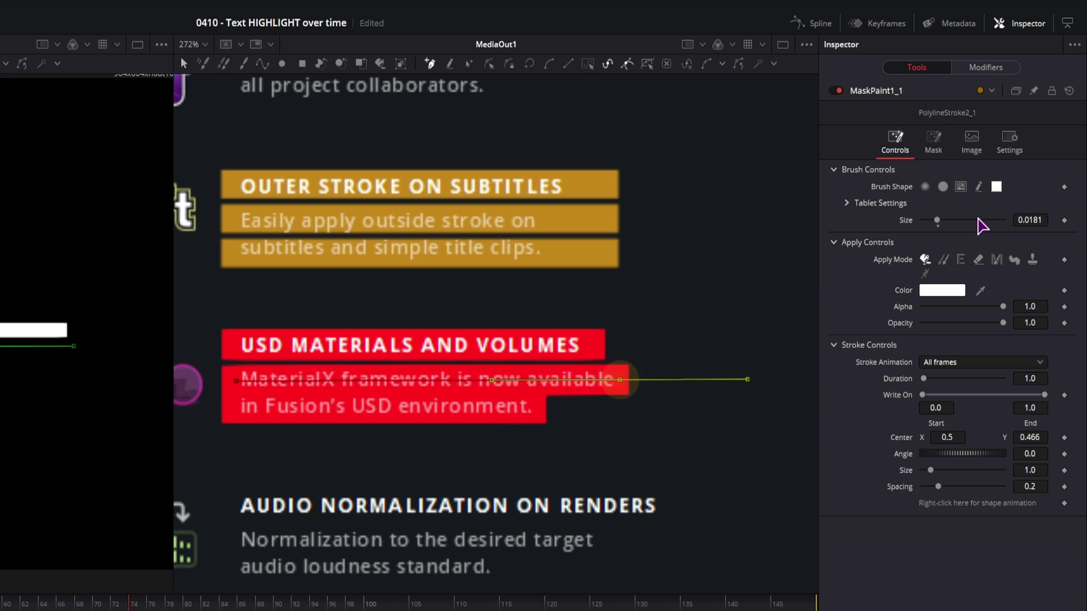
drag(1032, 219, 971, 219)
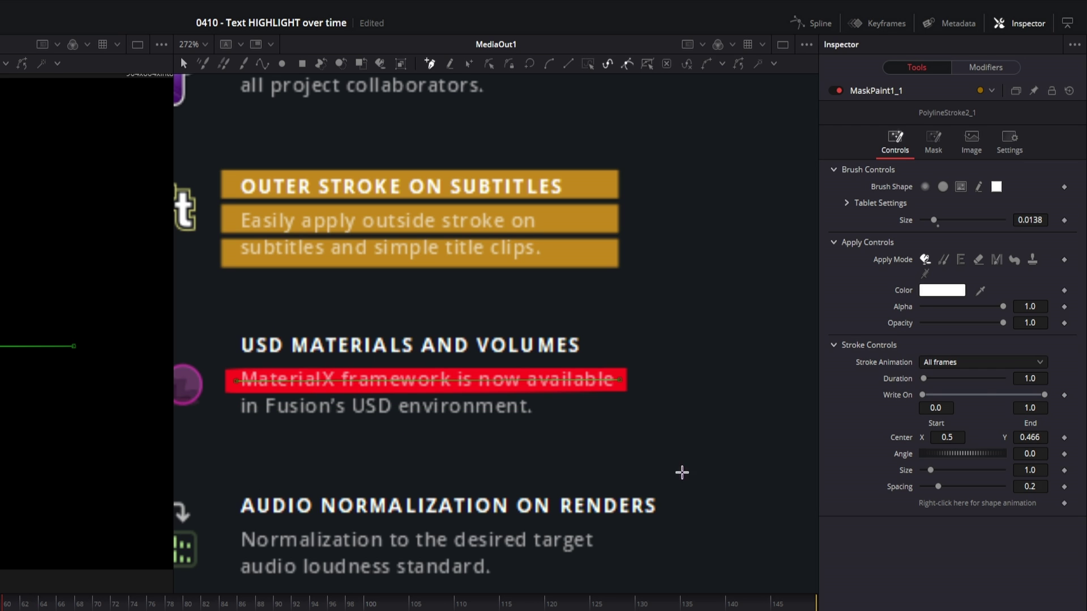
Keyframe Write On End at 0.0, scrub to preview the strokes drawing on, and show MaskPaint1's keyframes
drag(1045, 395, 769, 394)
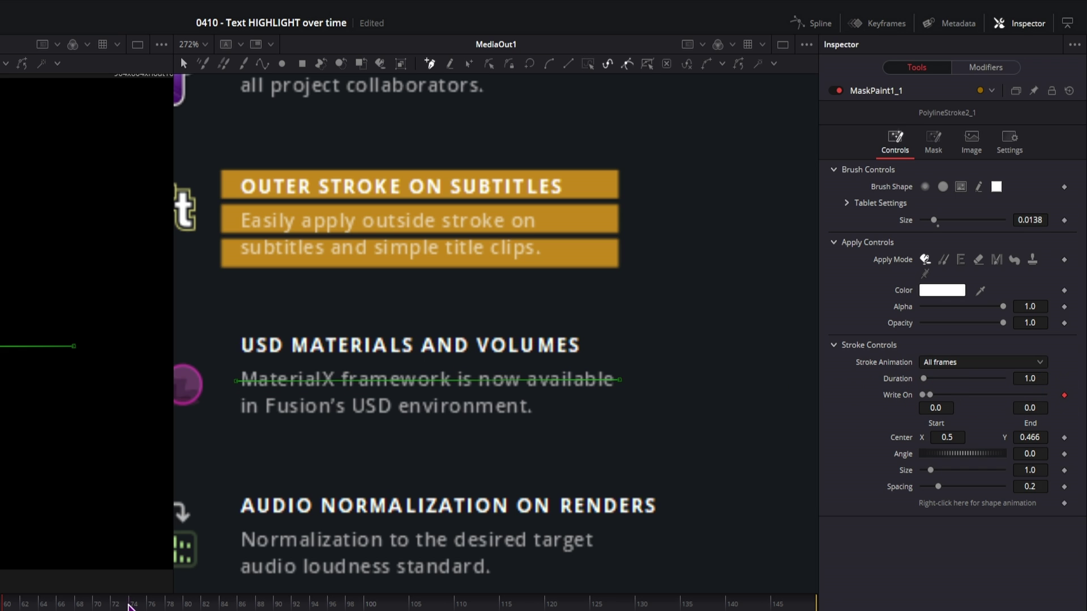
click(131, 602)
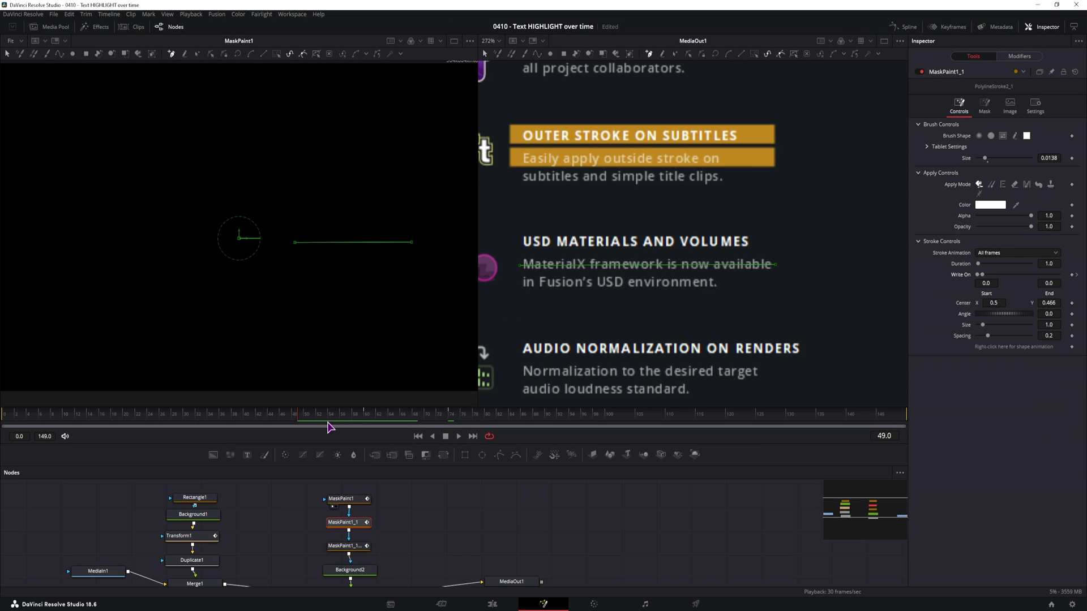
drag(330, 427, 445, 431)
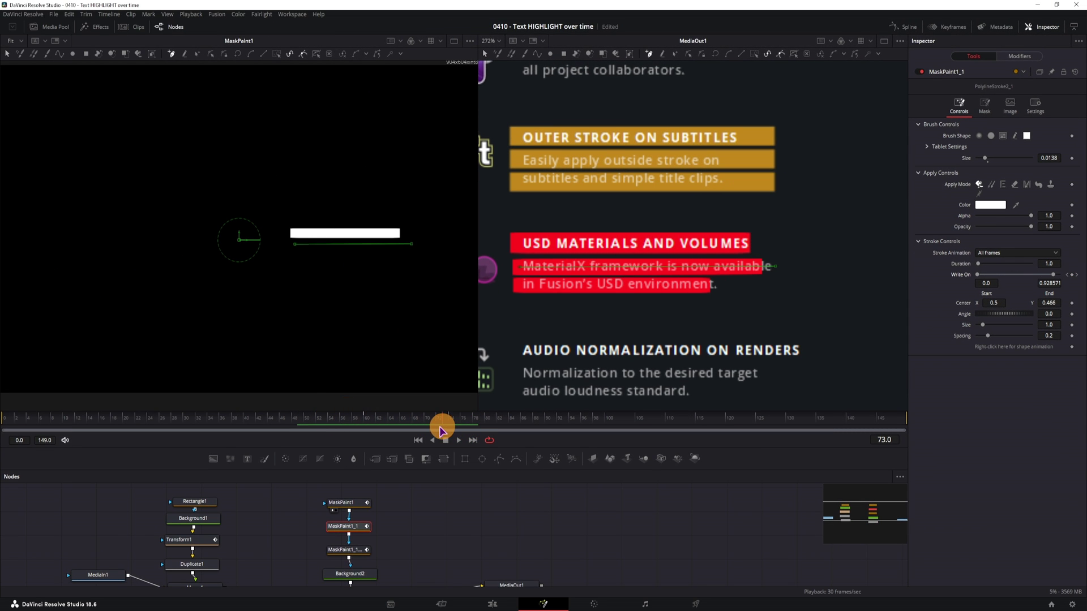
click(342, 503)
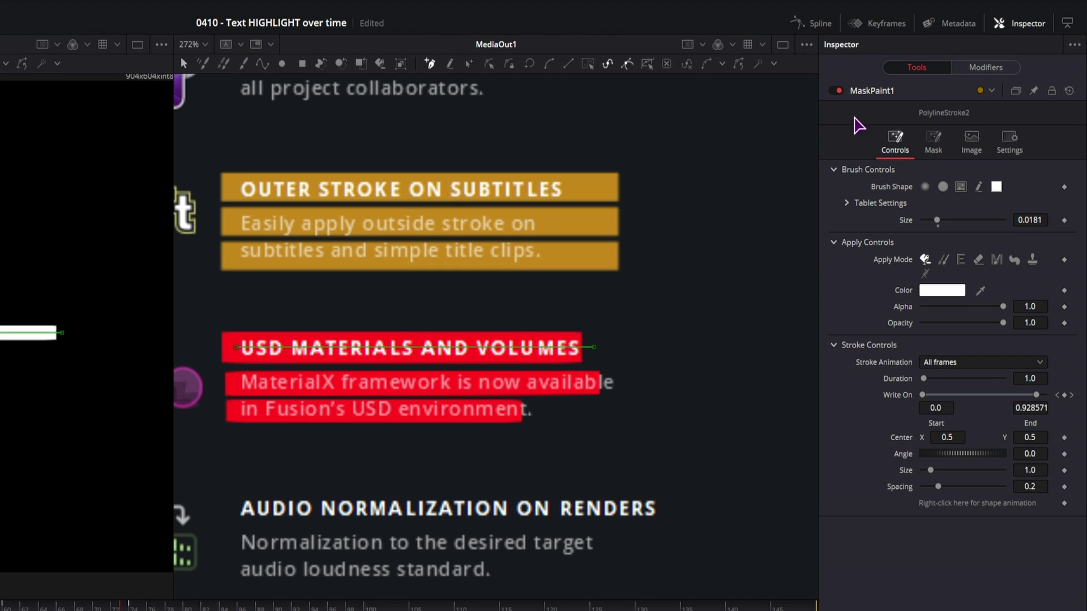
click(886, 25)
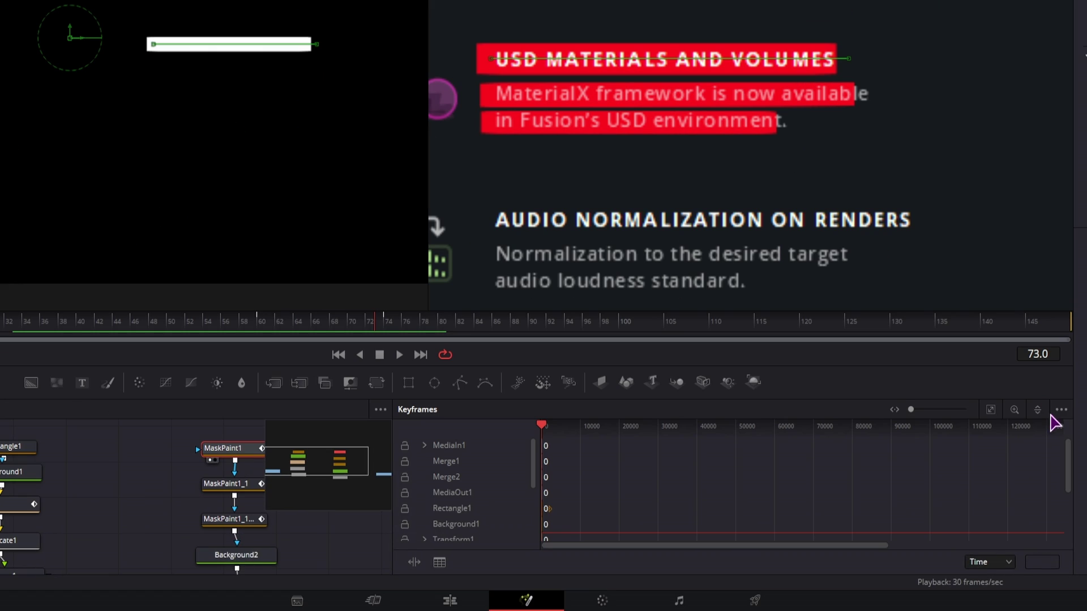
Show only selected tools' keyframes and select MaskPaint1_1's PolylineStroke2_1 Start and End keys
click(1061, 412)
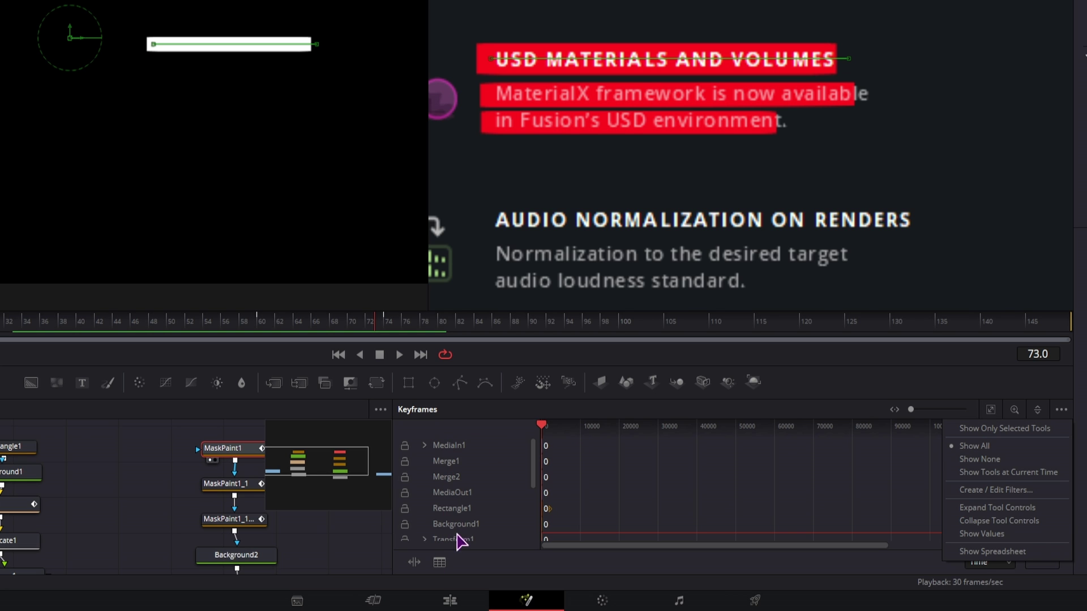
click(1010, 429)
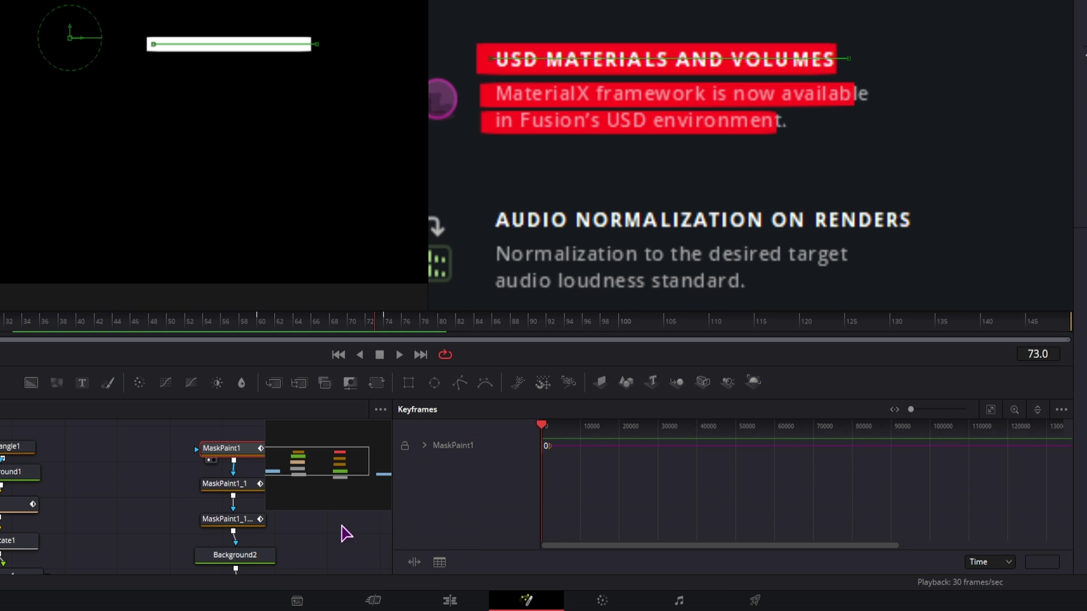
drag(345, 534, 184, 535)
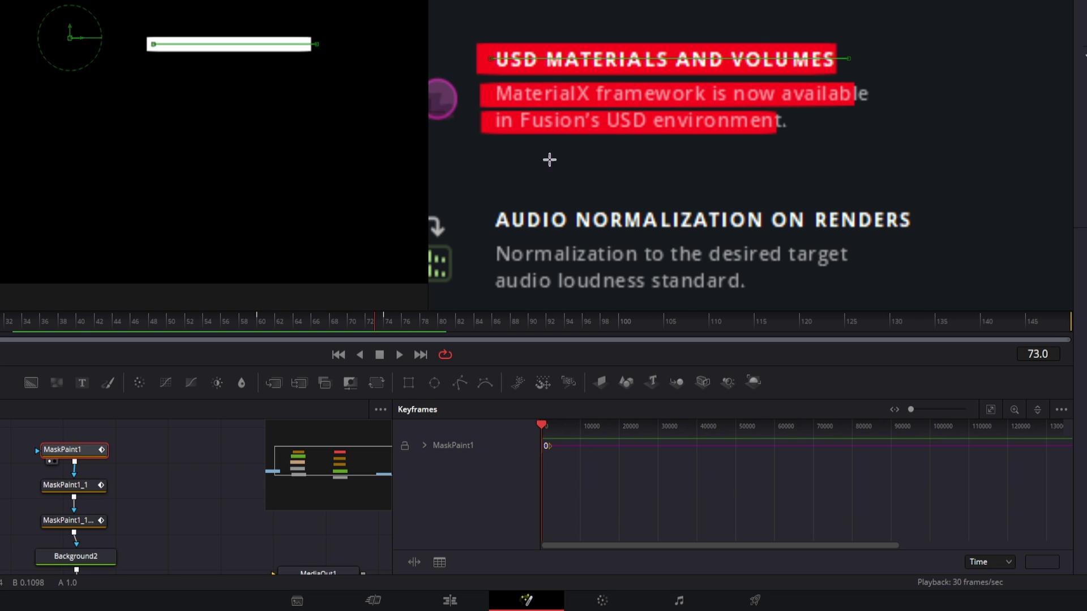
click(82, 492)
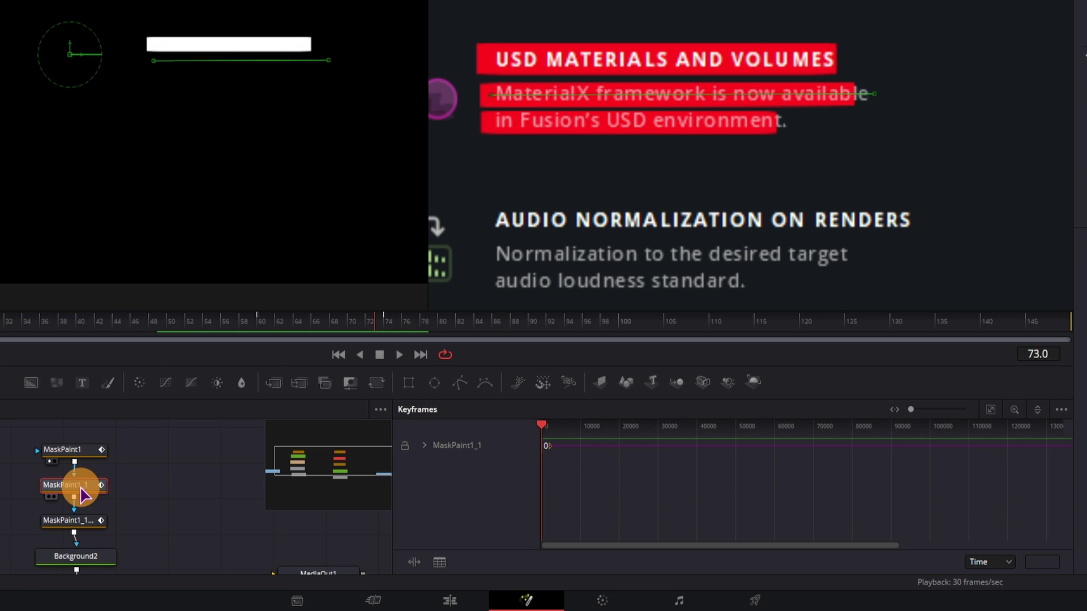
click(425, 446)
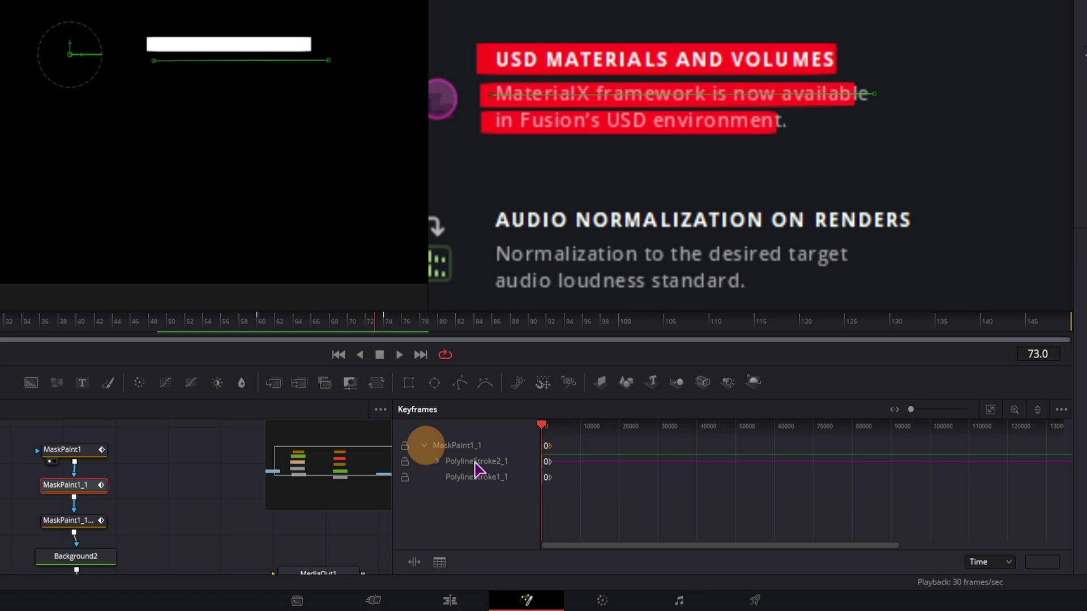
click(991, 411)
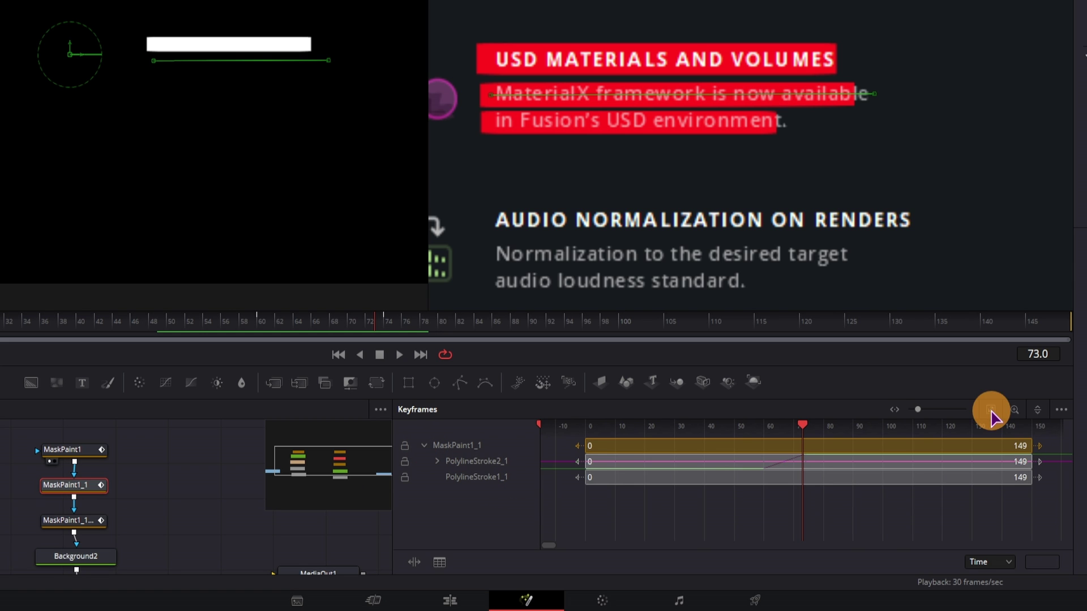
click(437, 462)
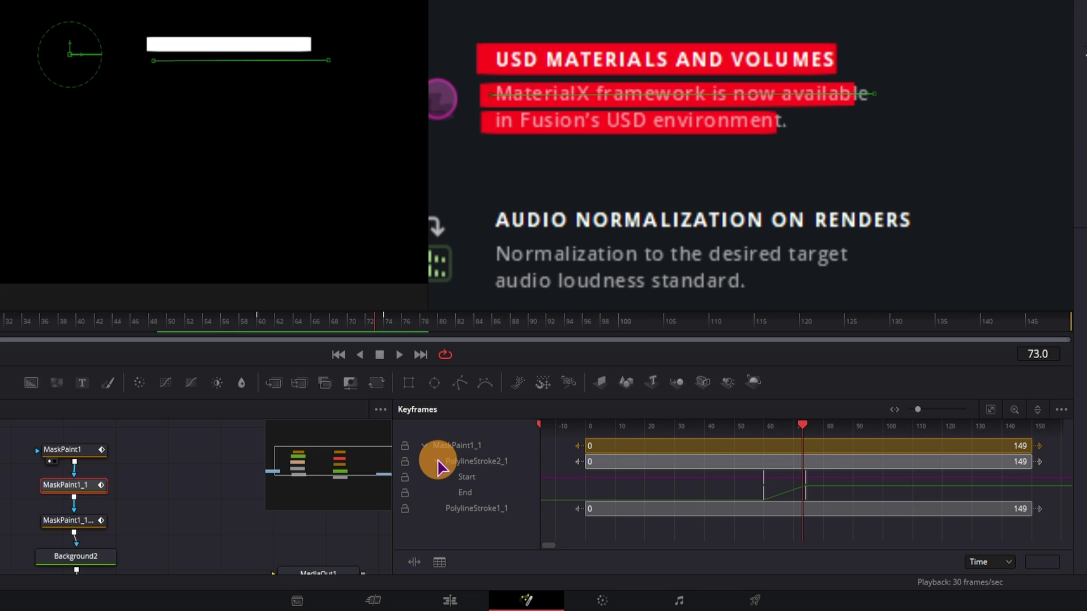
drag(835, 478, 797, 490)
click(761, 495)
click(226, 321)
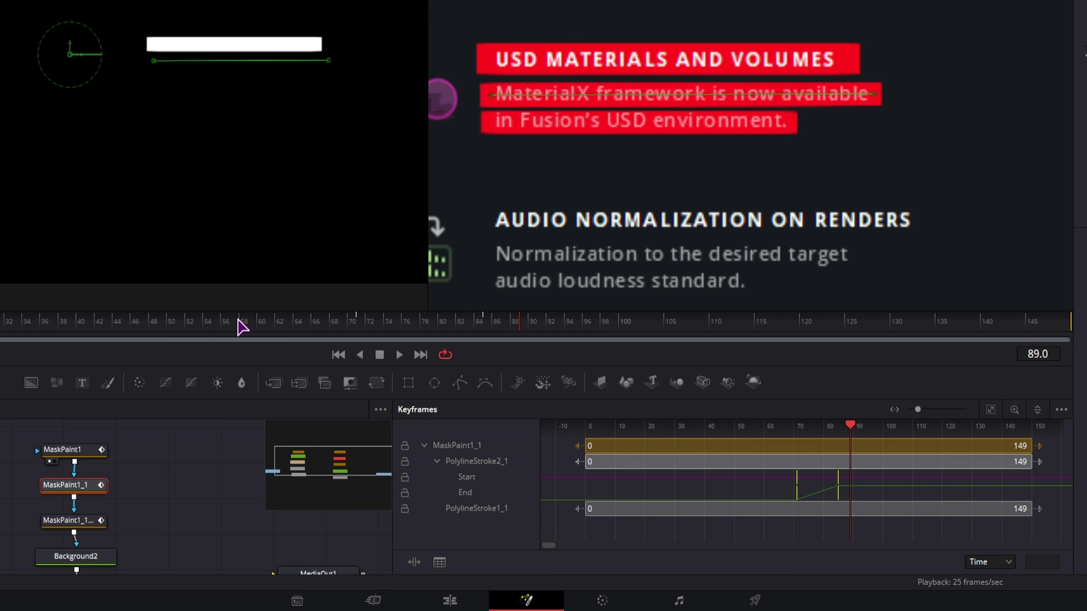
Move MaskPaint1_1_1's PolylineStroke2_1_1 Start/End keys to frame 84 and play back the staggered highlights
click(91, 521)
click(425, 446)
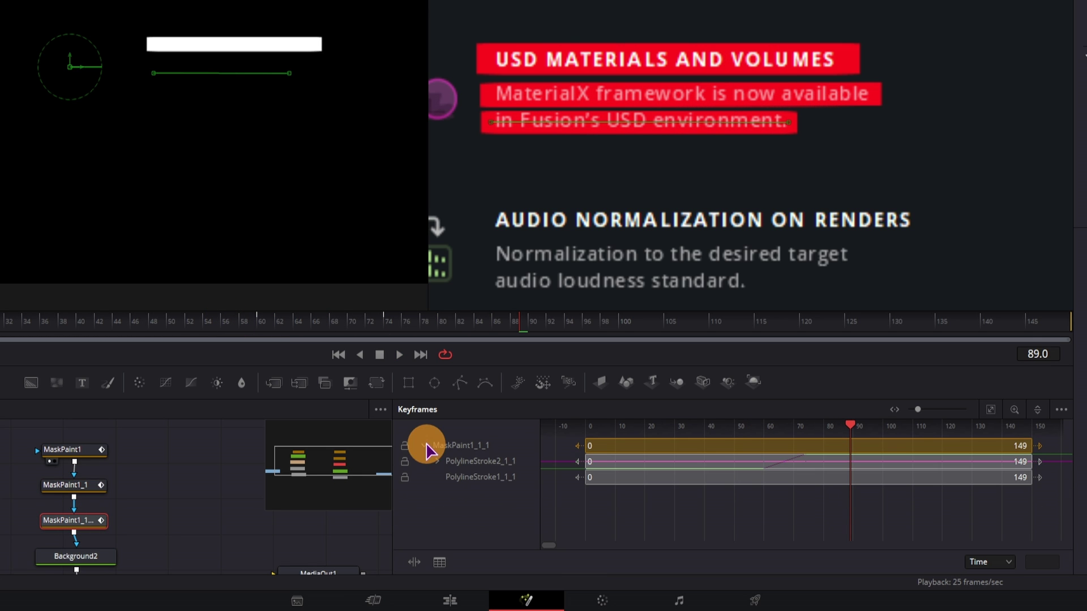
click(437, 461)
drag(843, 478, 755, 504)
mouse_move(852, 431)
mouse_down()
mouse_move(796, 432)
mouse_move(834, 430)
mouse_up()
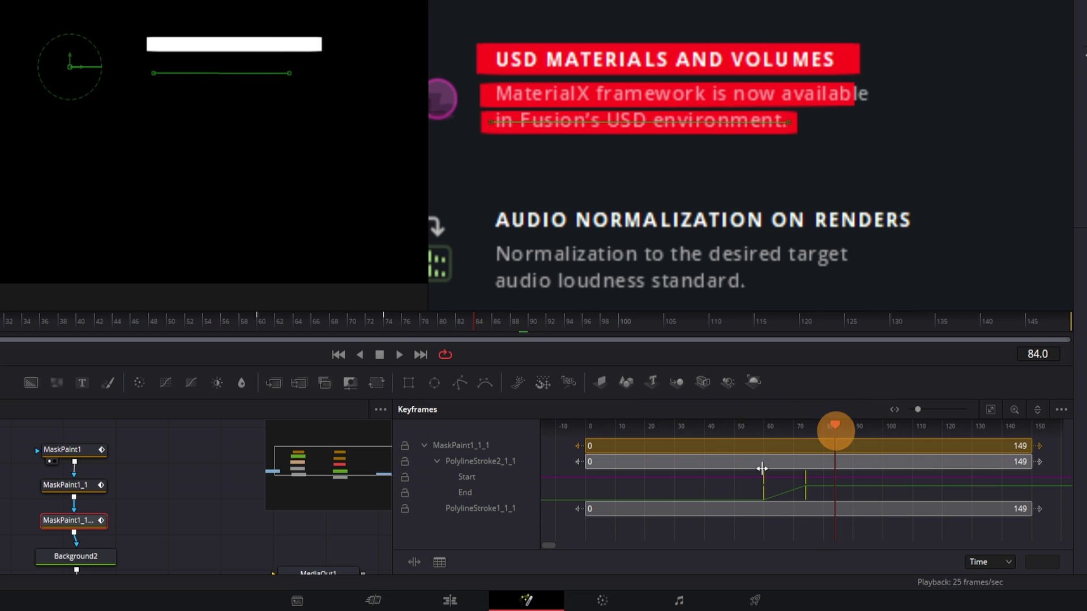
drag(764, 479, 834, 479)
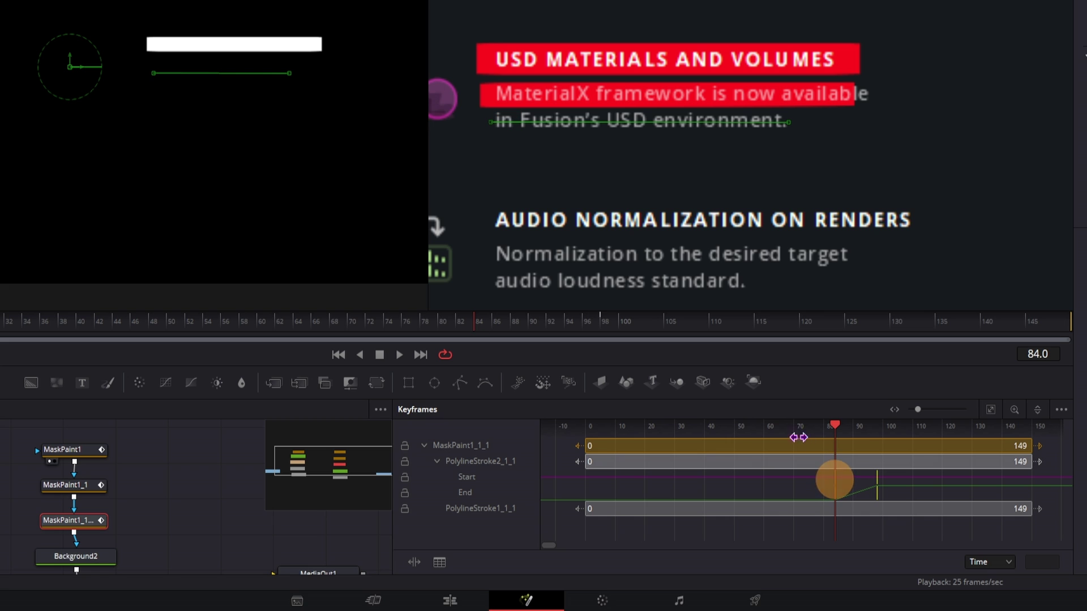
click(214, 320)
key(space)
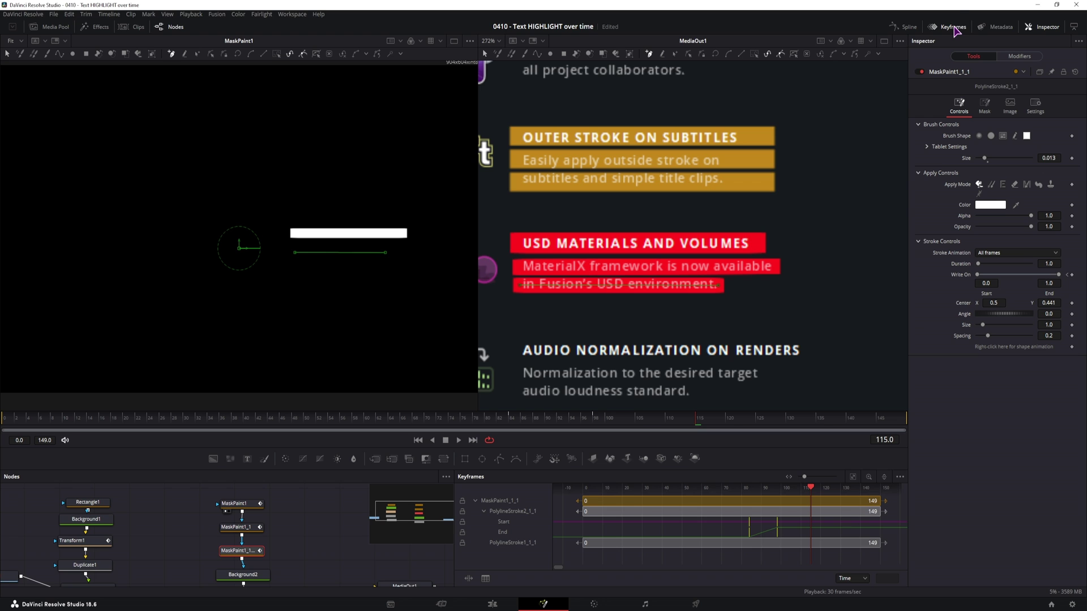
click(954, 32)
click(522, 536)
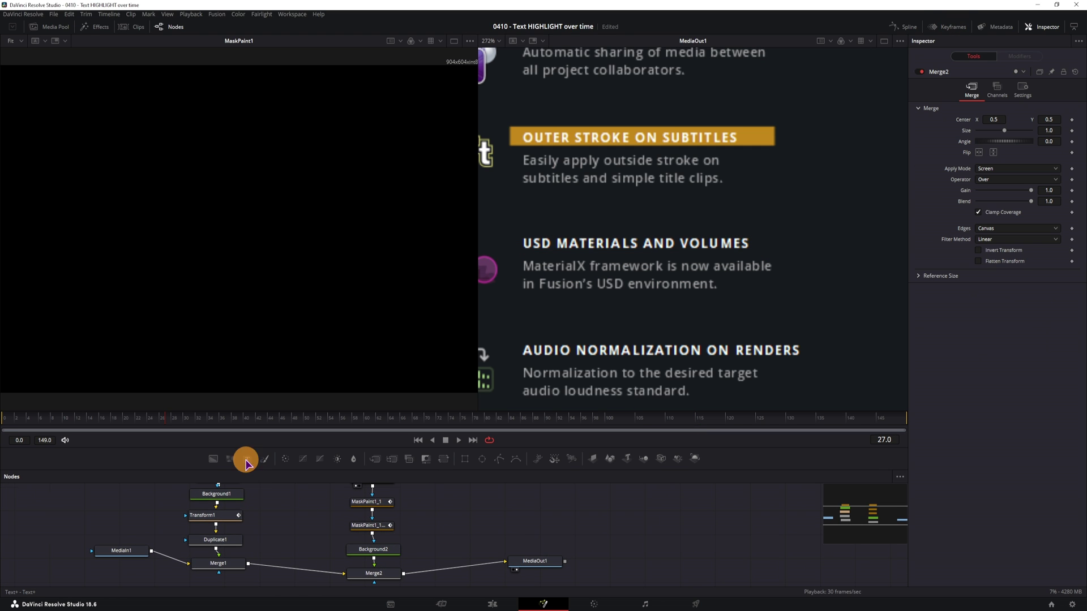
Add a Text1 node with sample text 'dajskldjaskld' and preview its write-on in the final composite
drag(246, 462, 244, 562)
drag(284, 533, 289, 529)
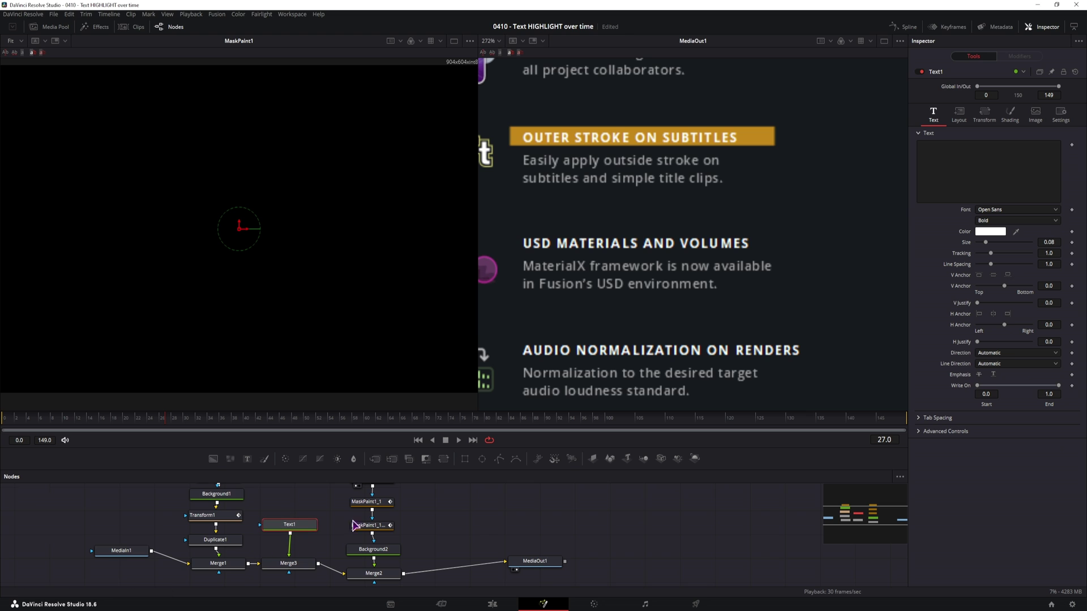
click(934, 182)
text(dajskldjaskld)
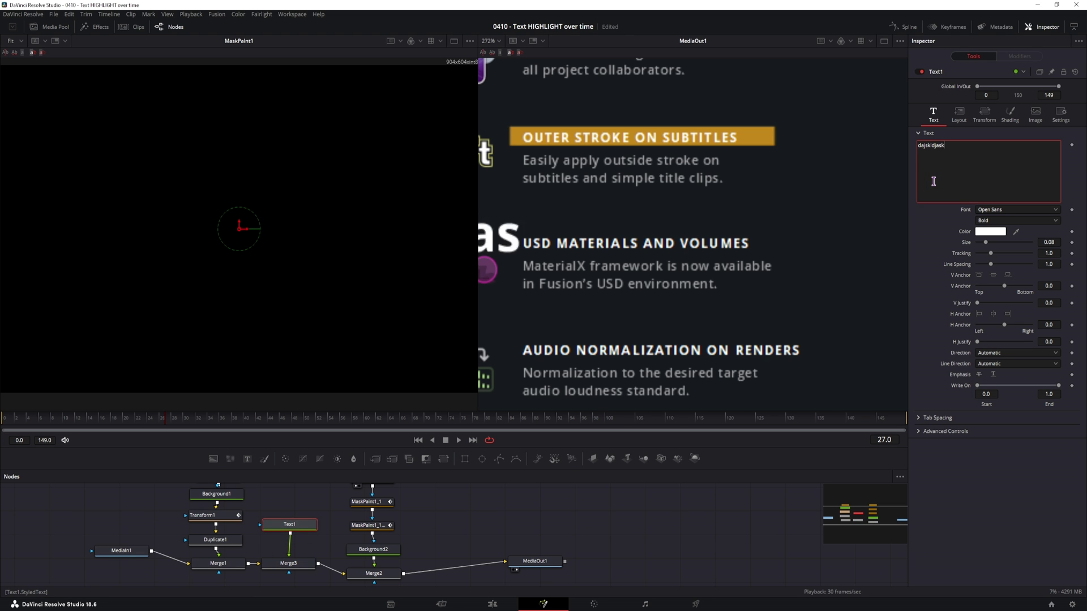
click(884, 41)
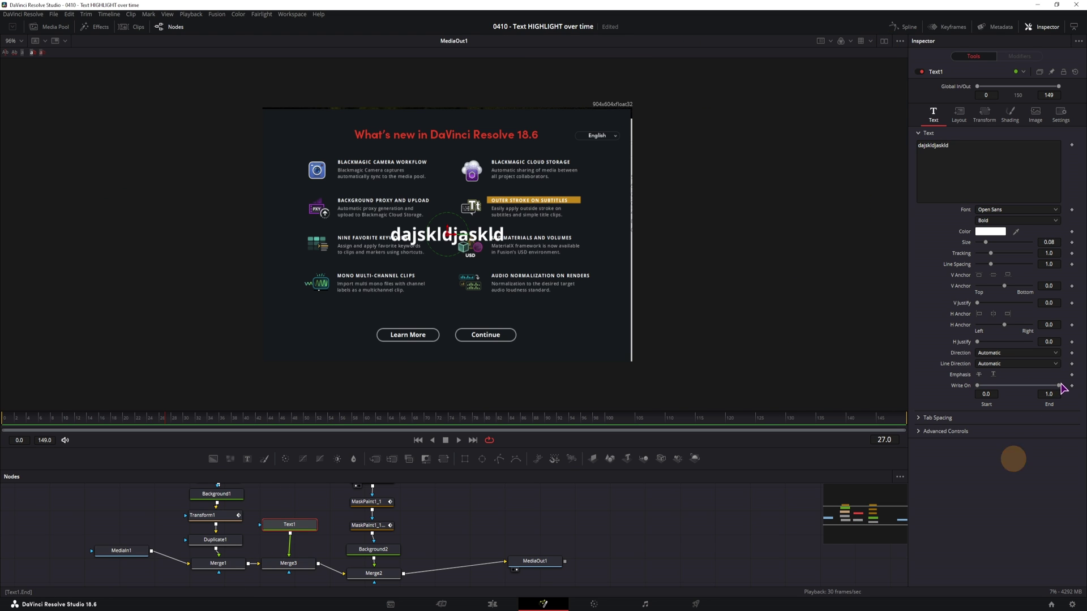
mouse_move(1060, 389)
mouse_down()
mouse_move(982, 389)
mouse_move(1072, 392)
mouse_up()
Enable the Red Outline shading element and make it a block behind the text
click(1011, 115)
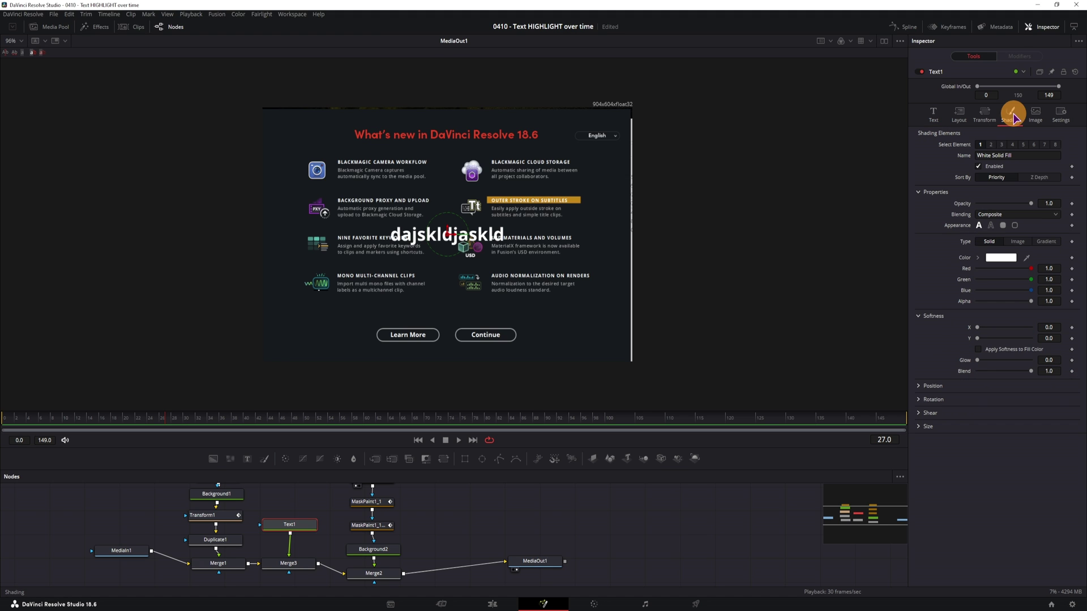
click(992, 145)
click(979, 167)
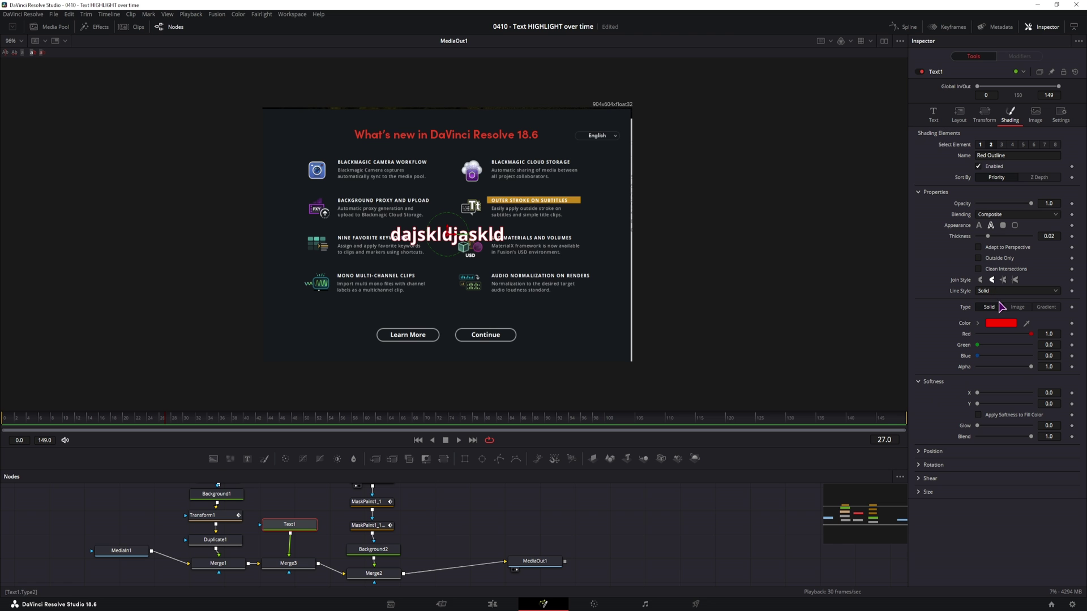
click(1003, 225)
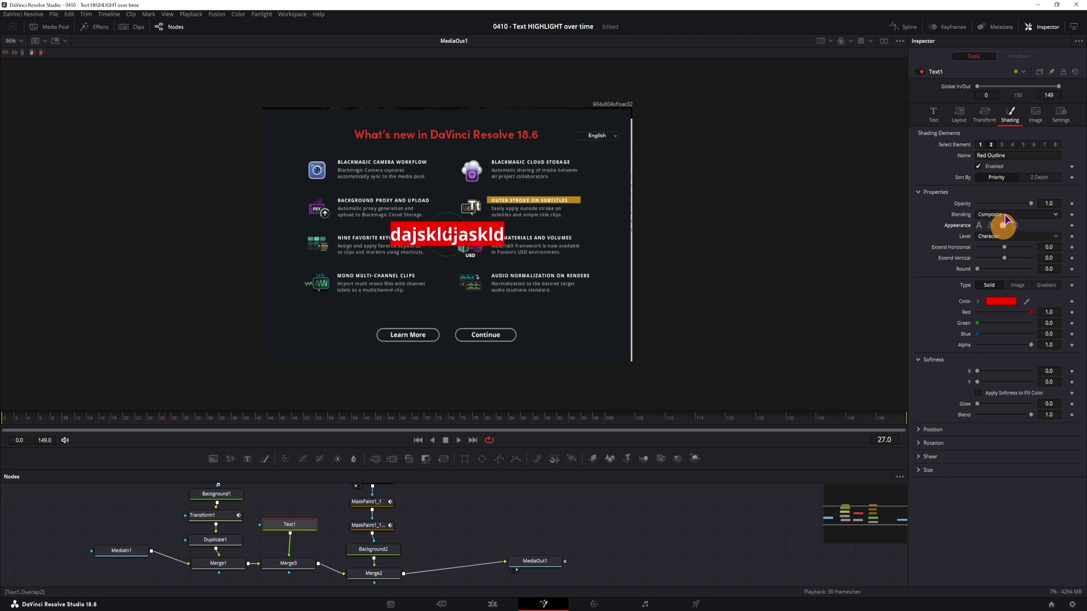
click(1003, 225)
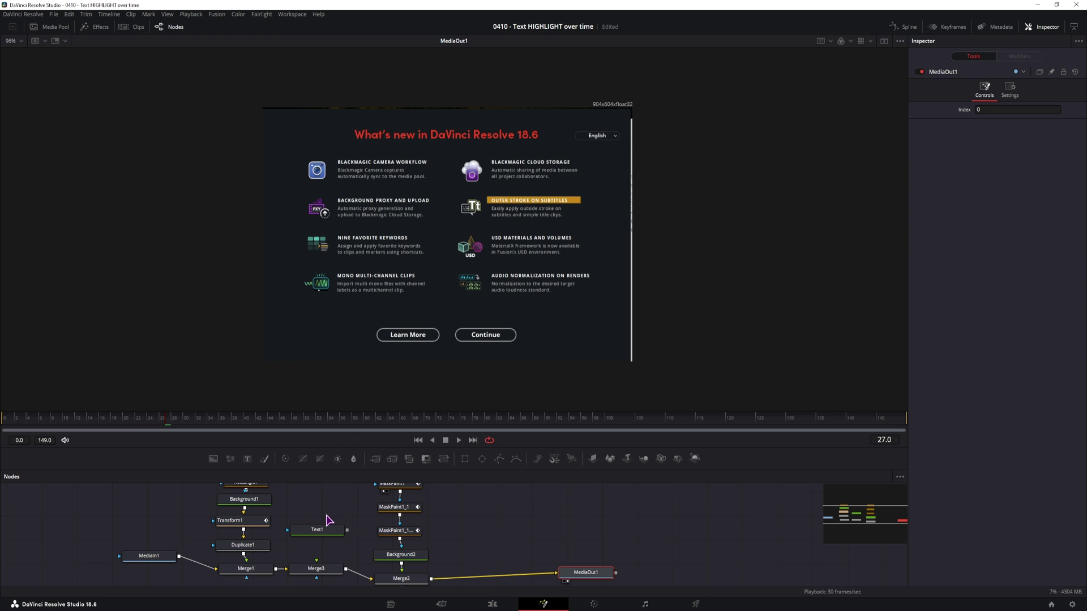
Move the background and mask paint nodes up and add a FastNoise node beneath them
drag(467, 558, 388, 486)
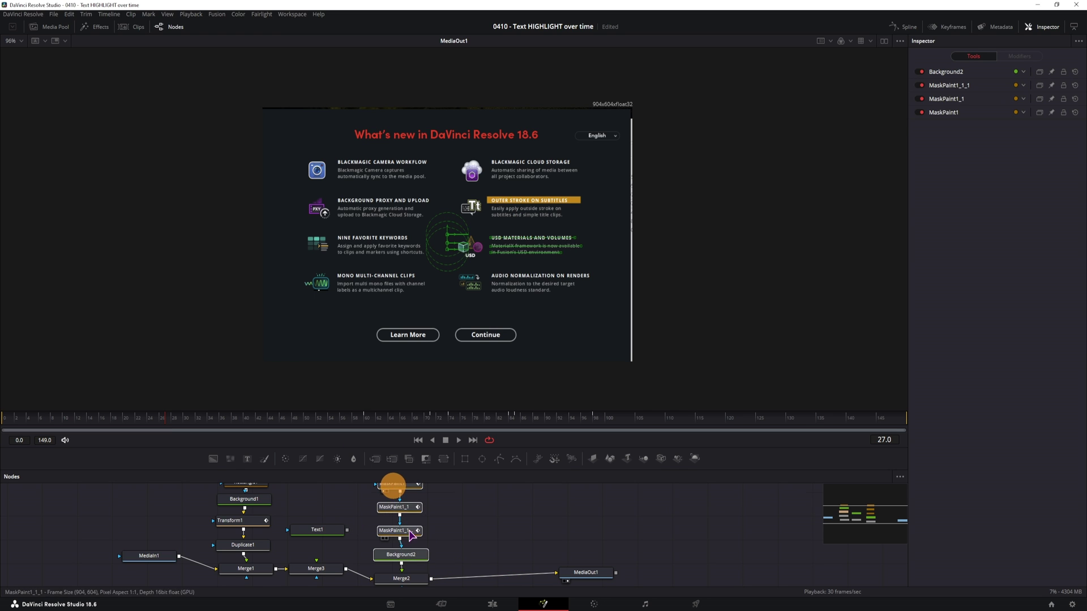
drag(401, 555, 400, 529)
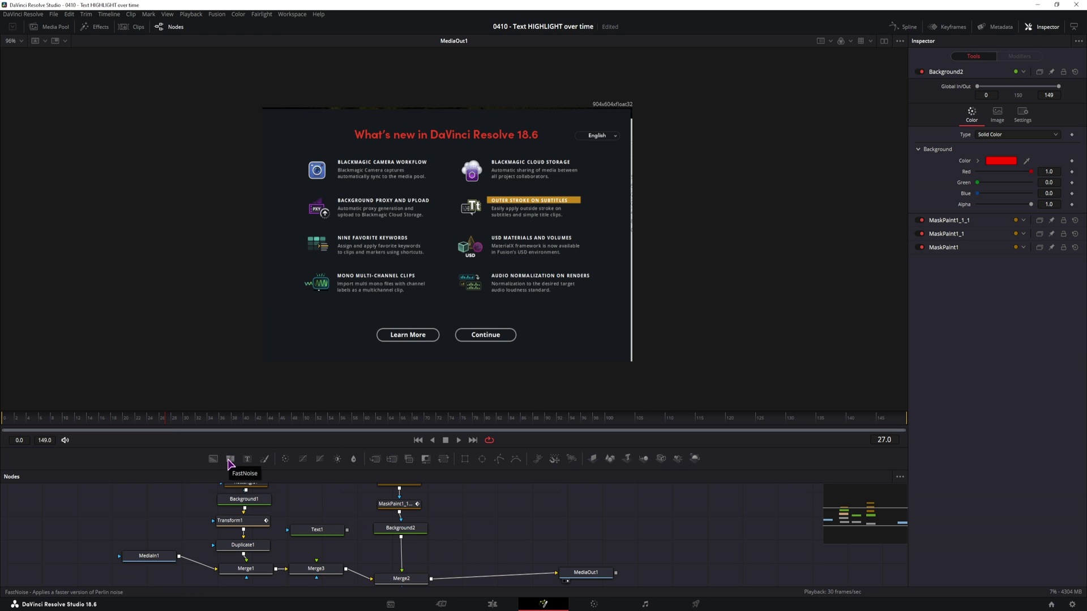
drag(230, 464, 402, 571)
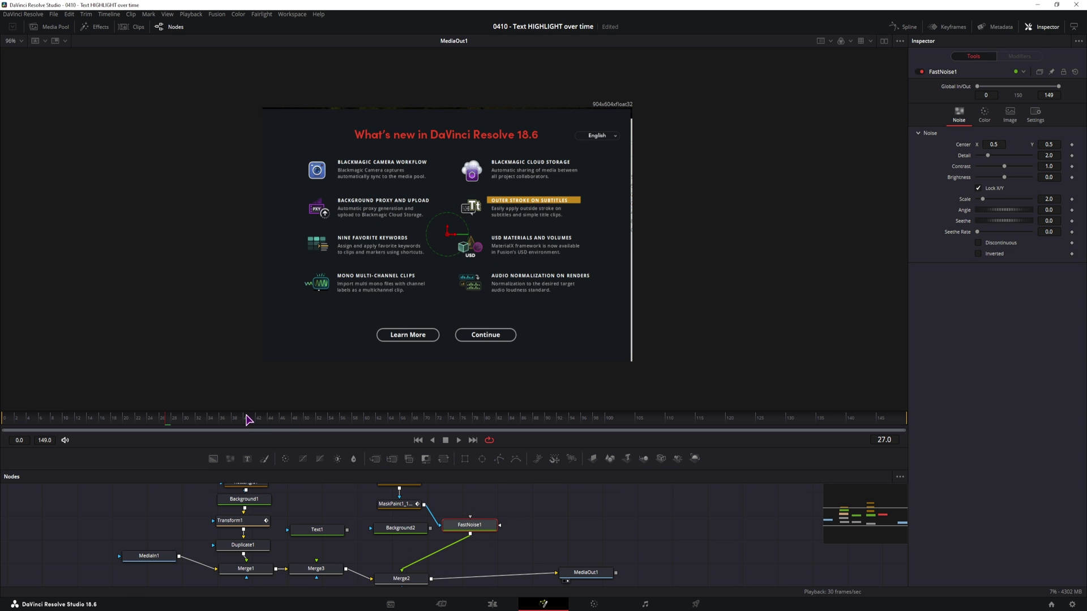
drag(248, 419, 628, 419)
scroll(490, 227, up, 4)
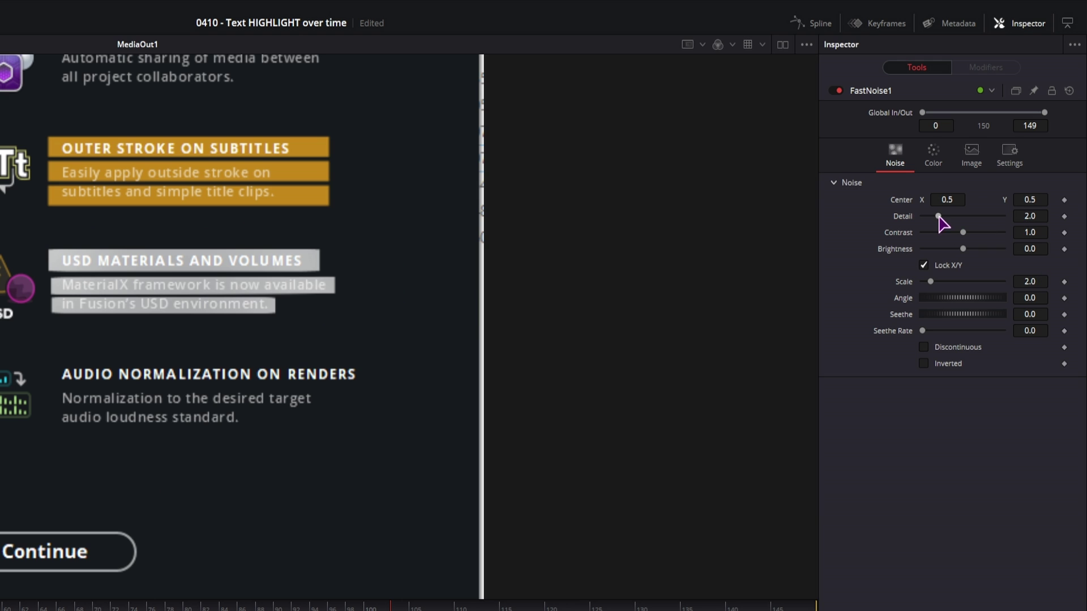
Set noise Detail to 10, raise contrast, Scale to 14.65, and colour it magenta to pink
drag(938, 217, 954, 232)
drag(930, 282, 983, 281)
click(933, 158)
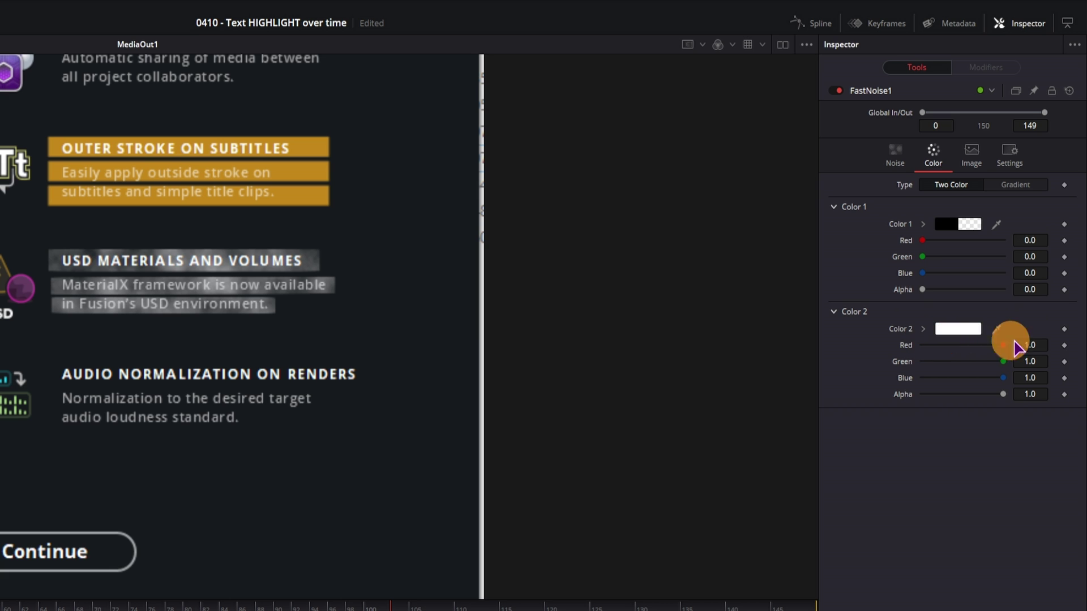
drag(1005, 362, 951, 384)
drag(951, 384, 961, 378)
click(979, 240)
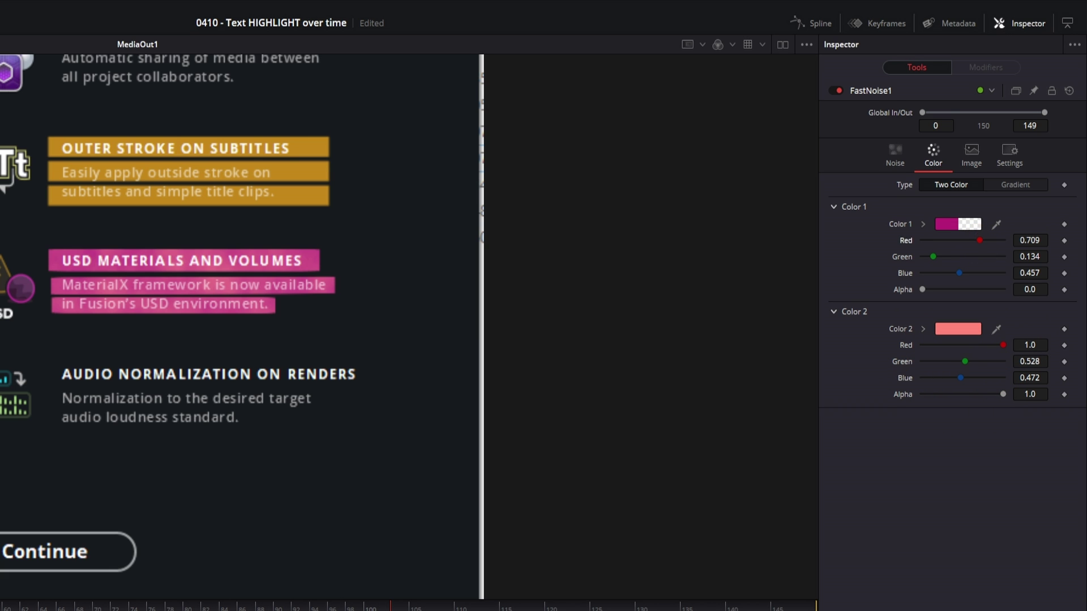
Animate the noise pattern by raising its Seethe Rate
click(895, 152)
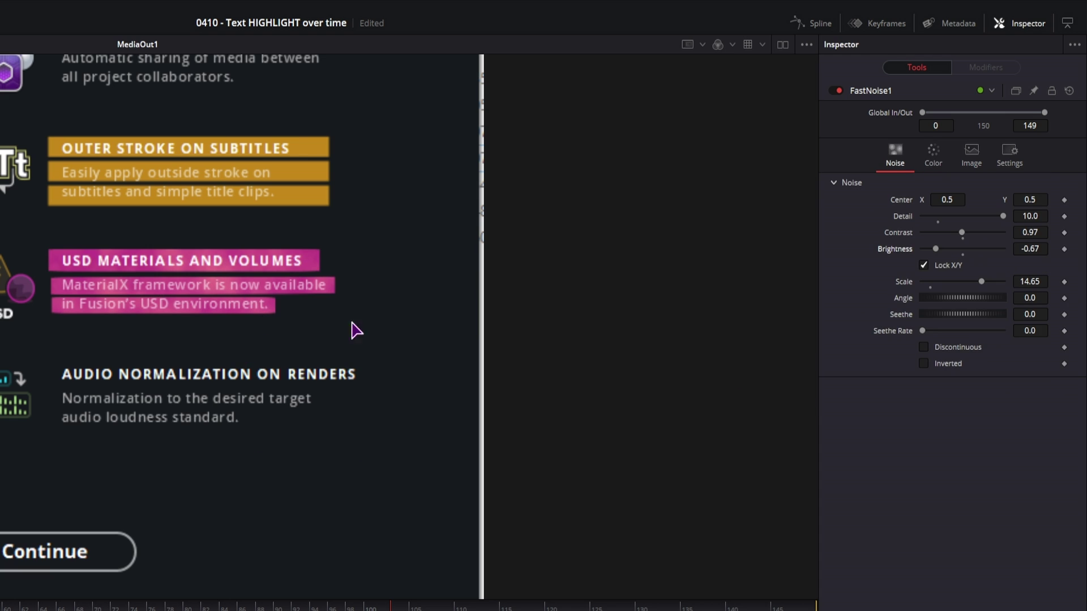
drag(924, 334, 979, 331)
click(268, 605)
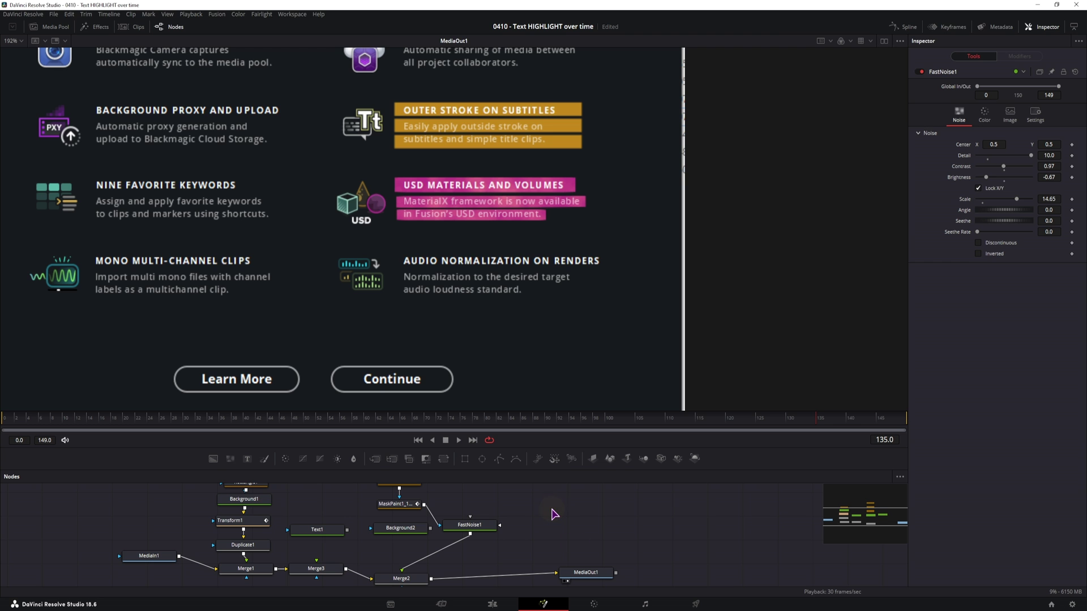
Add a Displace node fed by the mask paint output, with FastNoise1 as its displacement source
key(shift+space)
text(displ)
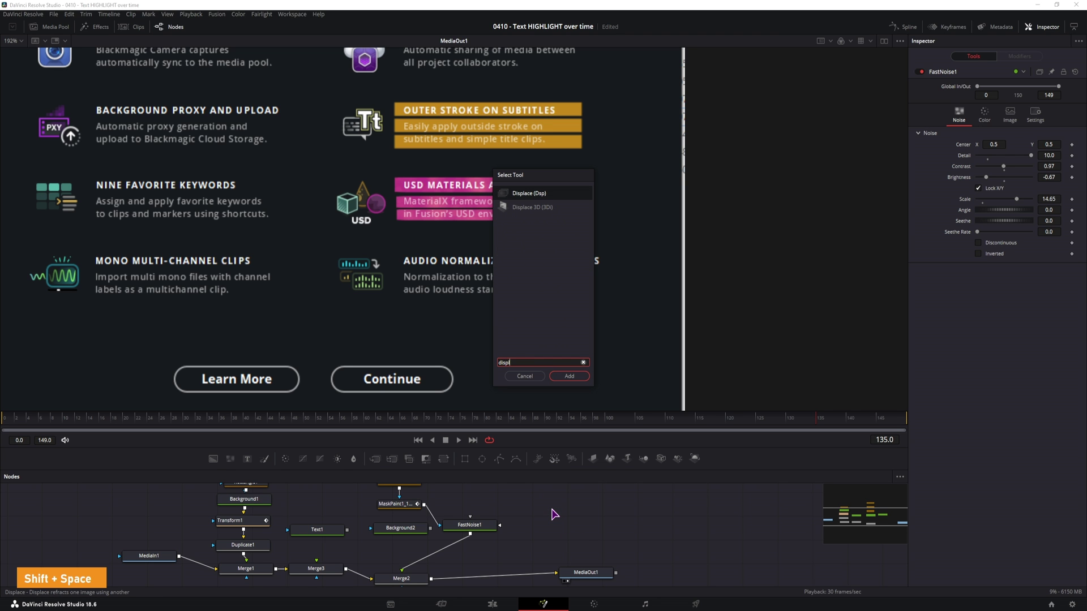
click(569, 376)
drag(424, 504, 506, 505)
drag(604, 453, 603, 451)
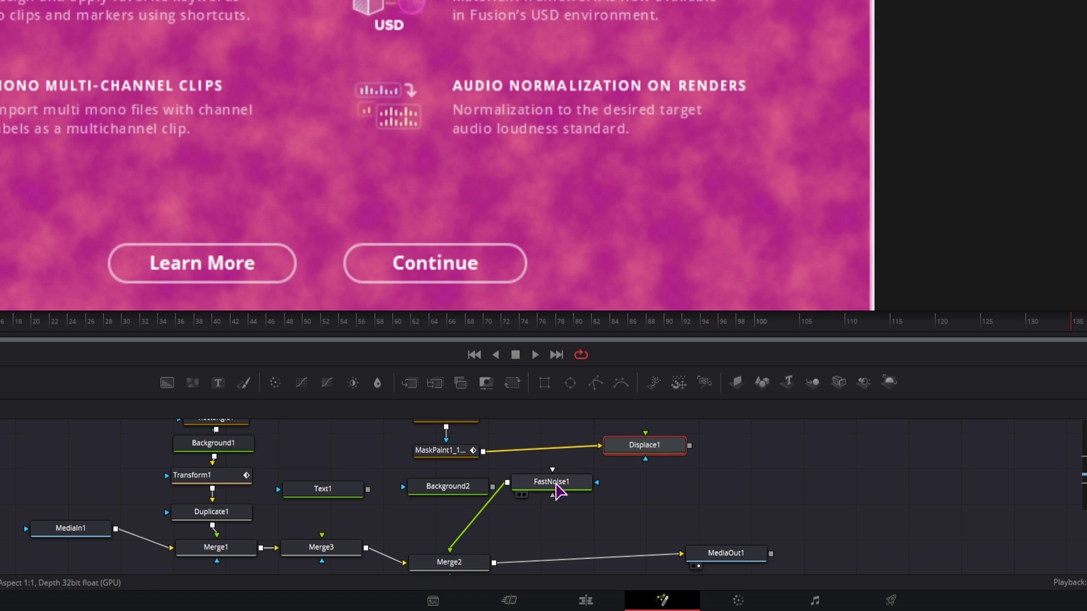
drag(556, 486, 628, 492)
drag(461, 547, 645, 437)
drag(646, 439, 450, 549)
Set Displace1 to XY type with 0.5 offset and use it to shape Background2
click(543, 515)
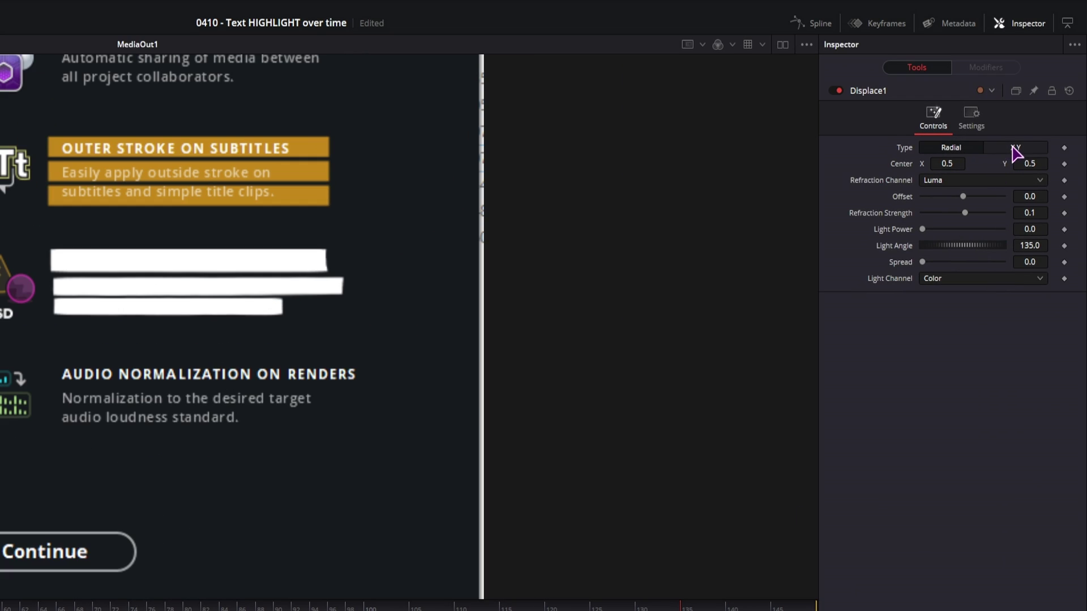
click(1015, 148)
drag(965, 184, 983, 255)
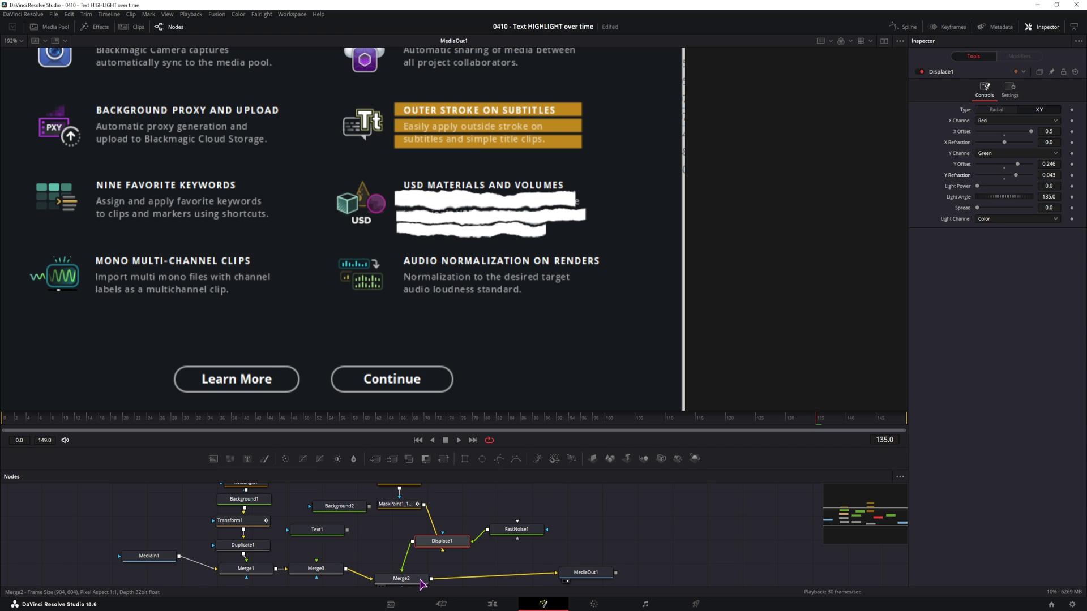
drag(339, 508, 432, 560)
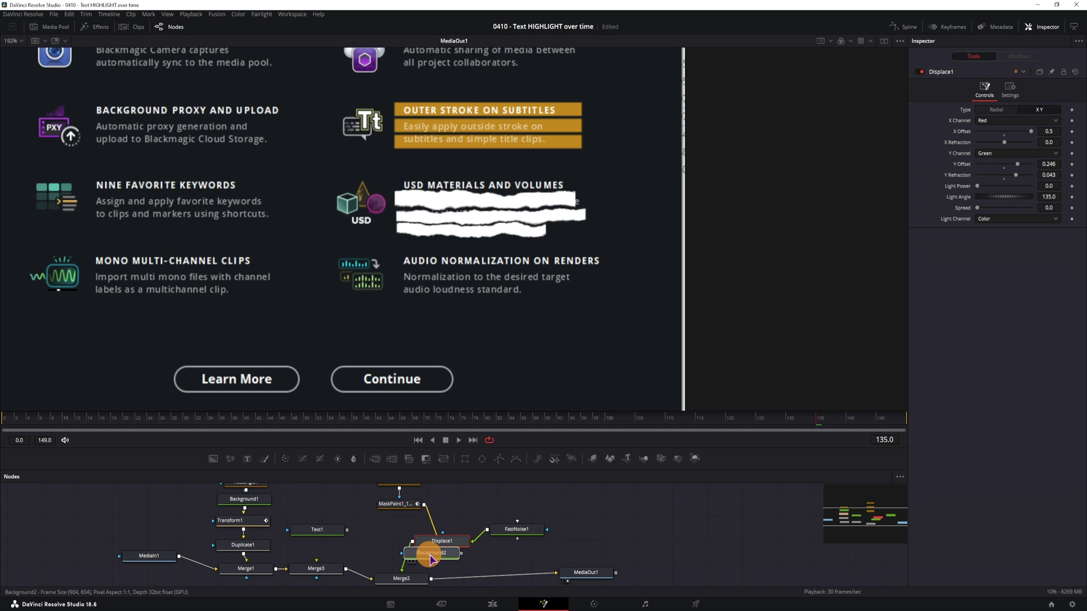
mouse_move(432, 559)
mouse_down()
mouse_move(485, 552)
mouse_move(447, 539)
mouse_move(504, 539)
mouse_move(414, 550)
mouse_up()
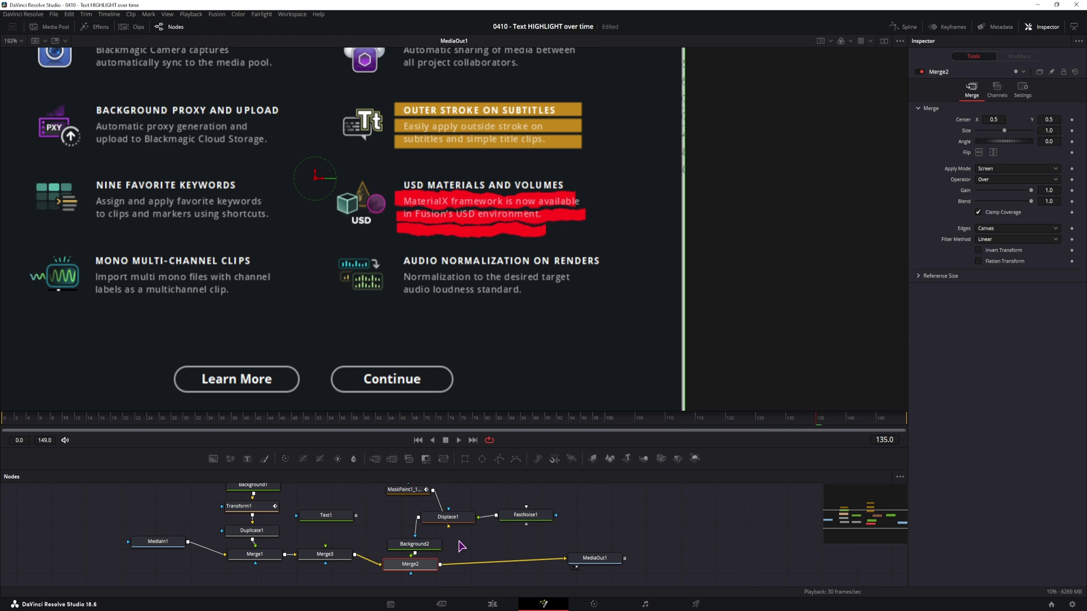
Set Merge2 Center Y to 0.527, recolour Background2 blue, and play the animation from the start
drag(1049, 119, 1059, 118)
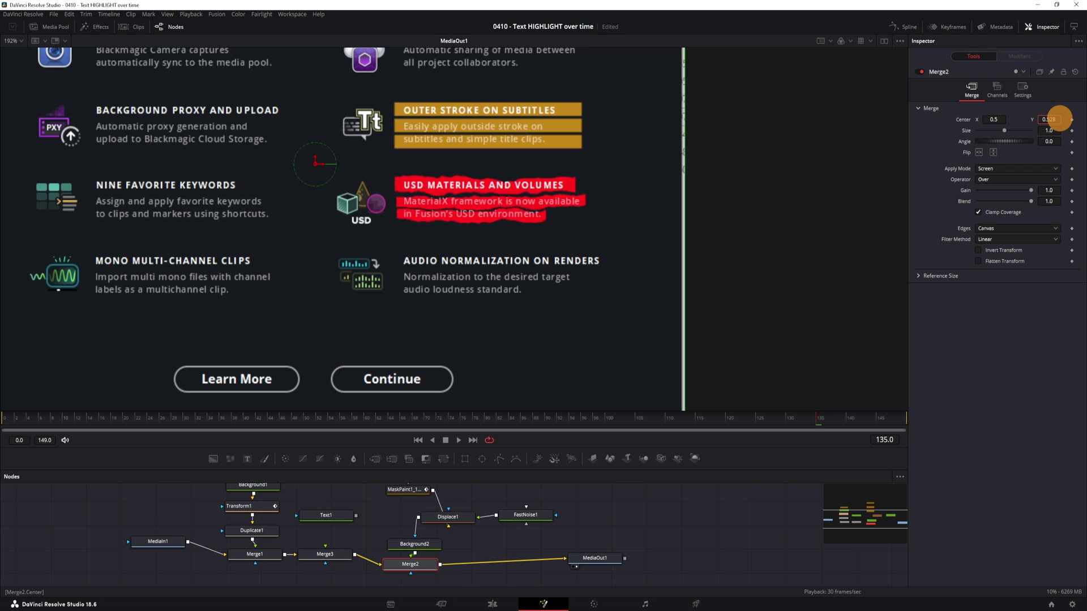
click(1030, 173)
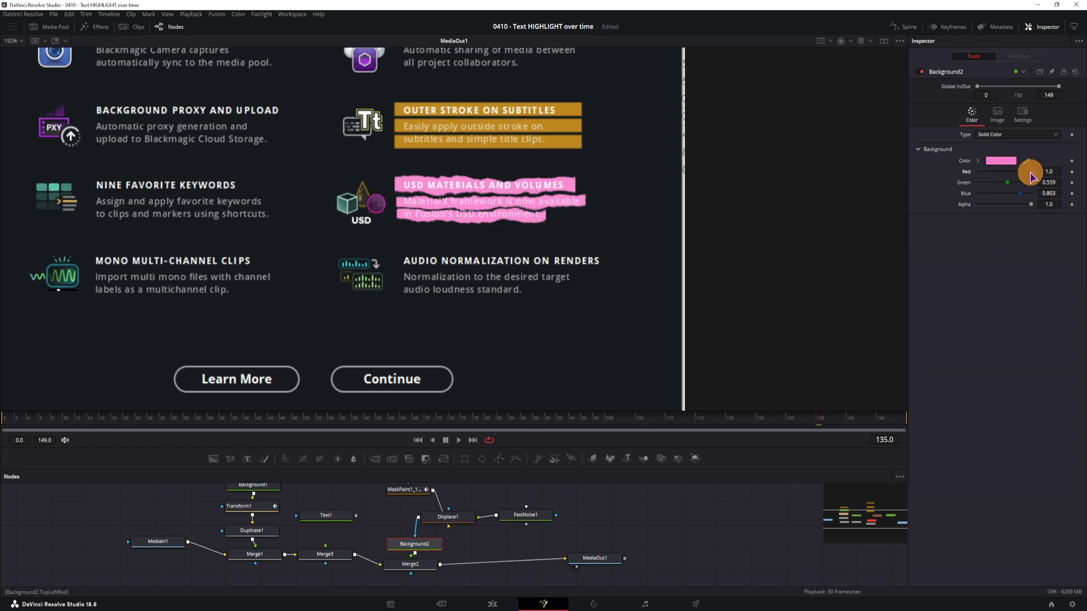
drag(1030, 175, 996, 176)
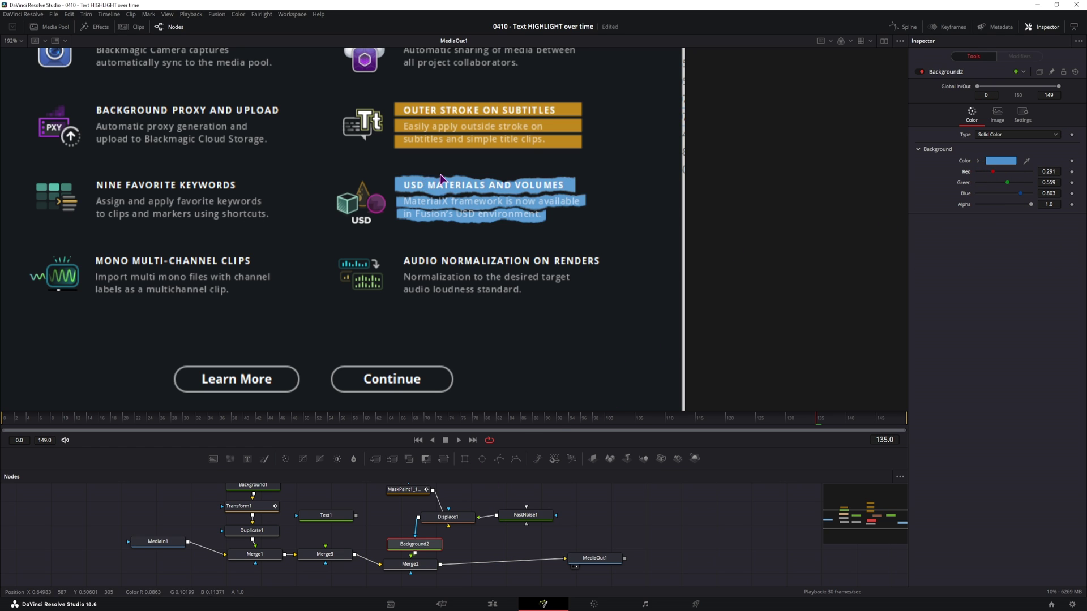
click(102, 419)
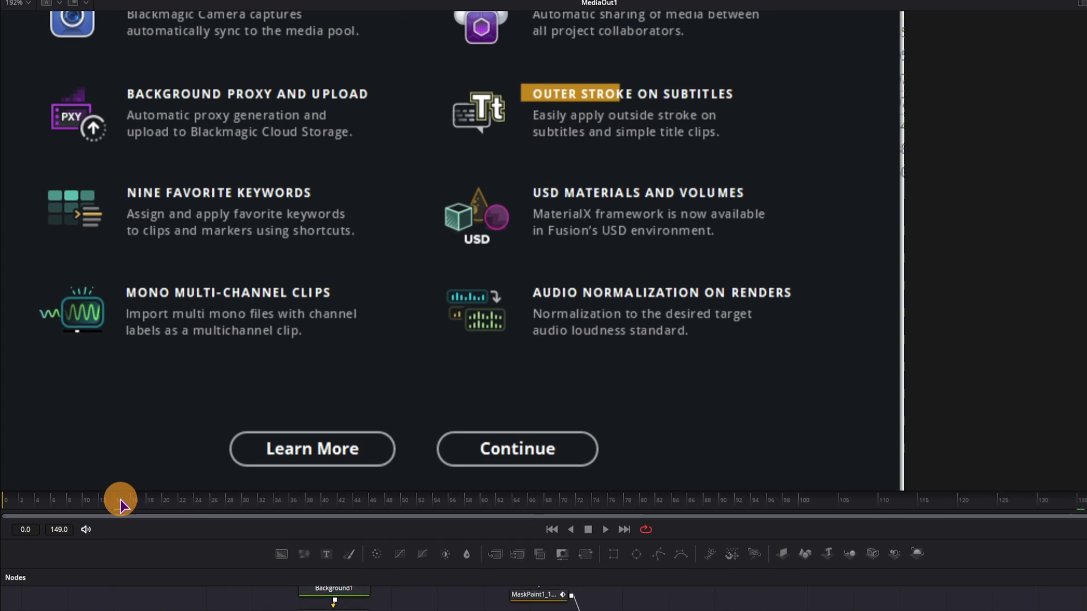
key(space)
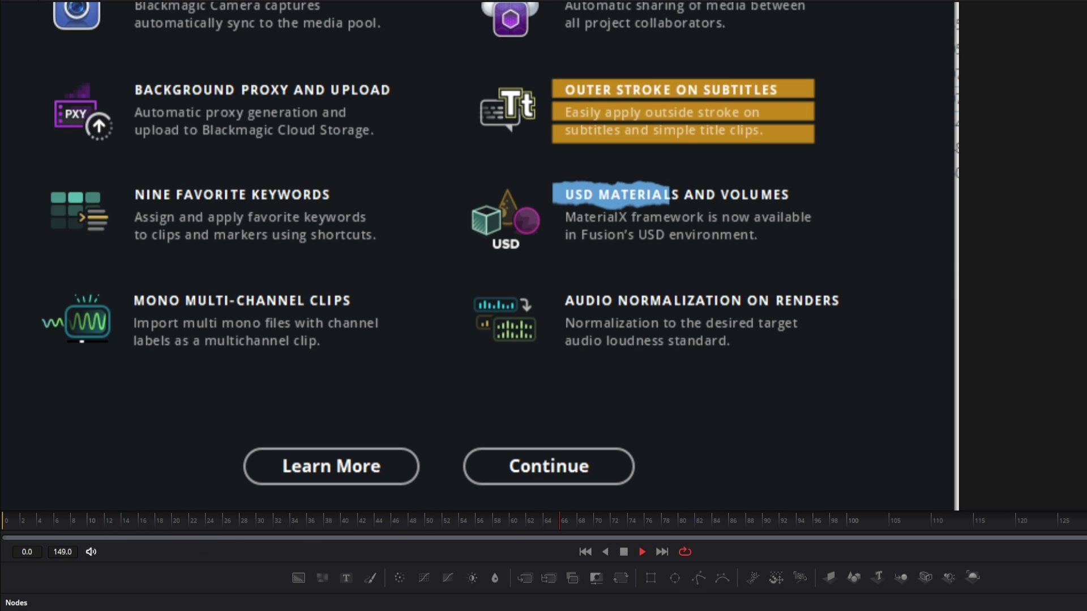